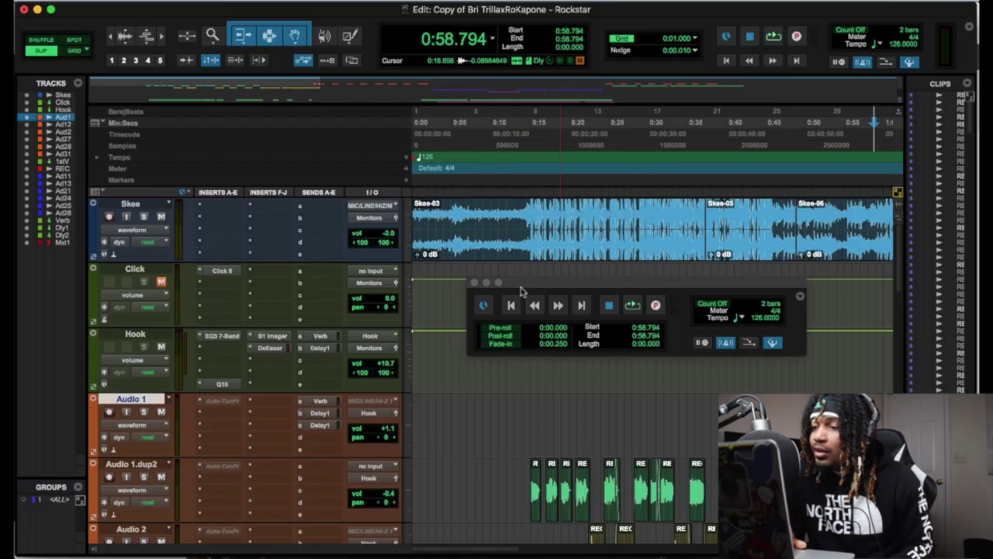
Look through the session's tracks, from the Skee beat down to the hook and verse vocal tracks
drag(548, 288, 571, 295)
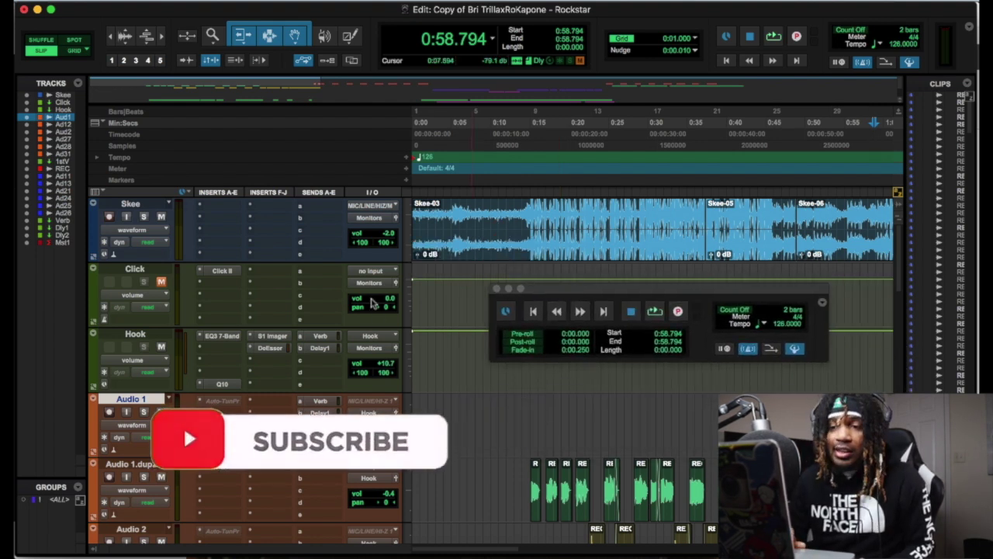
scroll(373, 301, down, 5)
scroll(374, 301, down, 10)
scroll(373, 301, up, 15)
scroll(374, 301, down, 6)
scroll(371, 302, down, 8)
scroll(371, 302, up, 15)
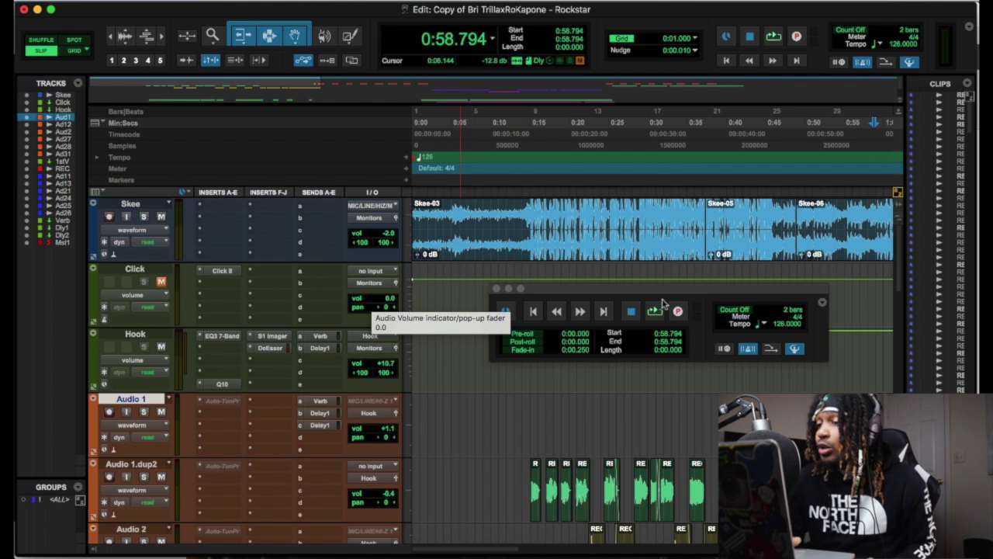
scroll(455, 240, down, 10)
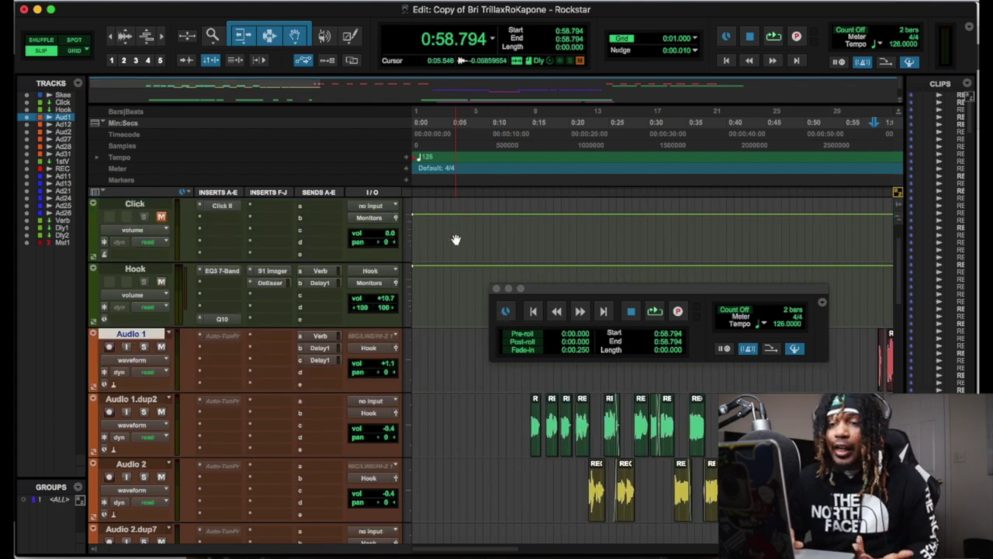
scroll(456, 240, up, 10)
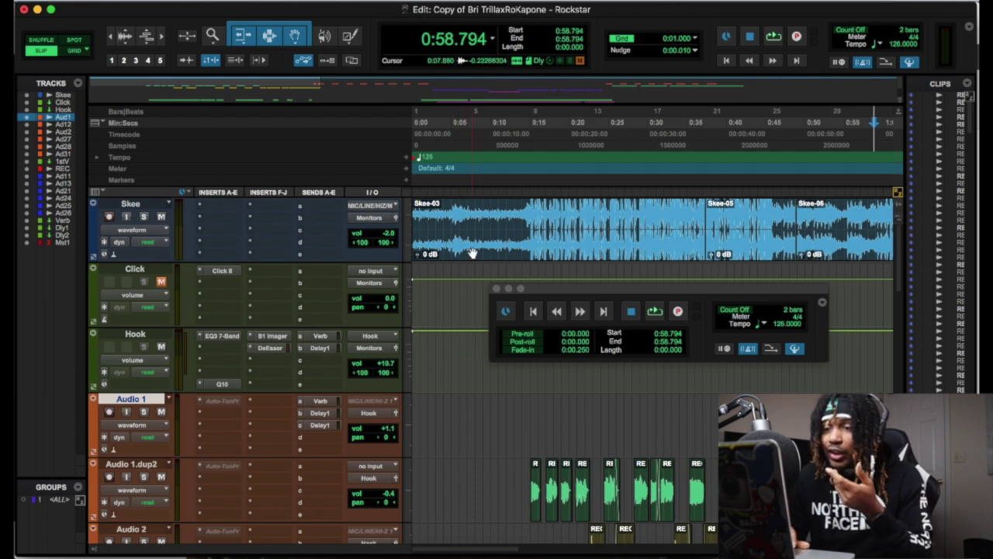
scroll(482, 253, down, 15)
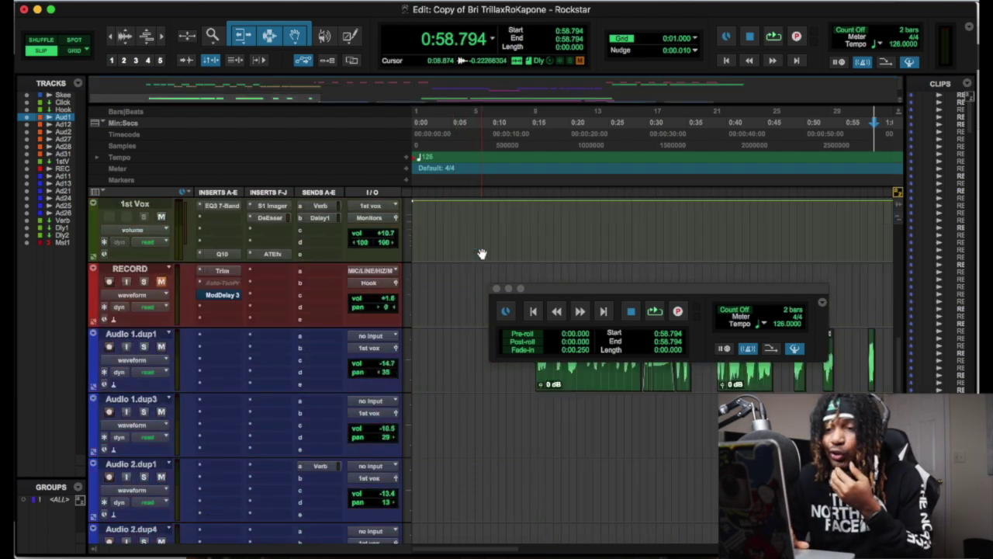
scroll(482, 254, up, 12)
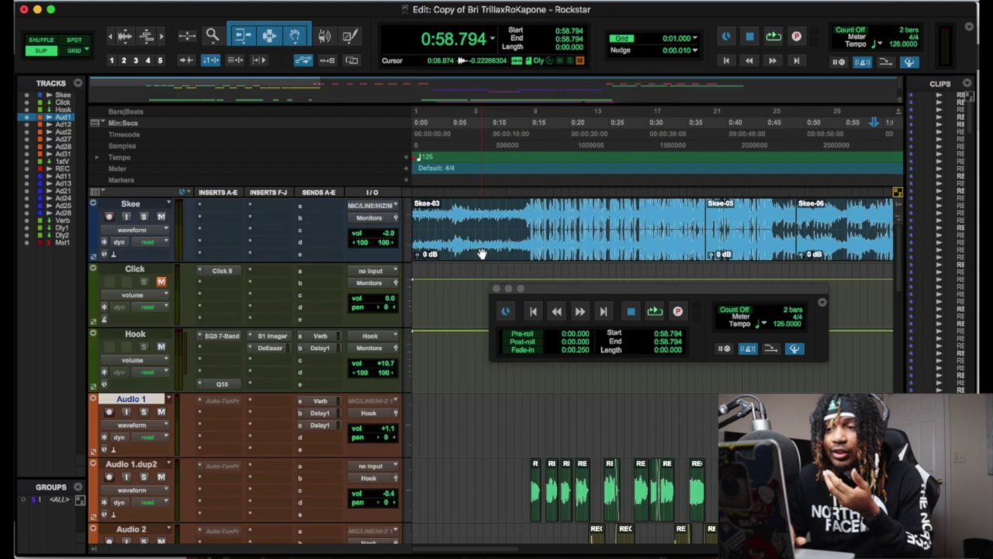
scroll(482, 253, down, 5)
scroll(482, 254, down, 3)
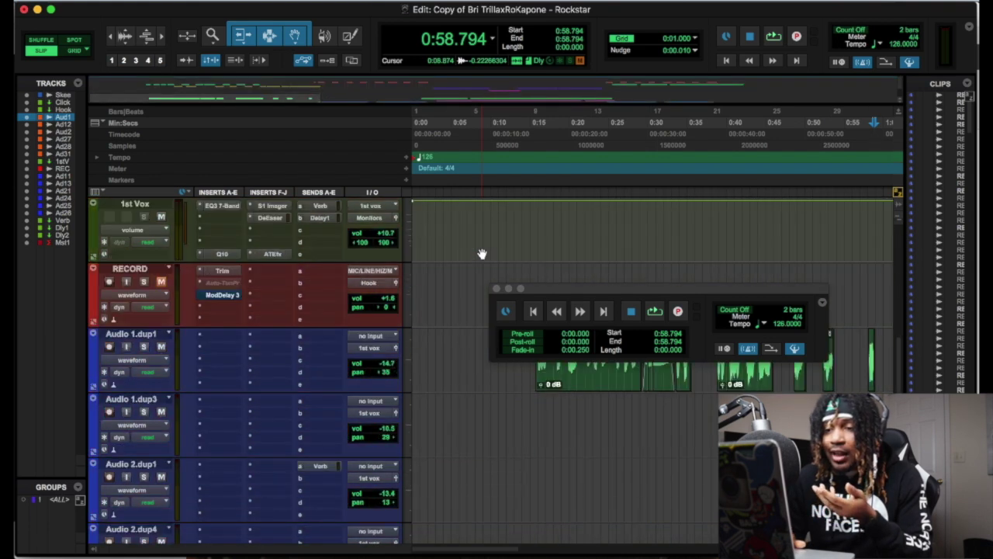
scroll(482, 253, up, 12)
scroll(391, 335, down, 3)
scroll(390, 335, down, 8)
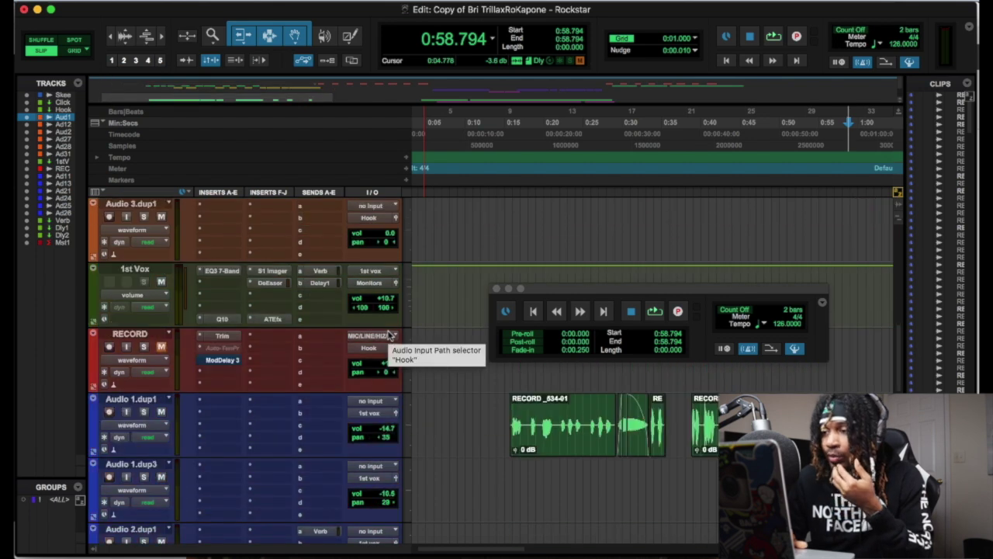
scroll(390, 336, up, 12)
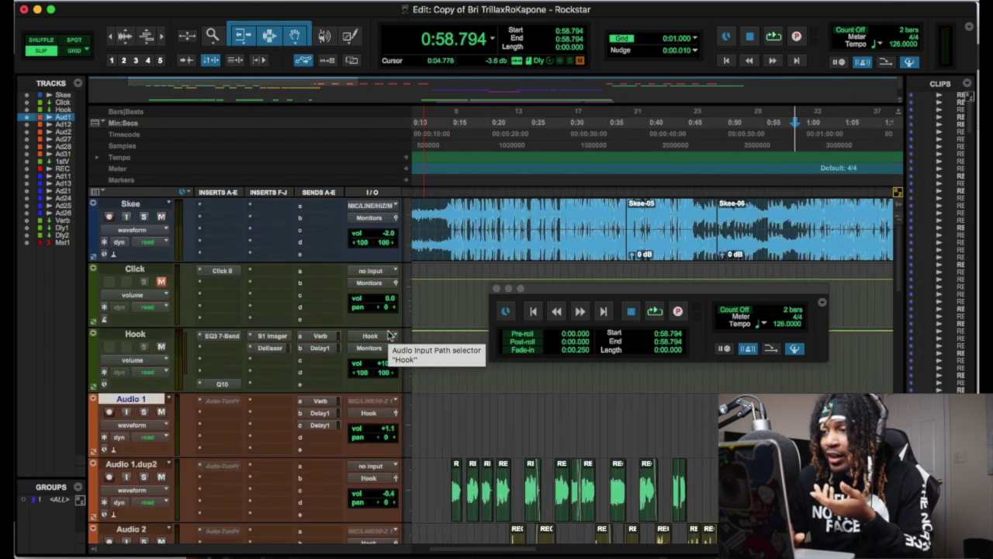
Close the floating Transport window and look over the full song arrangement
scroll(390, 335, down, 2)
click(496, 287)
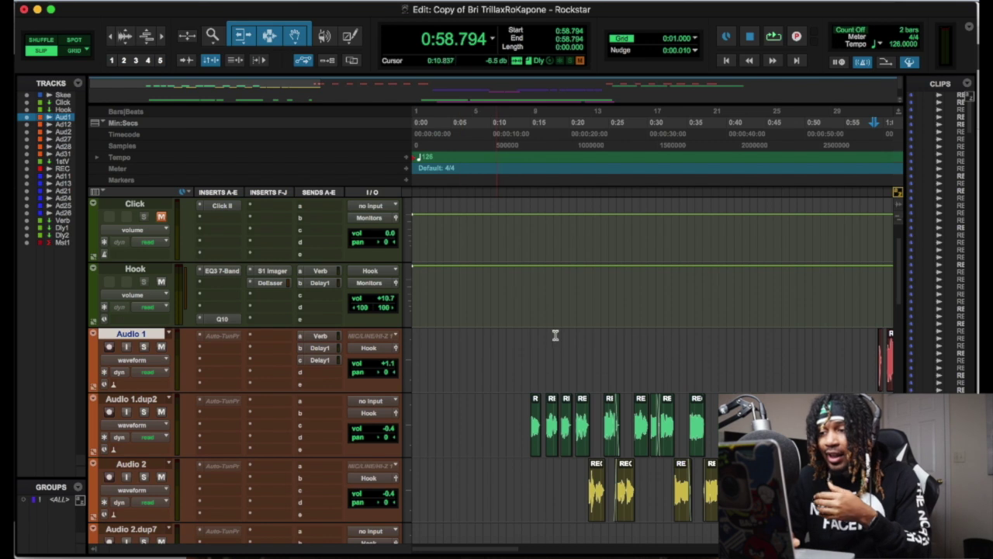
scroll(556, 335, down, 10)
key(r)
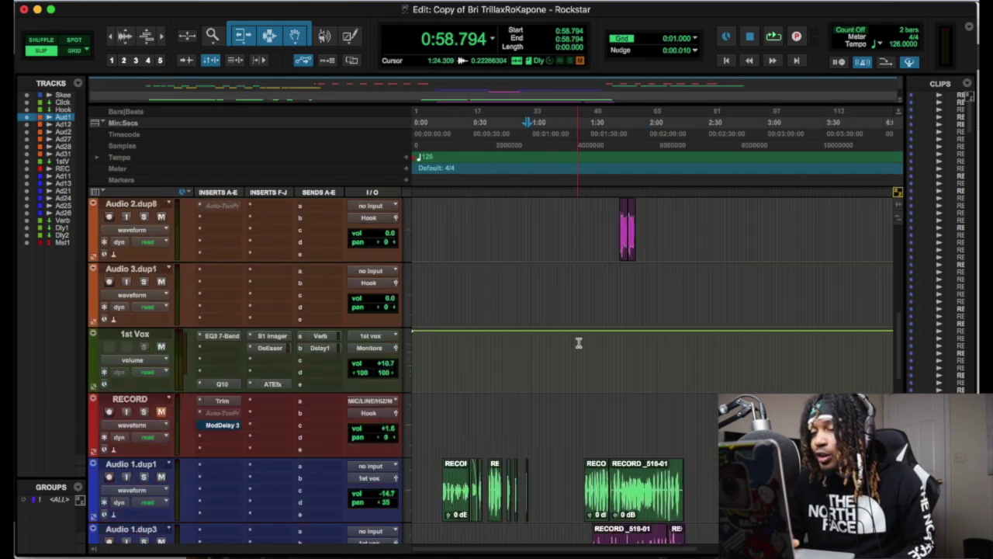
scroll(579, 343, up, 10)
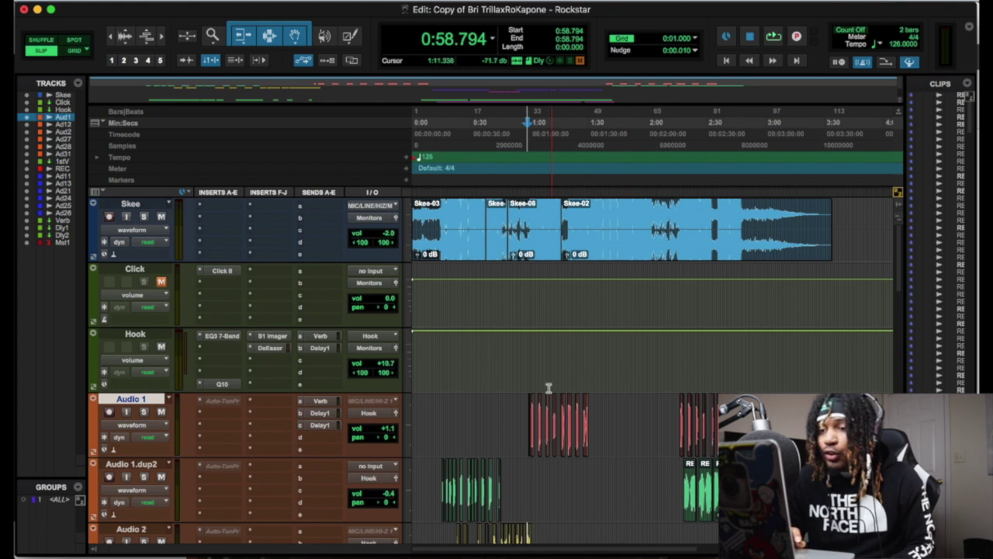
scroll(562, 392, down, 3)
key(t)
scroll(527, 343, up, 3)
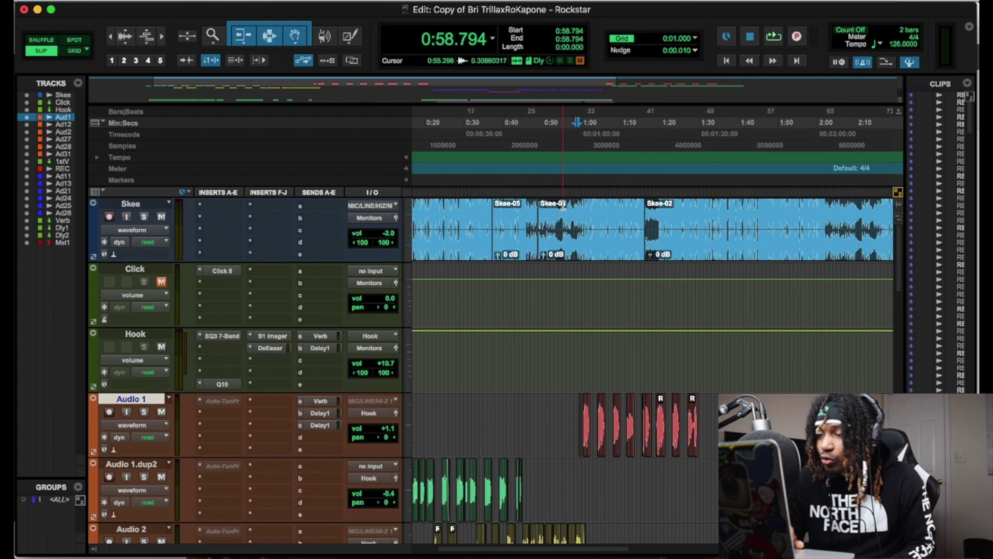
Play the song from 0:25.770 and from 0:58.197 to find where the hook starts
scroll(580, 262, down, 3)
scroll(581, 262, left, 3)
click(513, 190)
key(space)
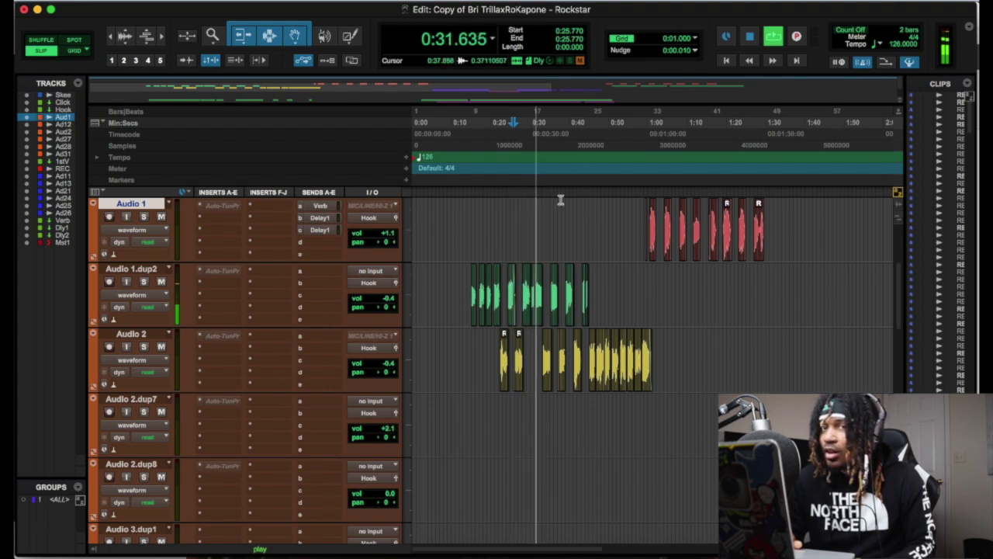
key(space)
click(640, 189)
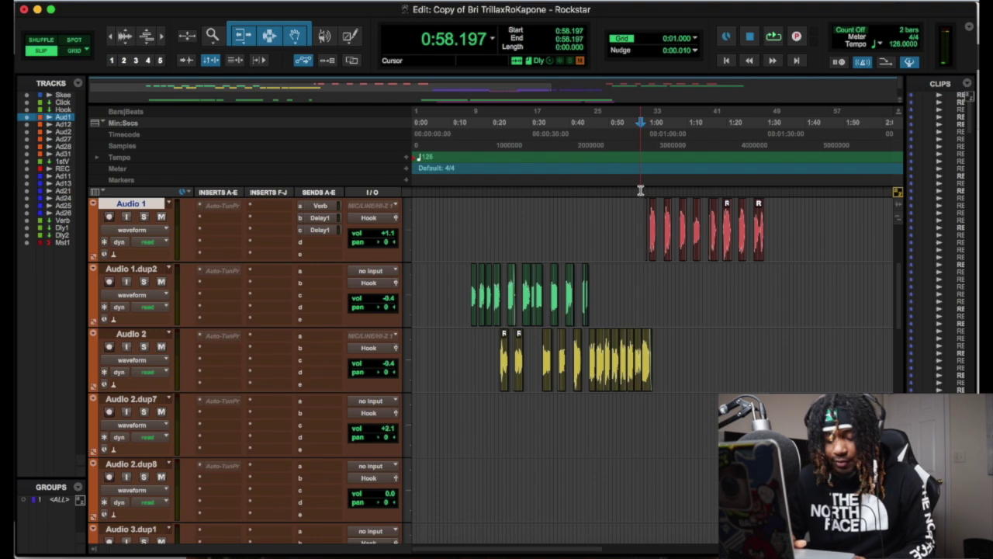
key(space)
key(super+bracketright)
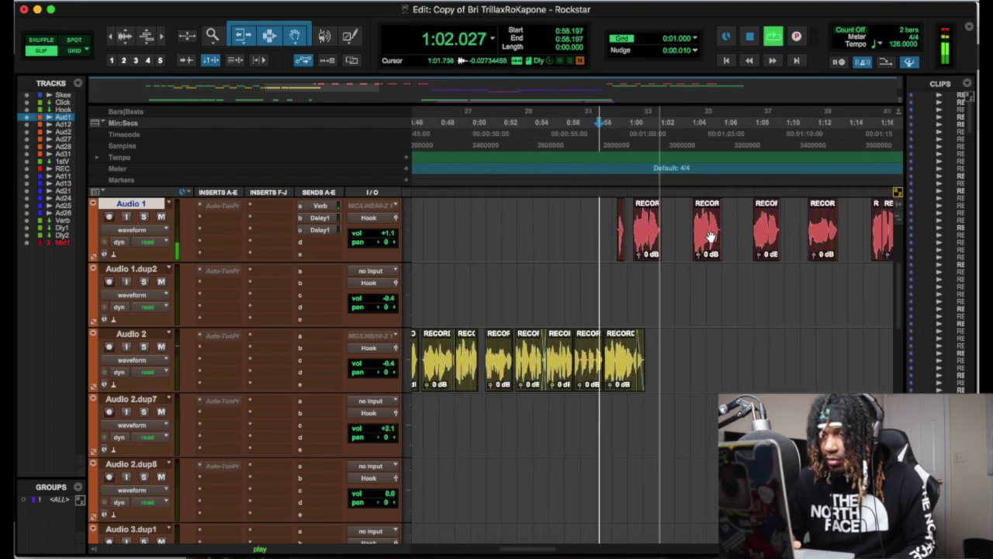
scroll(710, 237, up, 2)
key(space)
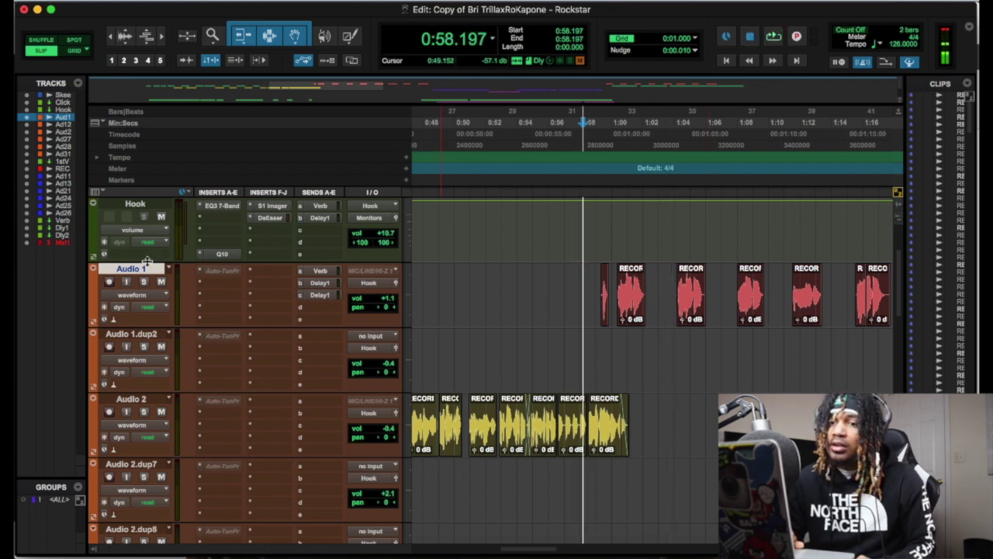
Rename the Audio 1 track to HOOK
double_click(145, 265)
text(HOOK)
key(Return)
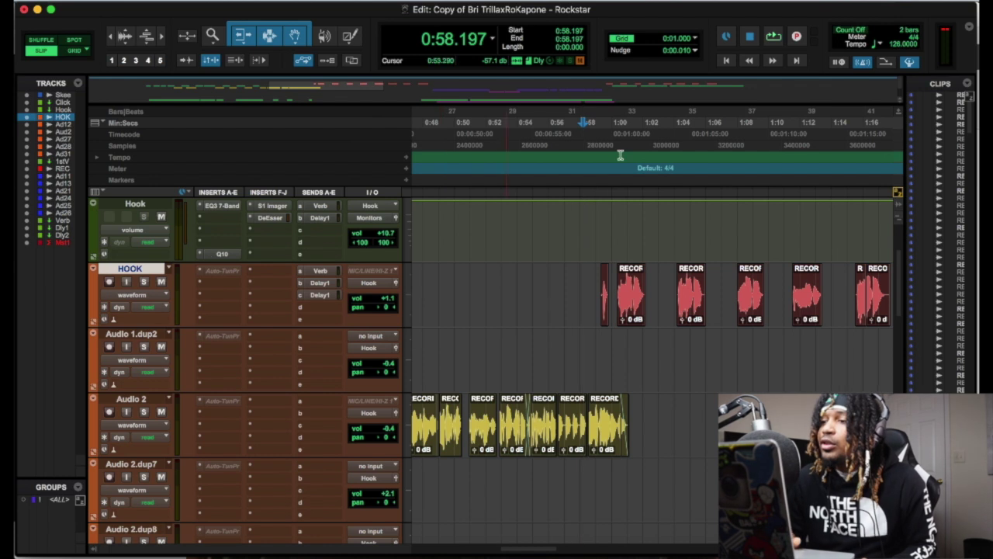
Play the opening clips of the HOOK track from about 0:59 to pinpoint the start of the hook
click(598, 193)
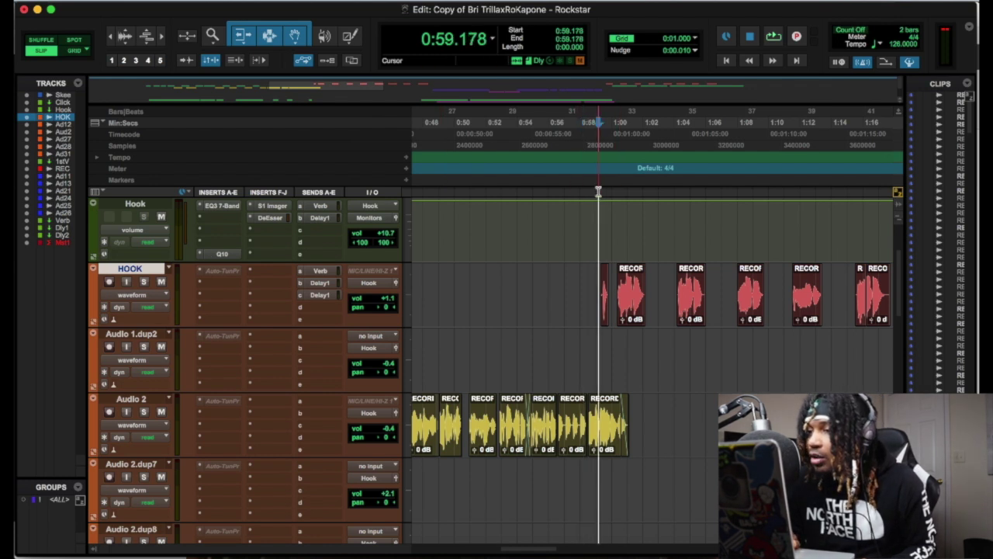
shift+click(601, 142)
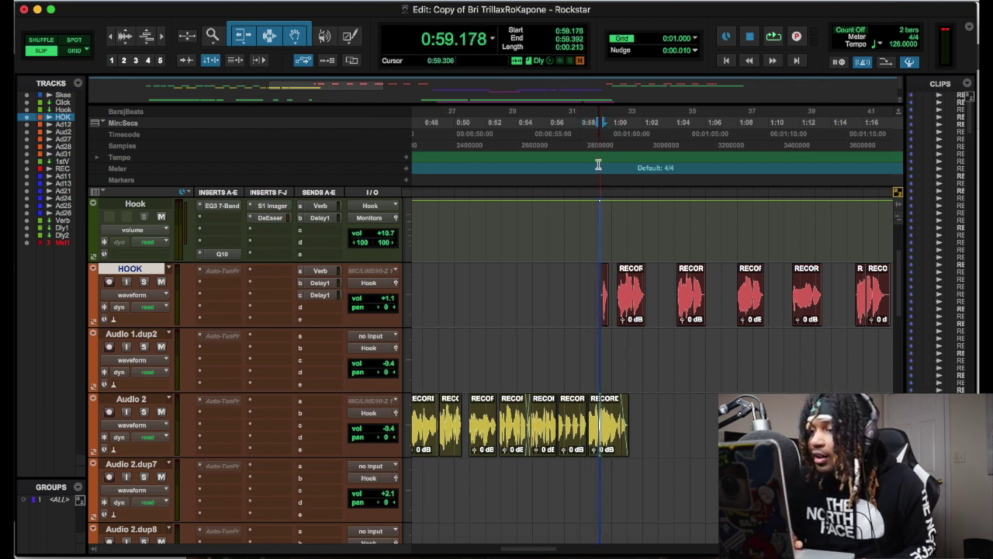
key(super+bracketright)
key(super+bracketright)
key(super+bracketright)
click(694, 257)
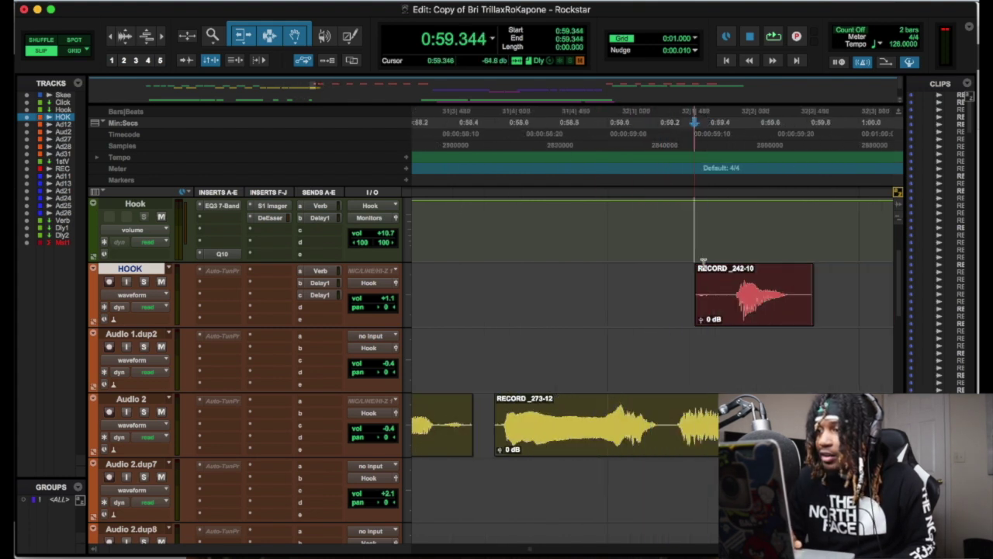
key(space)
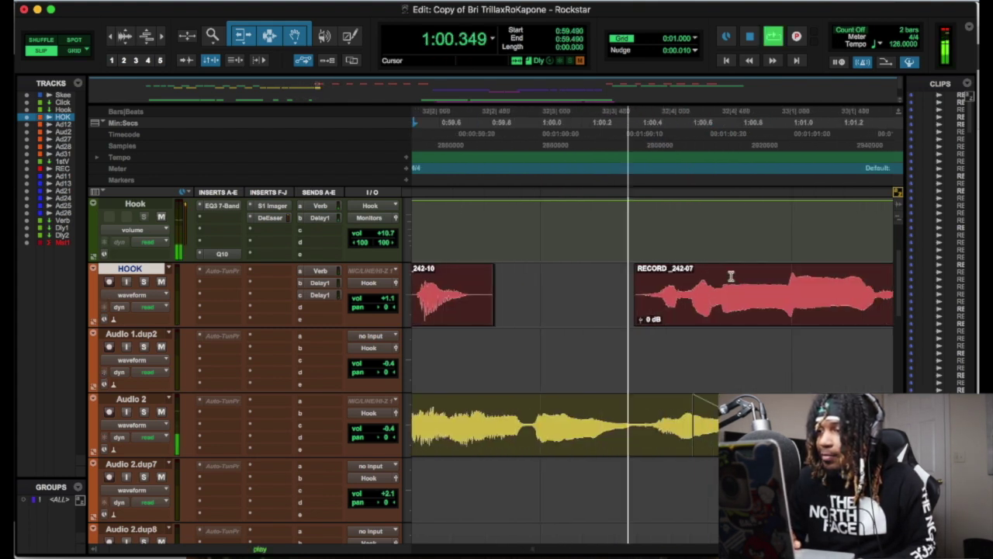
Trim the start of the HOOK track's second clip to 1:00.405 and add a marker named Hook there
click(642, 283)
key(a)
key(space)
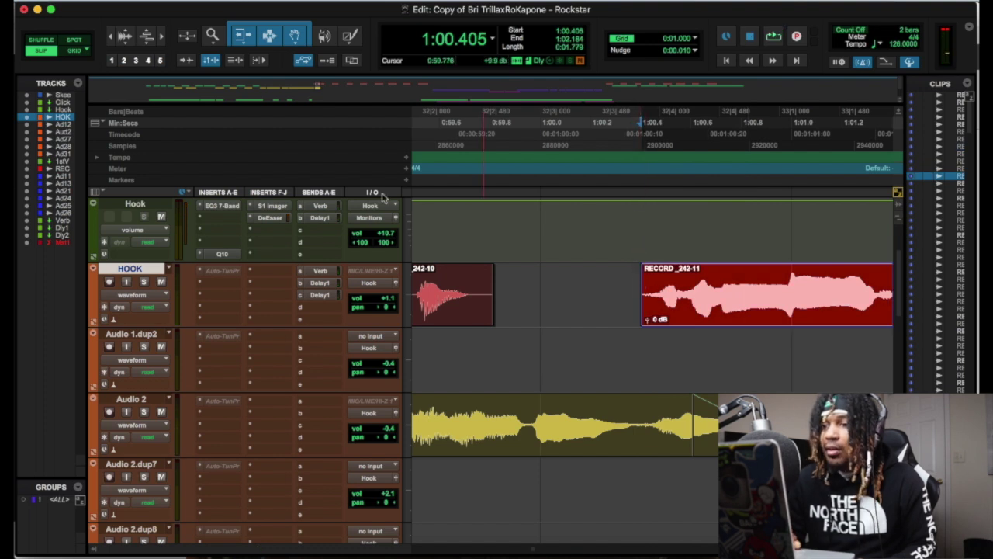
click(406, 180)
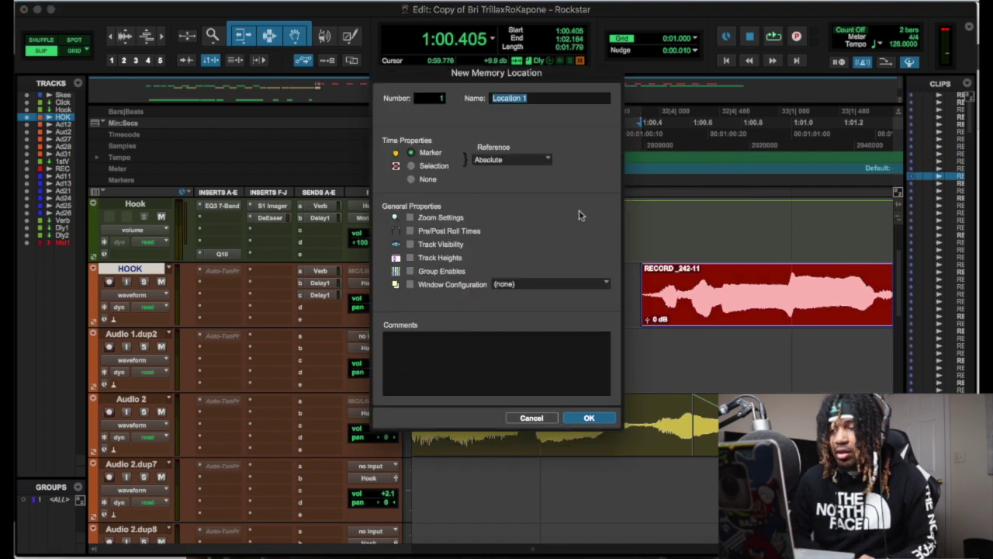
key(Return)
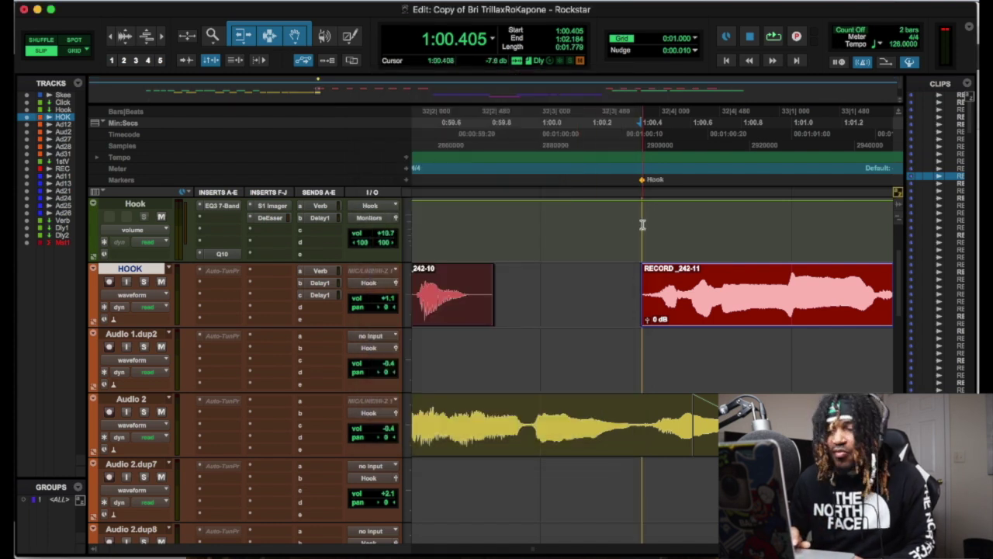
Play the end of the first hook from 1:28.405 to find where the second verse begins
key(r)
key(r)
key(r)
key(r)
key(r)
key(r)
key(r)
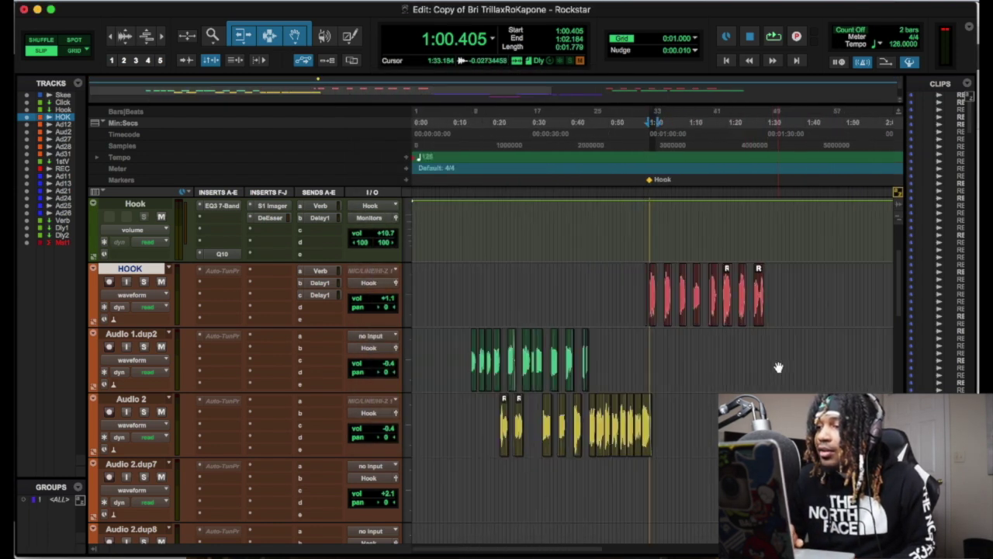
scroll(778, 367, right, 5)
click(571, 191)
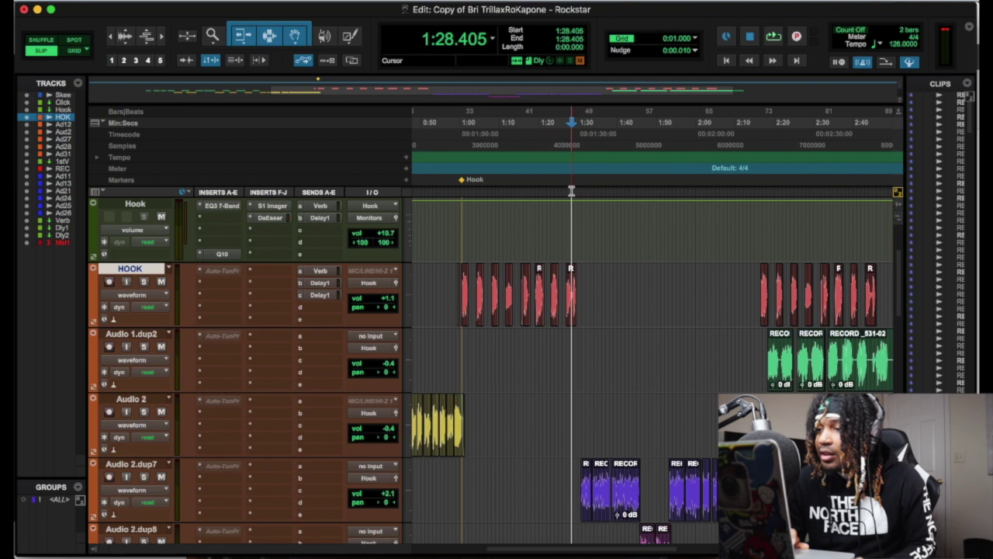
key(space)
key(t)
key(t)
key(t)
key(t)
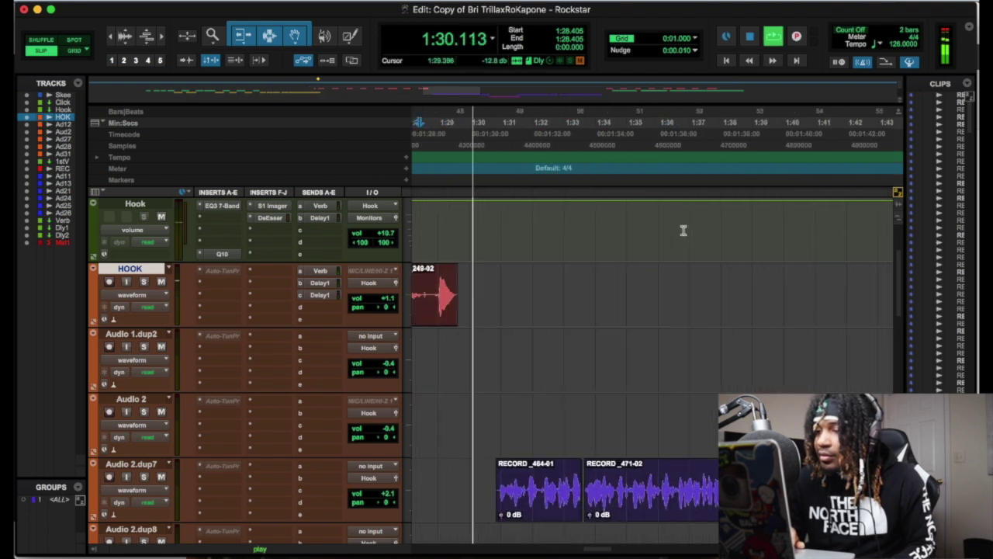
key(space)
Add a marker named Verse 2 after the last clip of the first hook, at 1:30.976
click(816, 191)
click(814, 191)
key(KP_Enter)
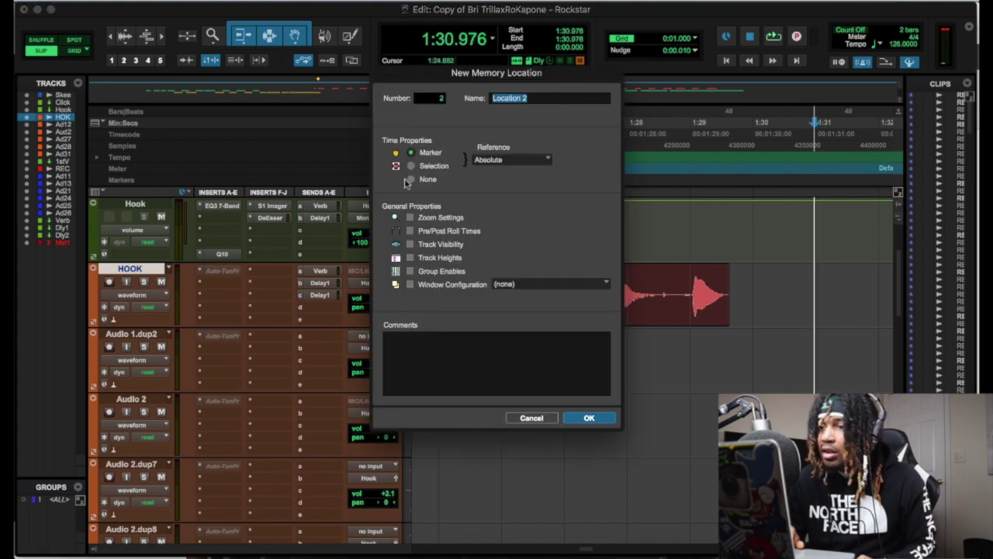
text(Verse 2)
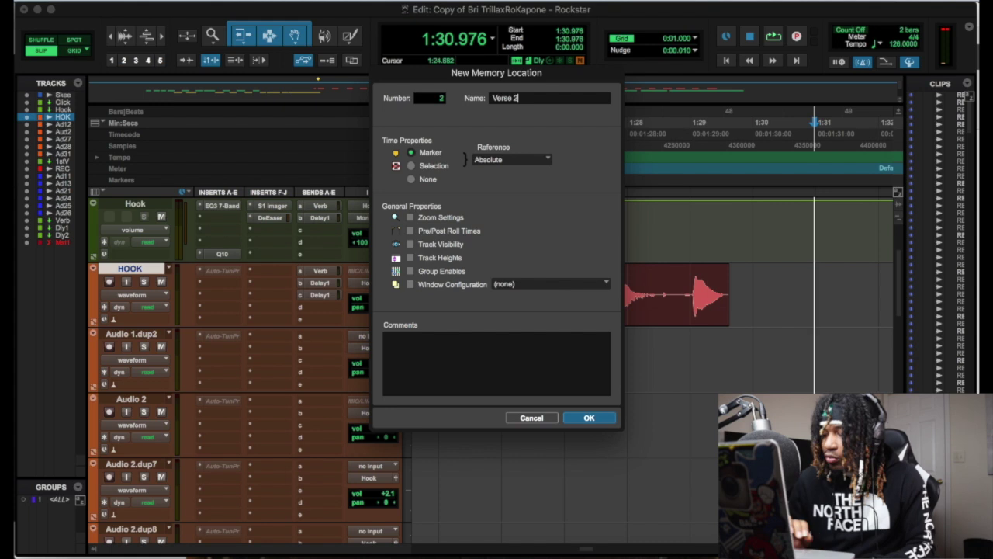
key(Return)
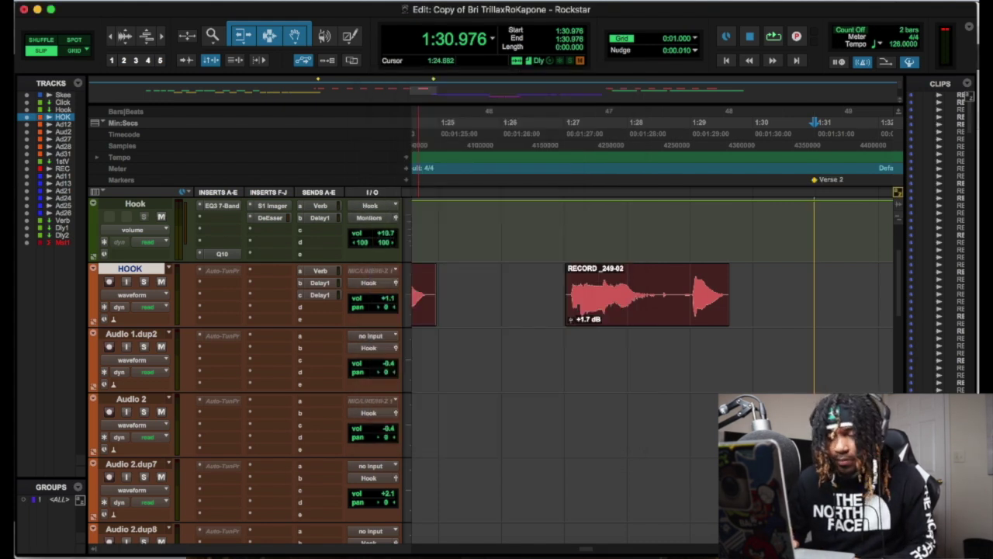
Reduce the height of all tracks so the entire session fits in the Edit window
key(r)
key(ctrl+alt+Down)
key(r)
key(r)
key(r)
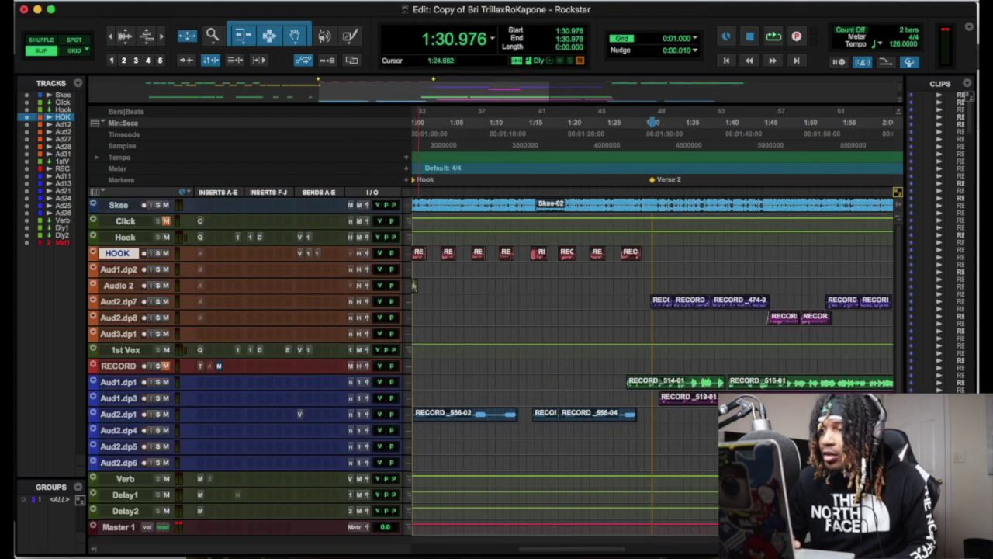
scroll(543, 233, right, 5)
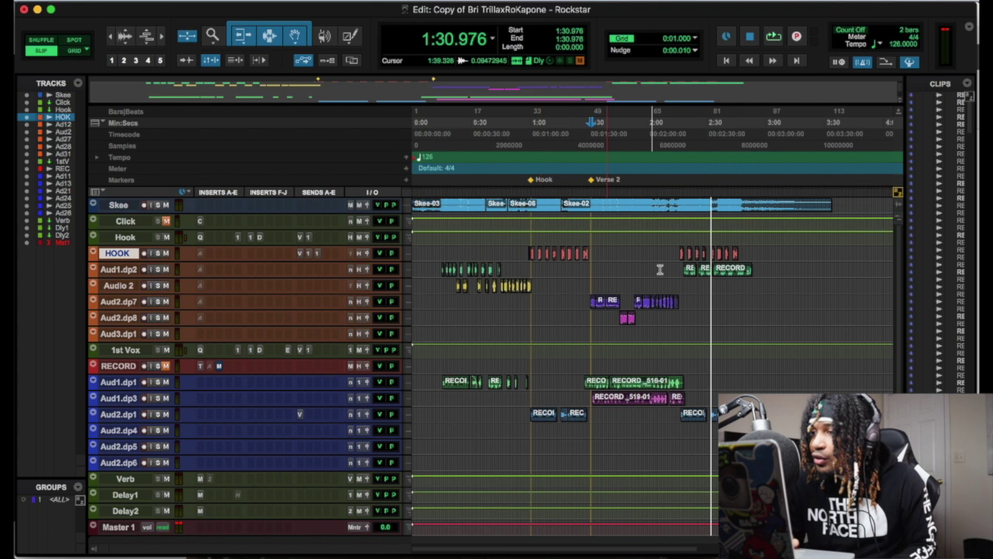
Add a marker named Hook at 2:16.597, where the second hook's first clip starts on the HOOK track
click(679, 190)
key(t)
key(t)
key(t)
key(t)
click(699, 188)
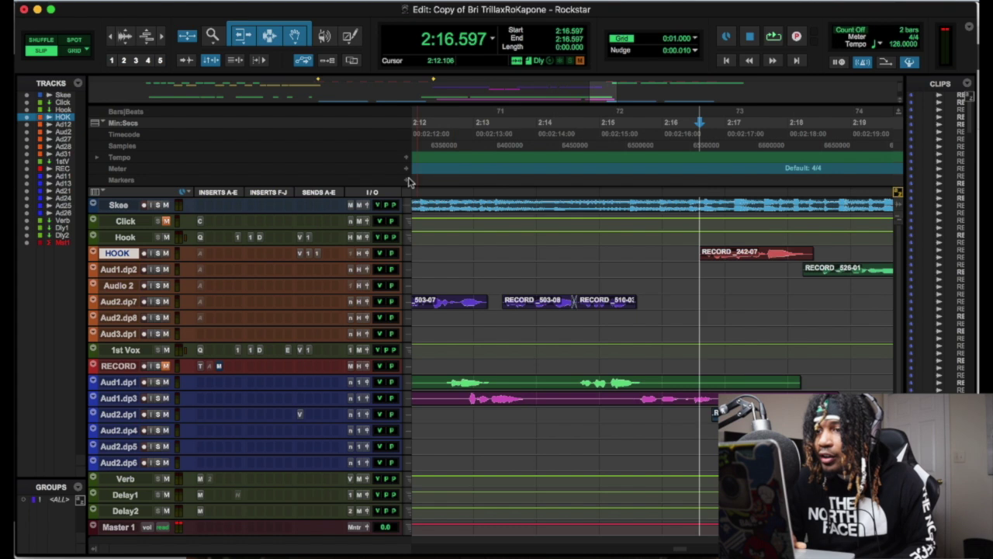
key(KP_Enter)
text(Hook)
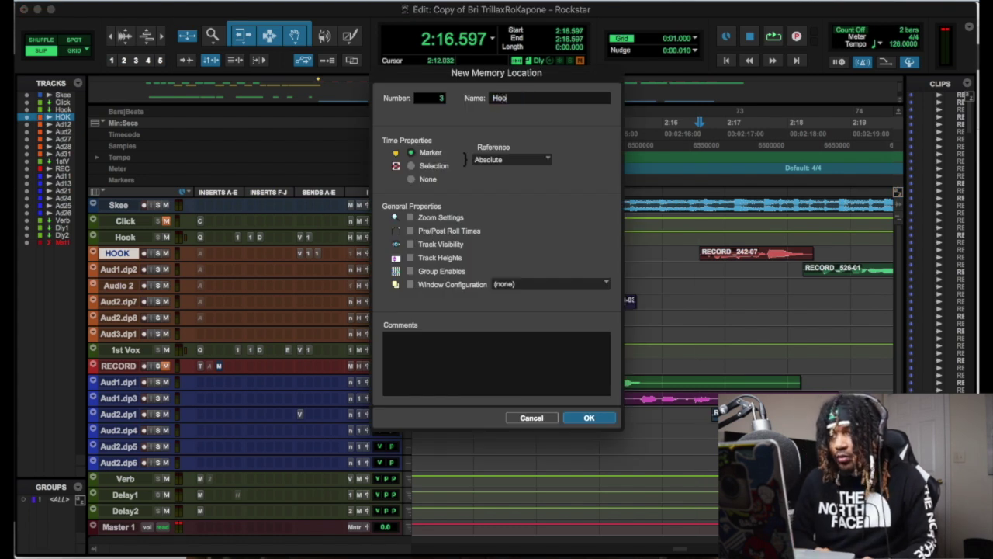
key(Return)
Add a marker named Verse 1 at 0:15.213, near the start of the first verse's first clip
key(r)
key(r)
key(r)
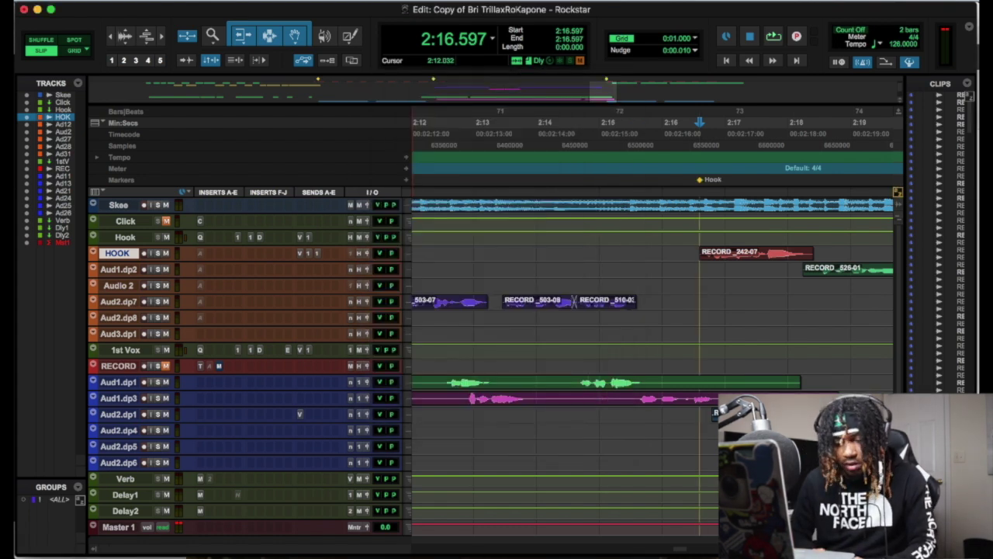
key(r)
key(r)
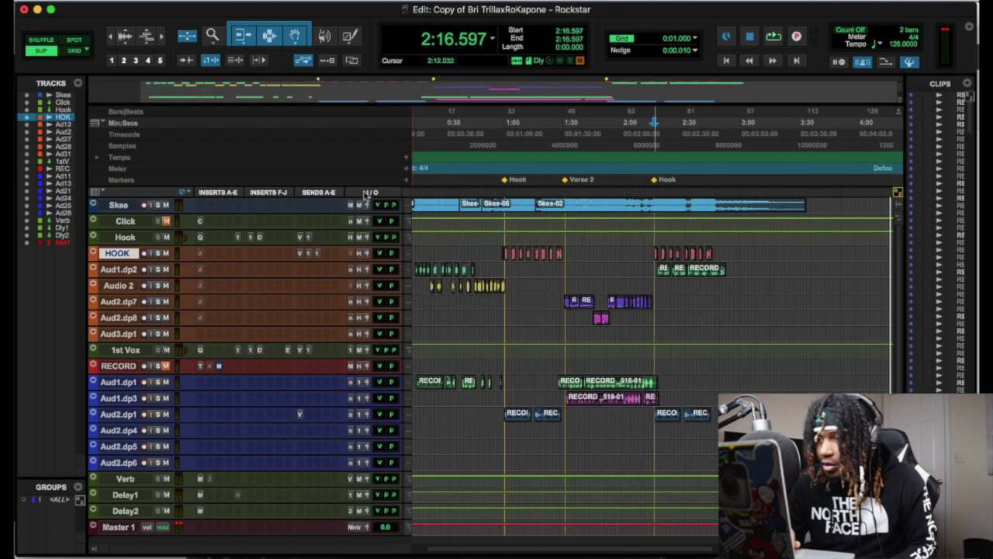
scroll(650, 308, down, 1)
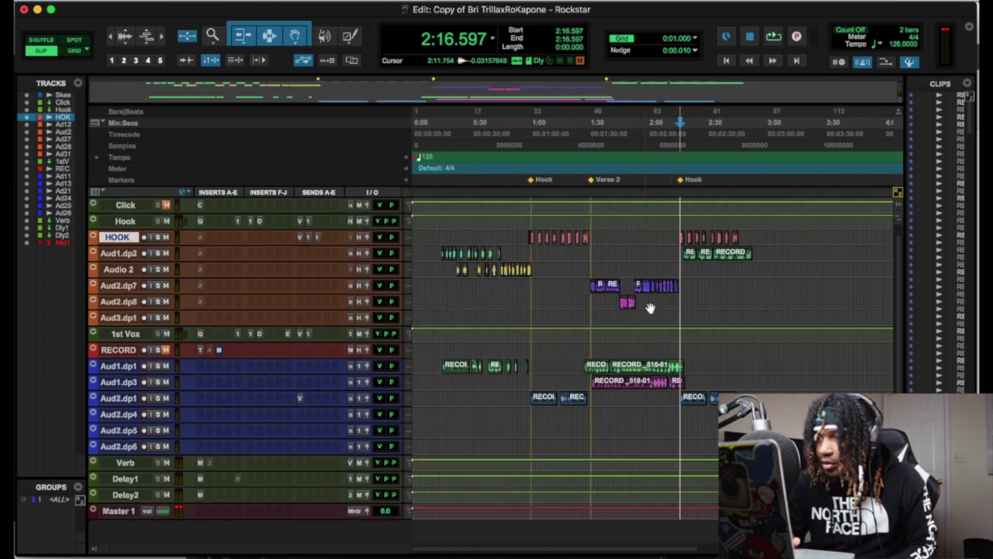
click(436, 187)
key(t)
key(t)
key(t)
key(t)
click(685, 190)
key(t)
key(t)
click(684, 190)
click(696, 191)
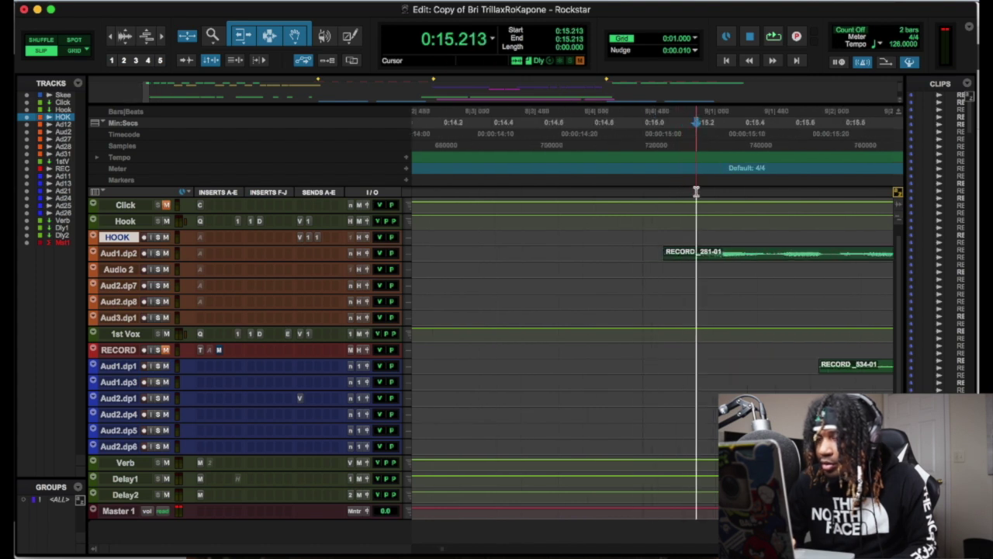
click(406, 180)
text(Verse 1)
key(Return)
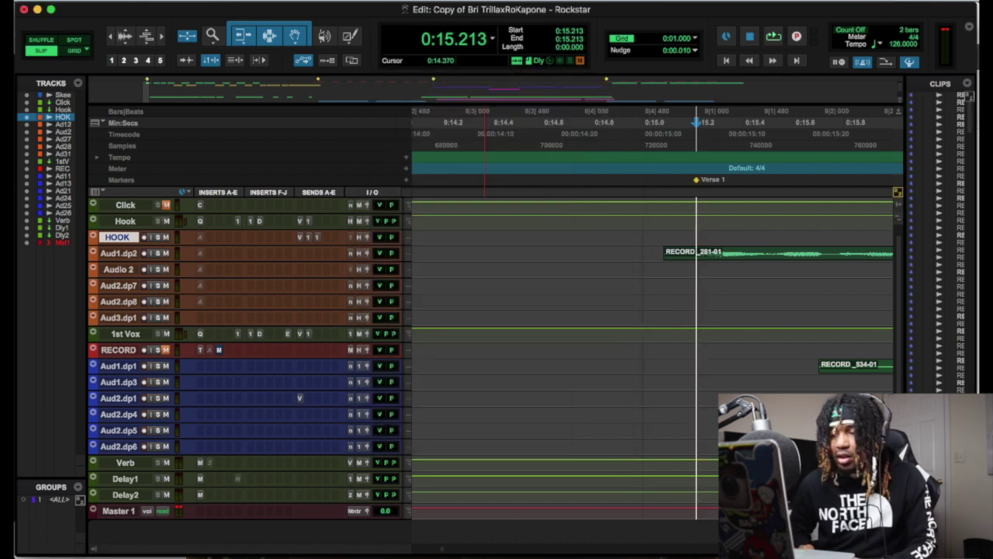
Increase the height of all tracks while keeping the whole song's timeline in the Edit window
key(r)
key(r)
key(r)
key(r)
key(r)
key(r)
key(r)
key(r)
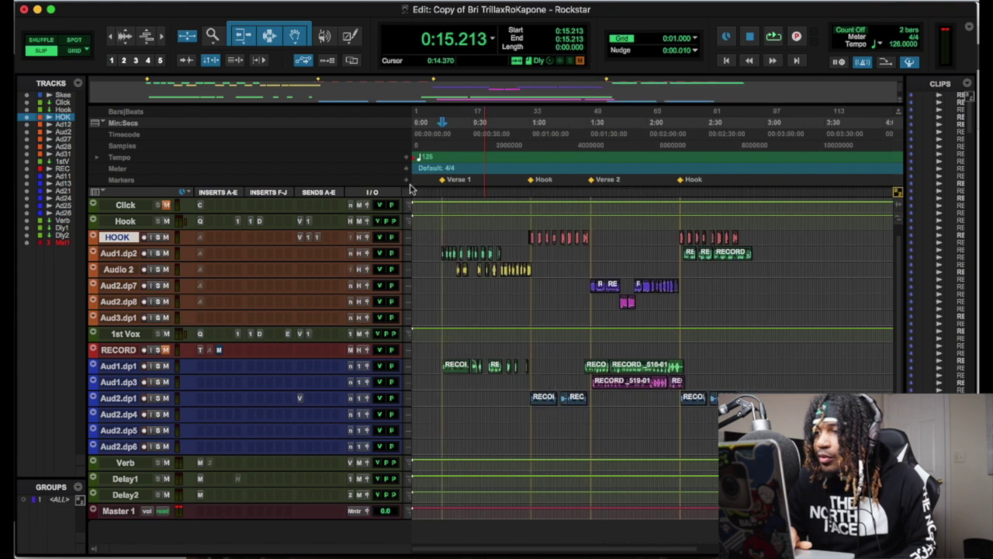
key(ctrl+alt+Up)
key(ctrl+alt+Up)
scroll(497, 349, down, 3)
key(ctrl+alt+Down)
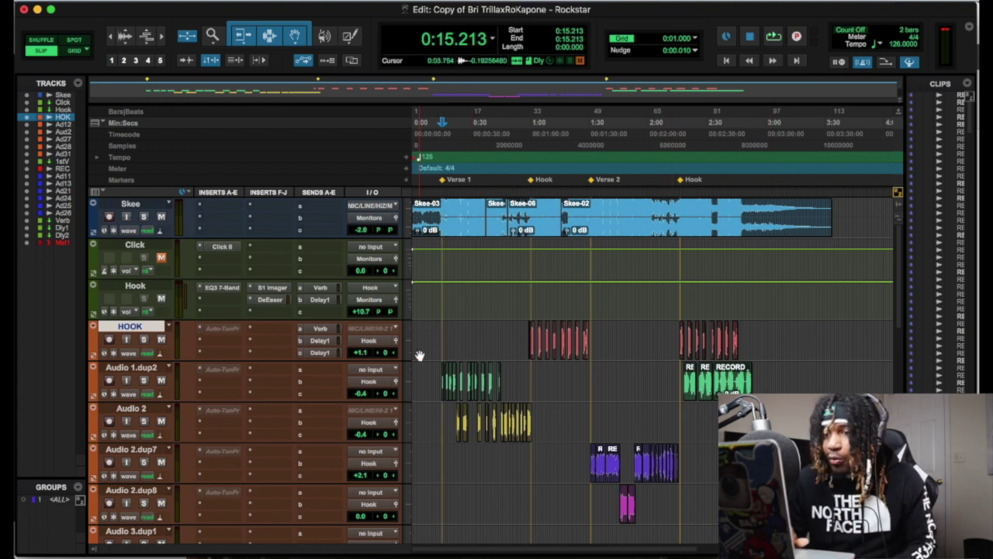
Rename the Audio 1.dup2 track as Verse 1 and the Audio 2 track as Verse 1 Punch
double_click(131, 367)
text(Verse)
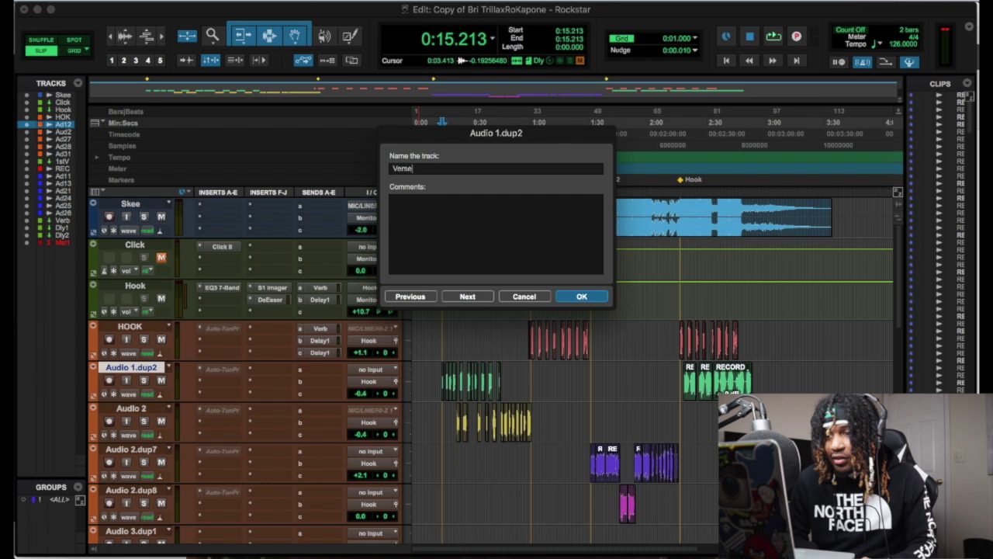
text( 1)
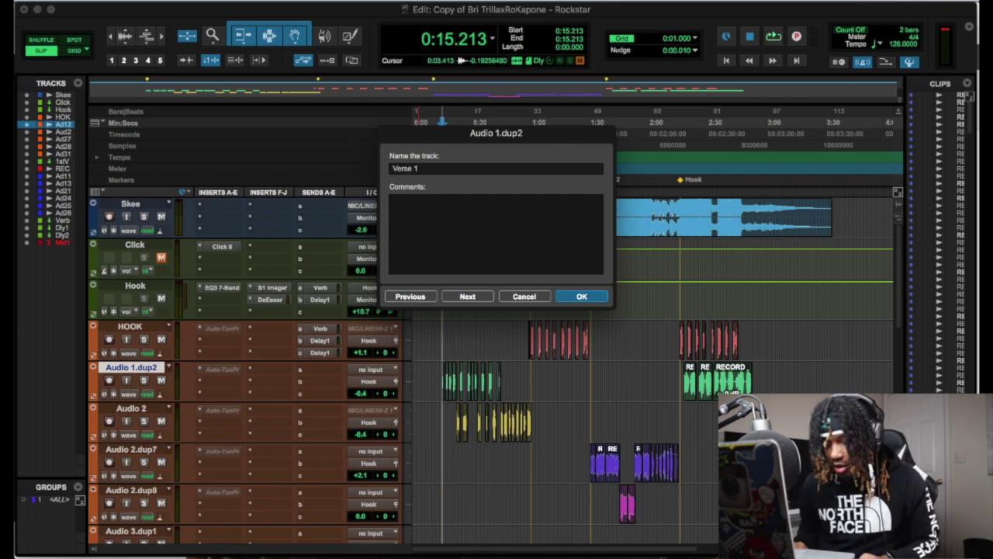
key(super+Right)
text(Verse )
text(2)
key(BackSpace)
text(1 P)
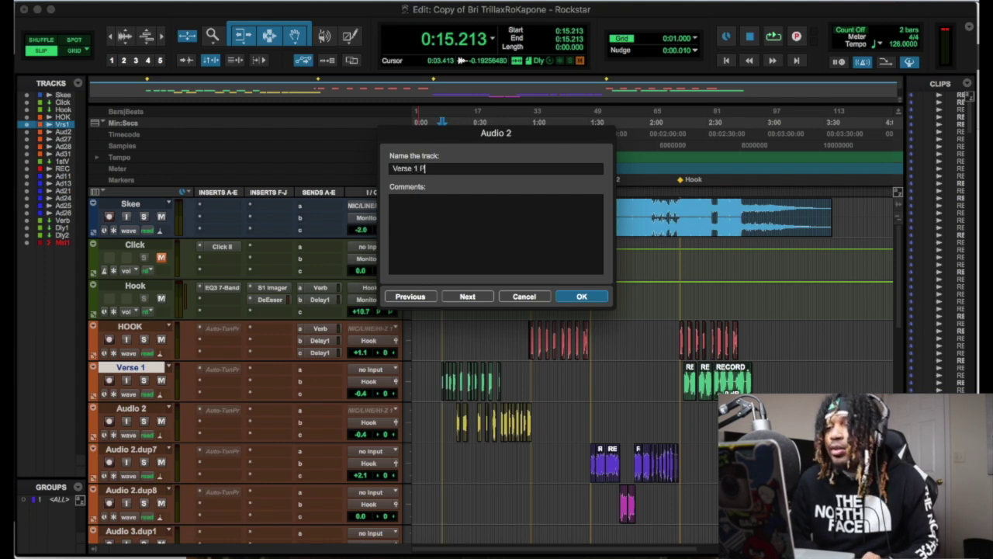
text(unch)
key(Return)
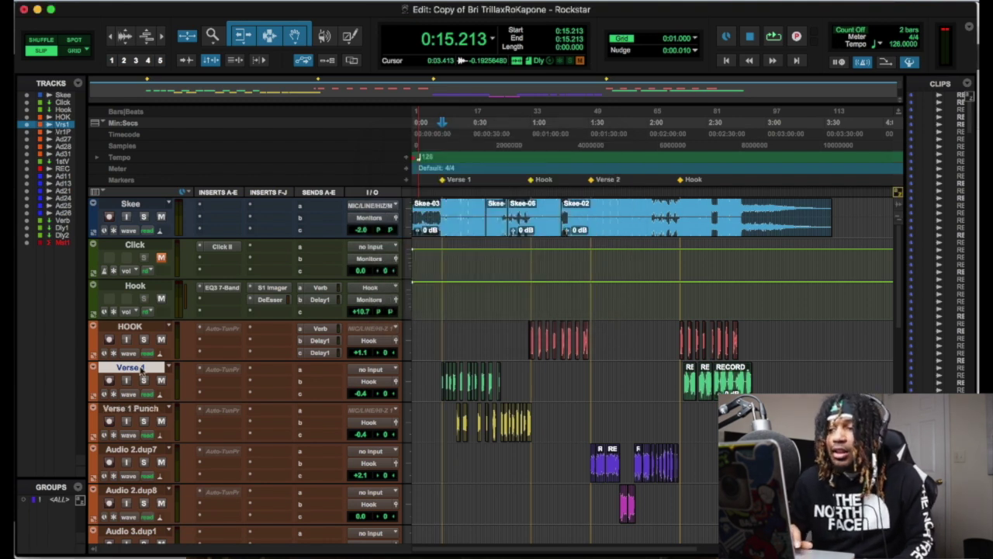
Duplicate the HOOK track once without its active playlist, inserting the copy after the selected track
click(116, 327)
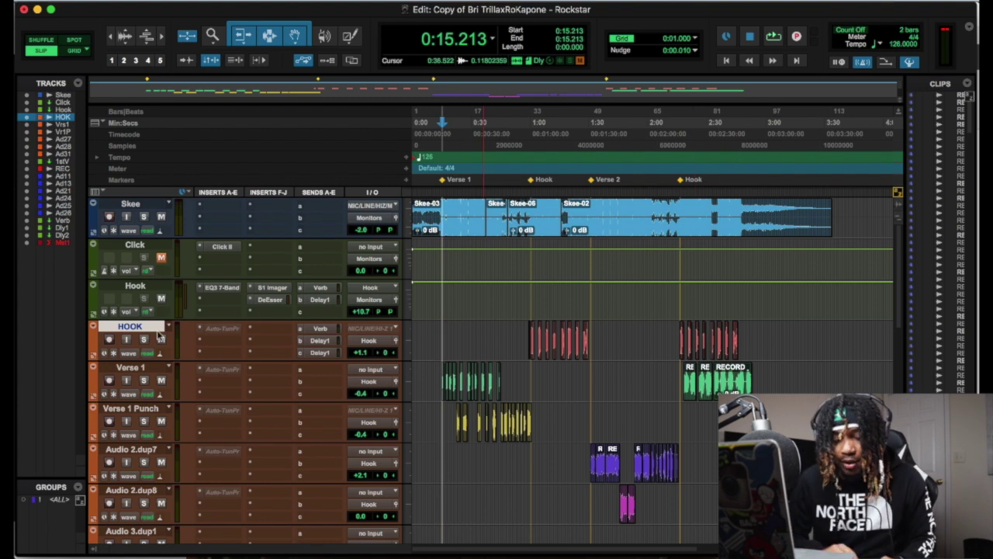
key(alt+shift+d)
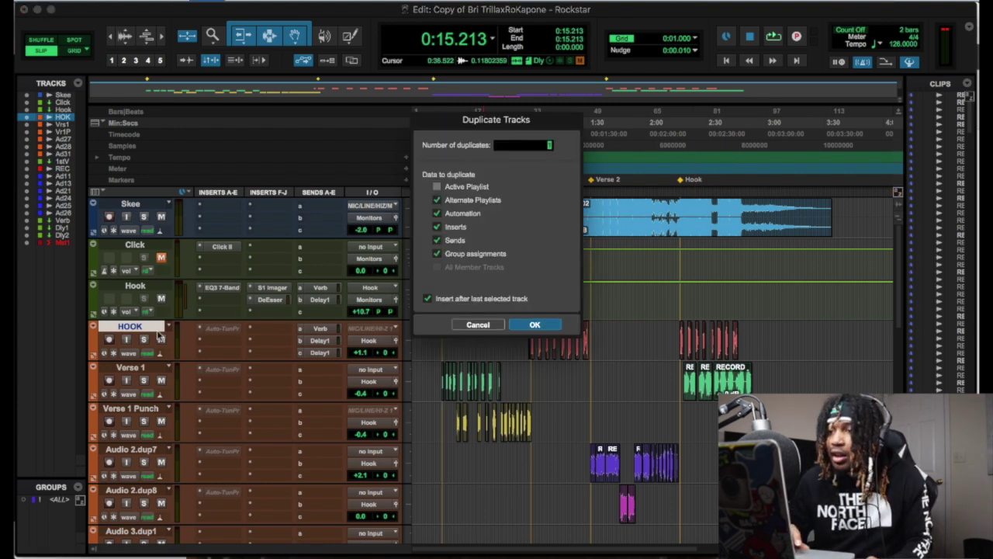
click(533, 325)
Move the second hook's clips from the Verse 1 track to the same position on the duplicated hook track
drag(767, 419, 679, 415)
click(679, 416)
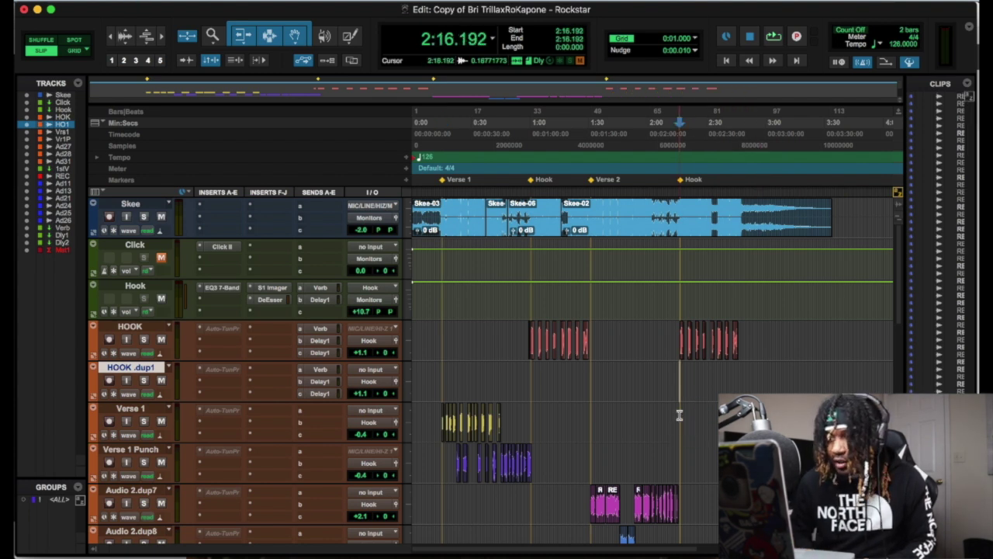
key(ctrl+v)
click(630, 382)
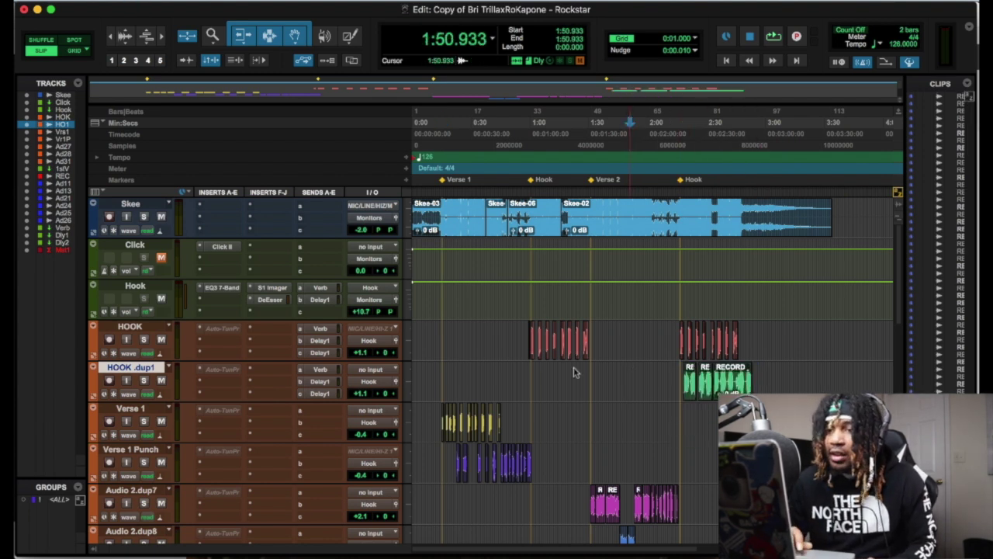
Rename the duplicated hook track as HOOK Punch
double_click(142, 368)
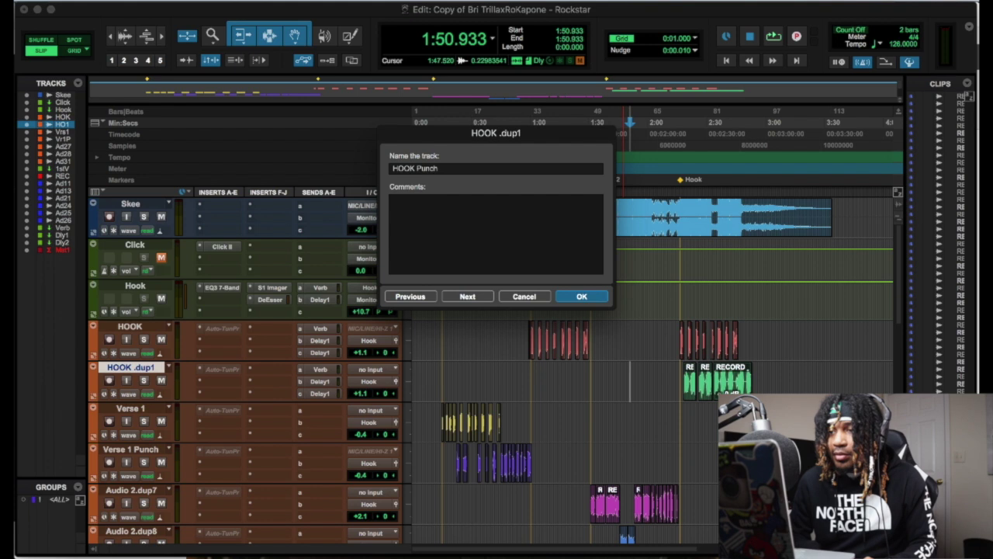
text(HOOK Punch)
key(Return)
Colour the HOOK and HOOK Punch tracks magenta
shift+click(140, 328)
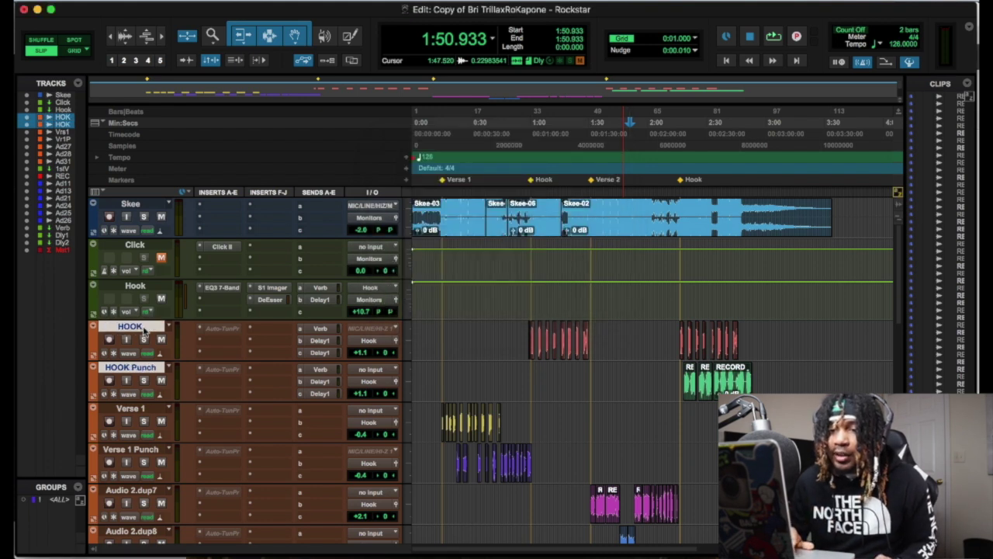
double_click(96, 340)
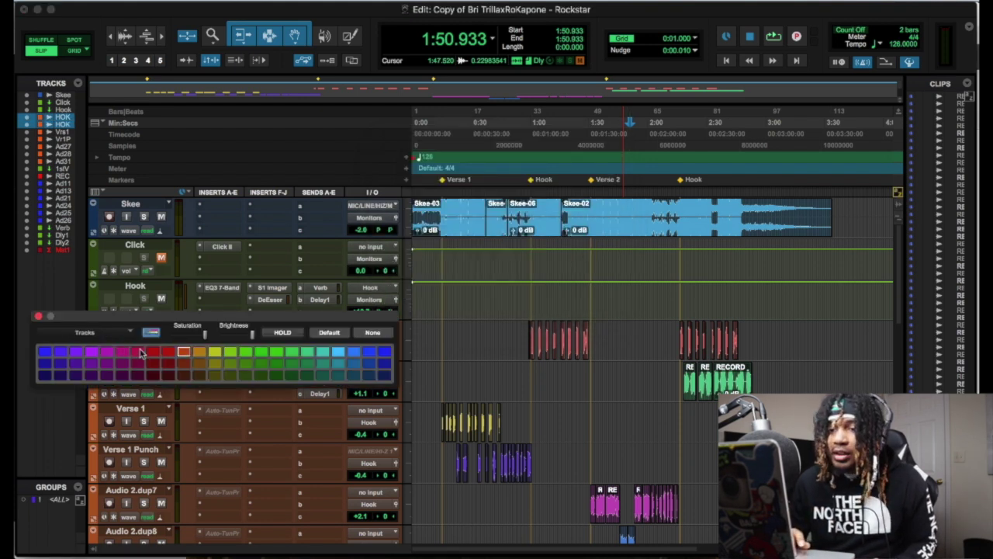
click(123, 352)
click(38, 317)
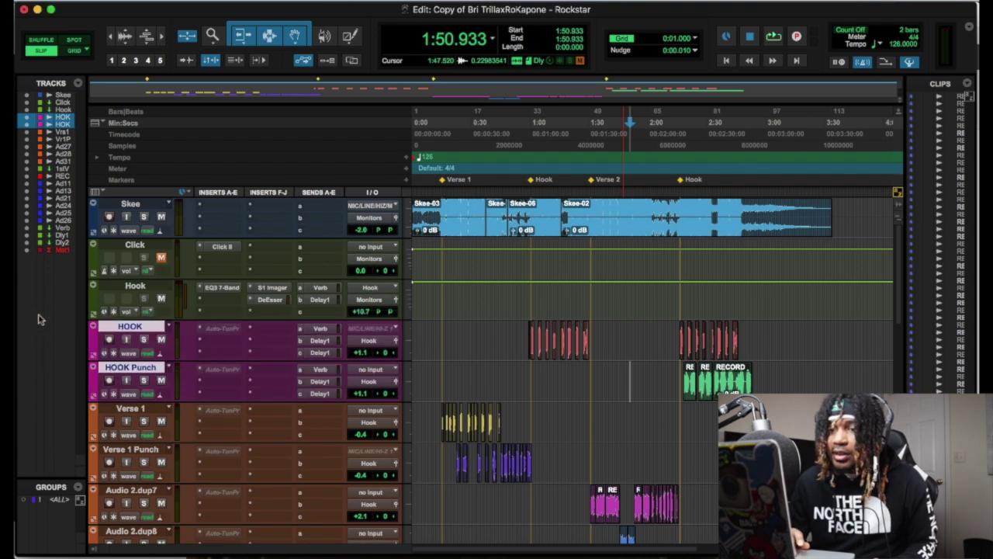
Rename the Audio 2.dup7 track as Verse 2 and the Audio 2.dup8 track as Verse 2 Punch
scroll(373, 333, down, 1)
scroll(301, 348, down, 1)
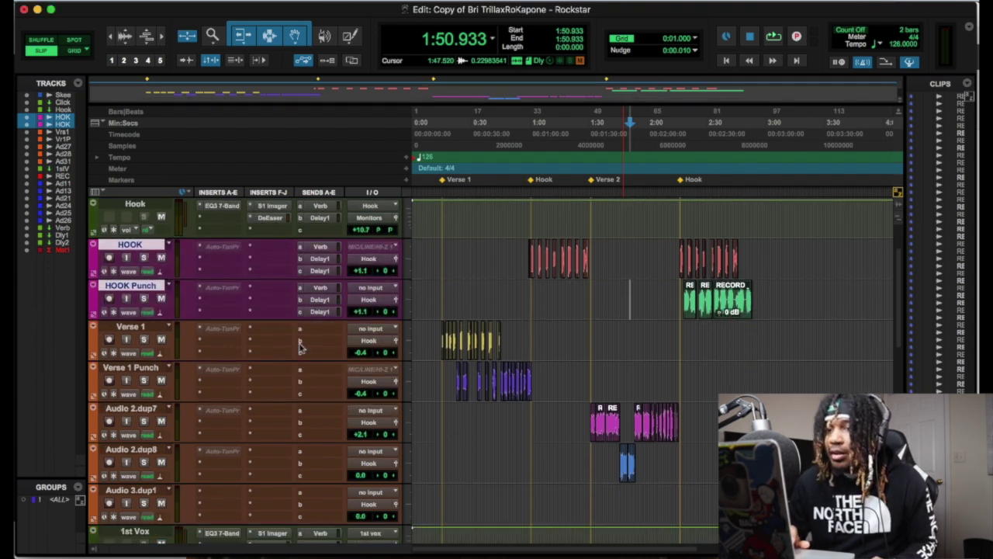
double_click(131, 408)
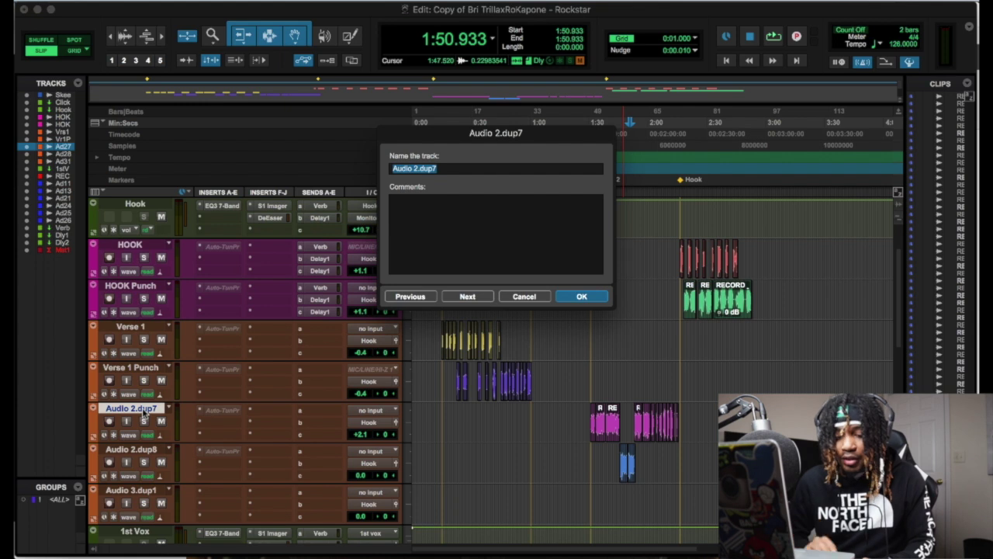
key(super+Right)
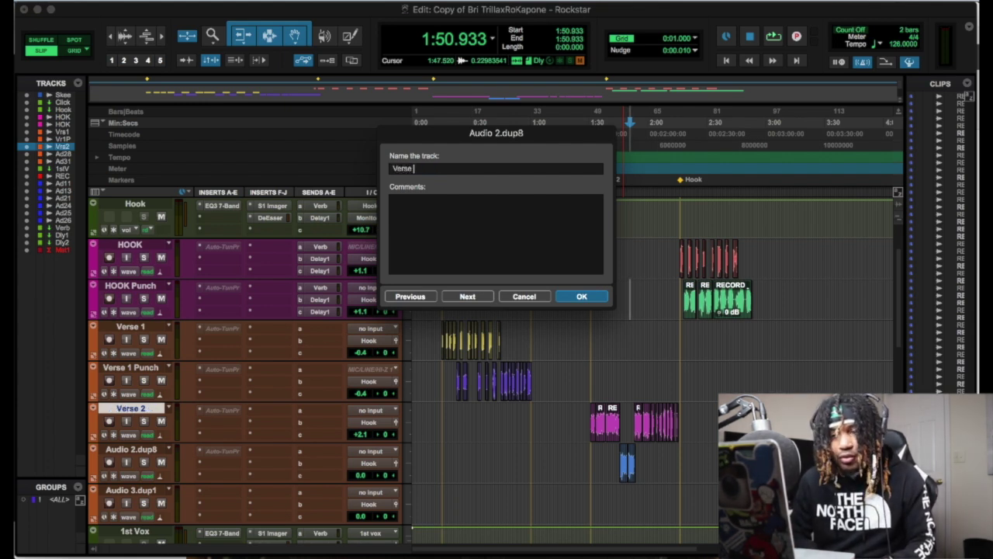
text(Verse 2 Punch)
key(Return)
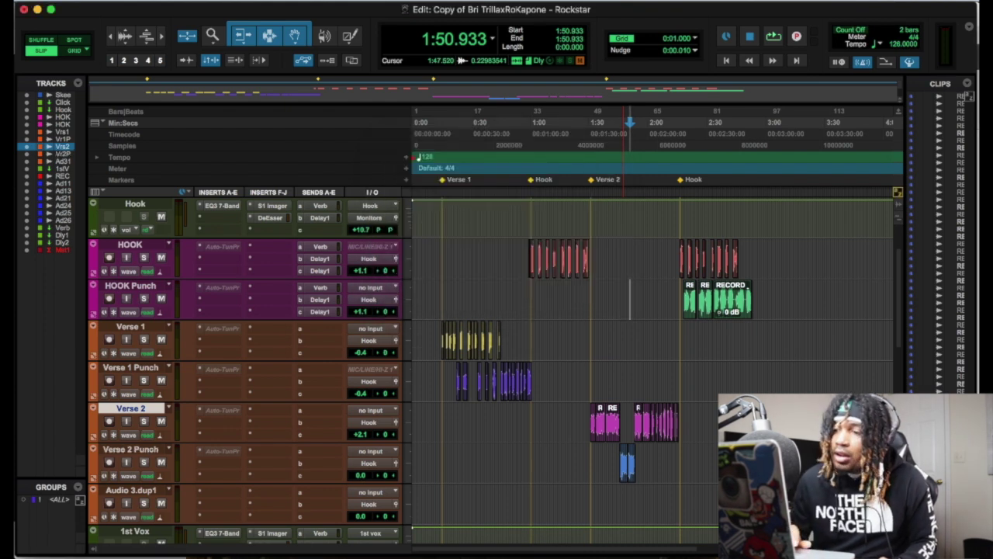
Delete the empty Audio 3.dup1 track and colour the four verse and verse punch tracks sea green
right_click(127, 492)
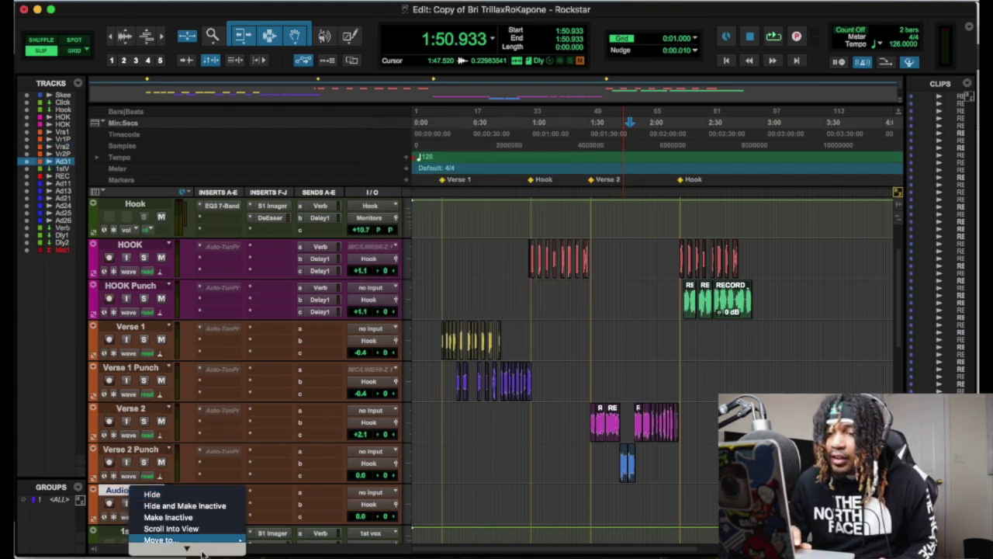
click(155, 546)
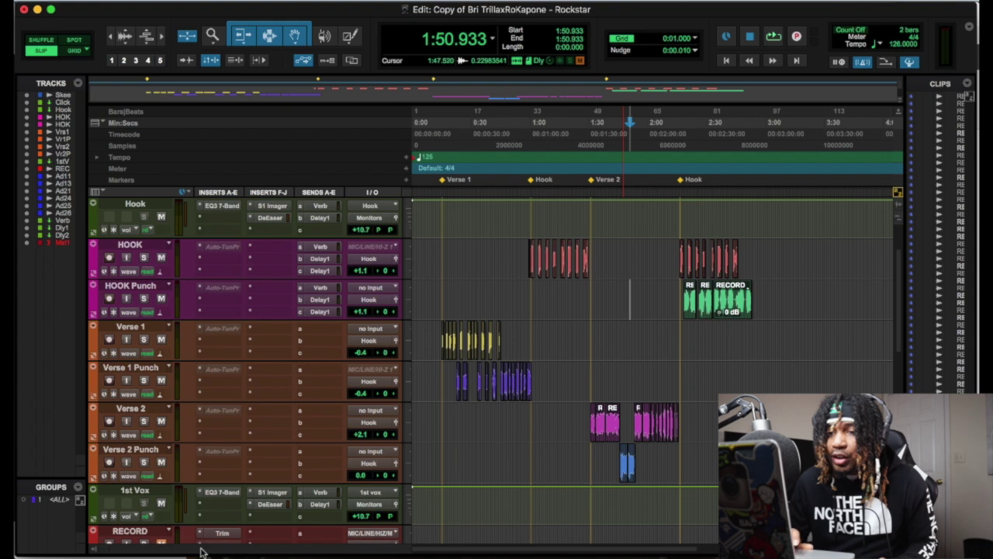
click(133, 328)
shift+click(136, 450)
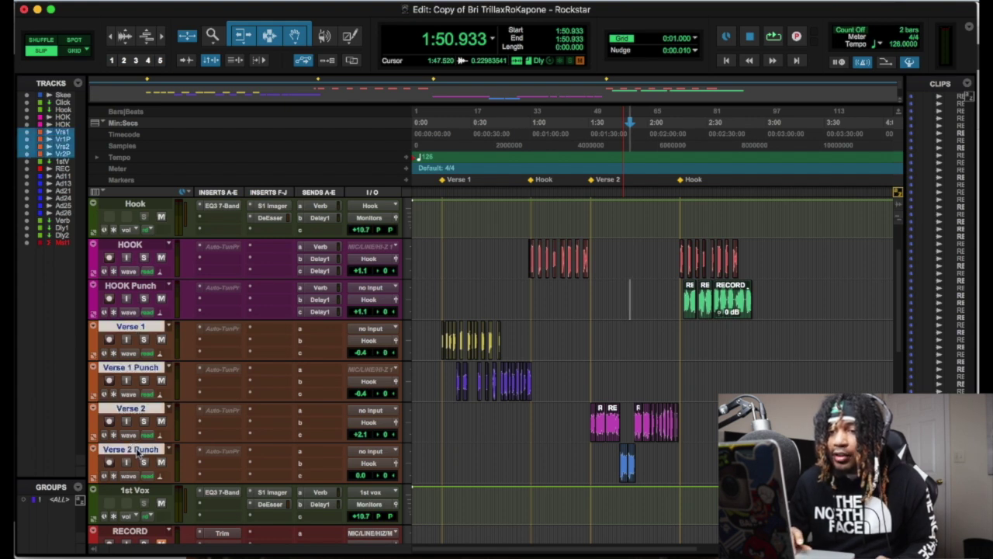
double_click(93, 341)
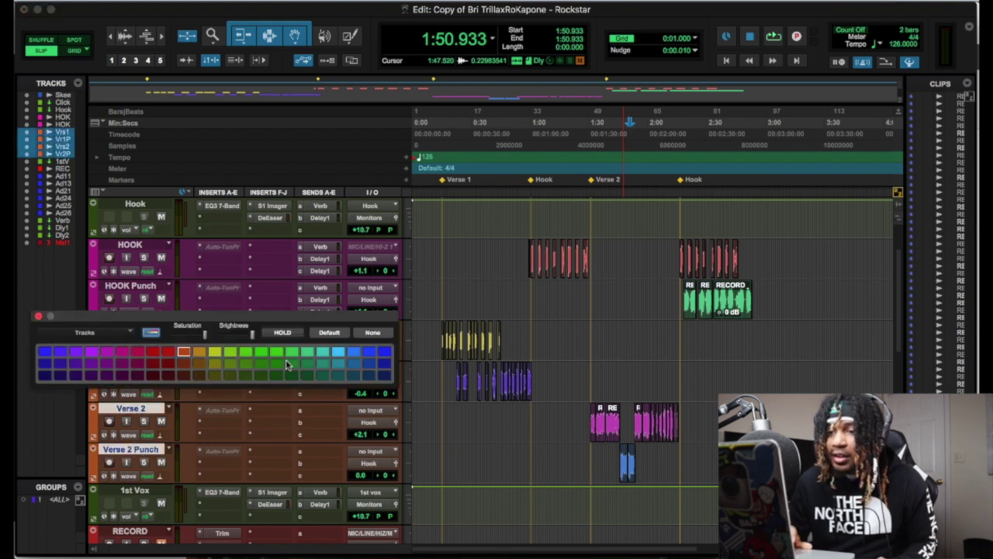
click(306, 353)
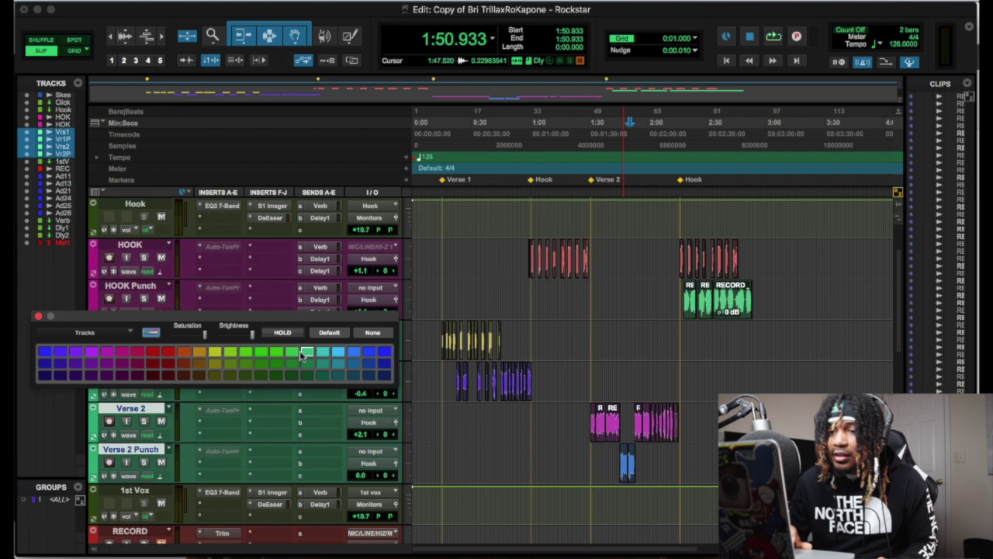
click(37, 316)
Delete the empty RECORD track below the 1st Vox track
scroll(445, 379, down, 3)
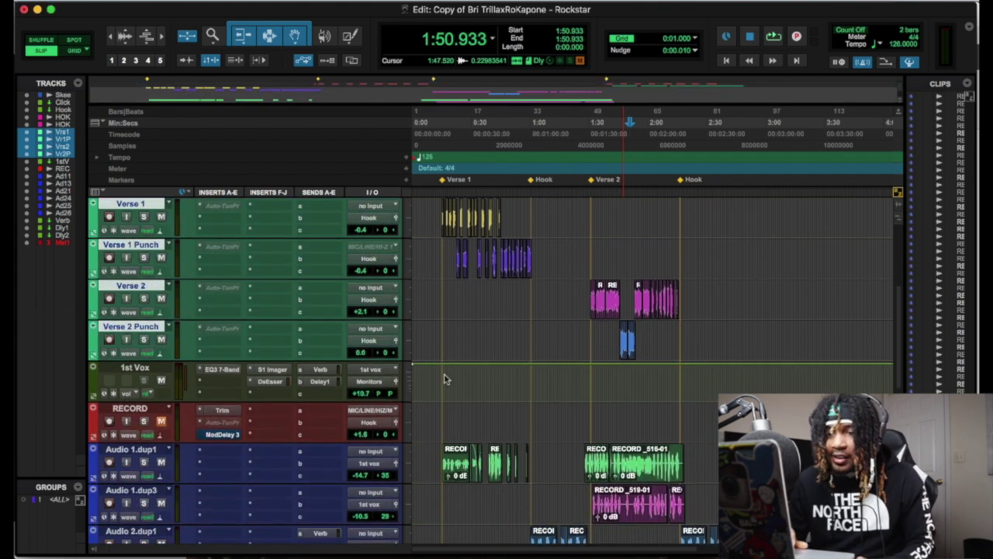
scroll(445, 379, down, 2)
right_click(140, 326)
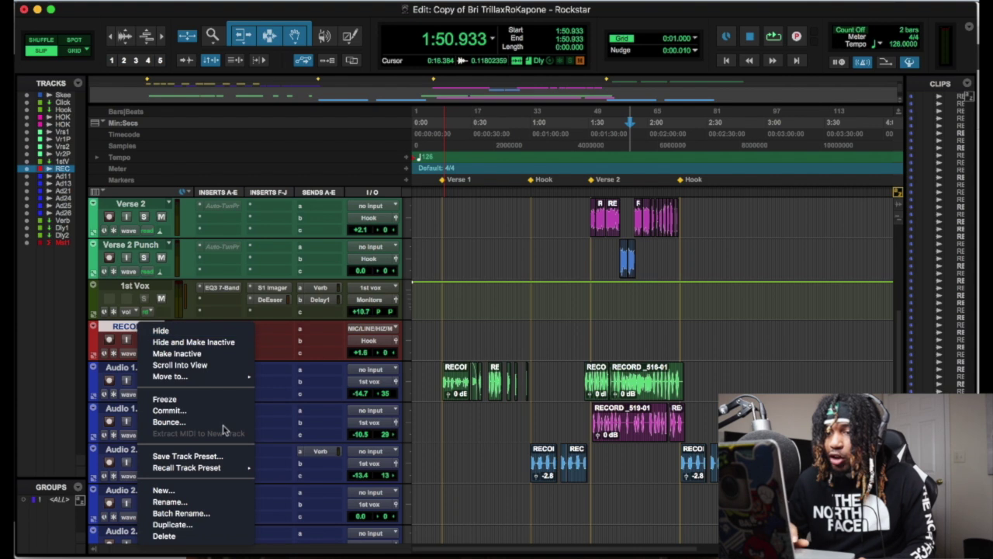
click(200, 537)
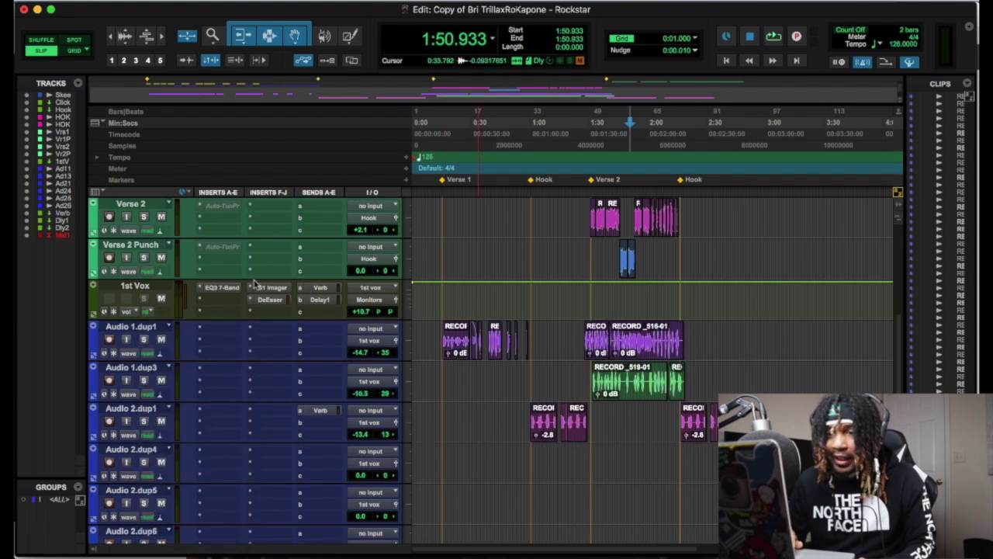
Delete the three empty tracks Audio 2.dup4, Audio 2.dup5 and Audio 2.dup6
scroll(380, 311, down, 3)
click(143, 333)
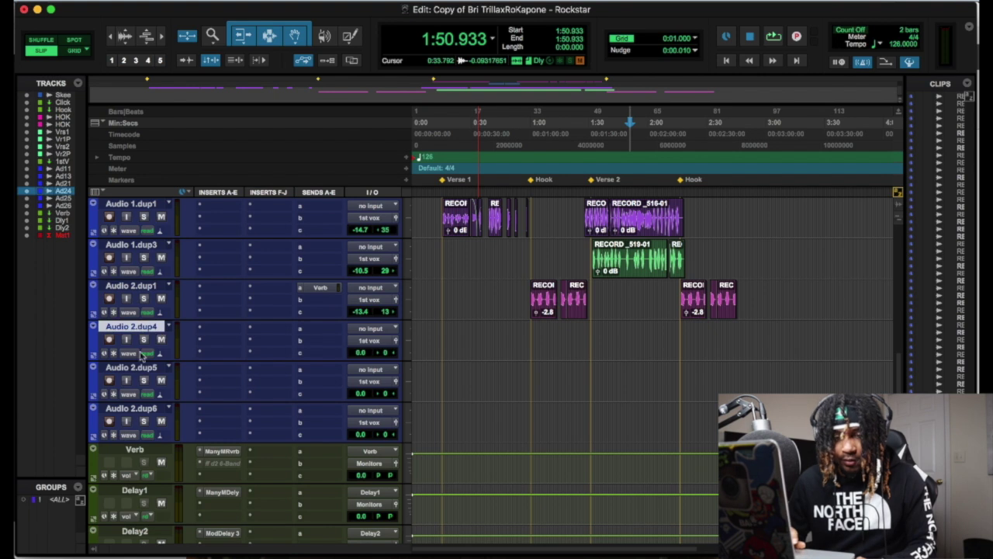
shift+click(148, 412)
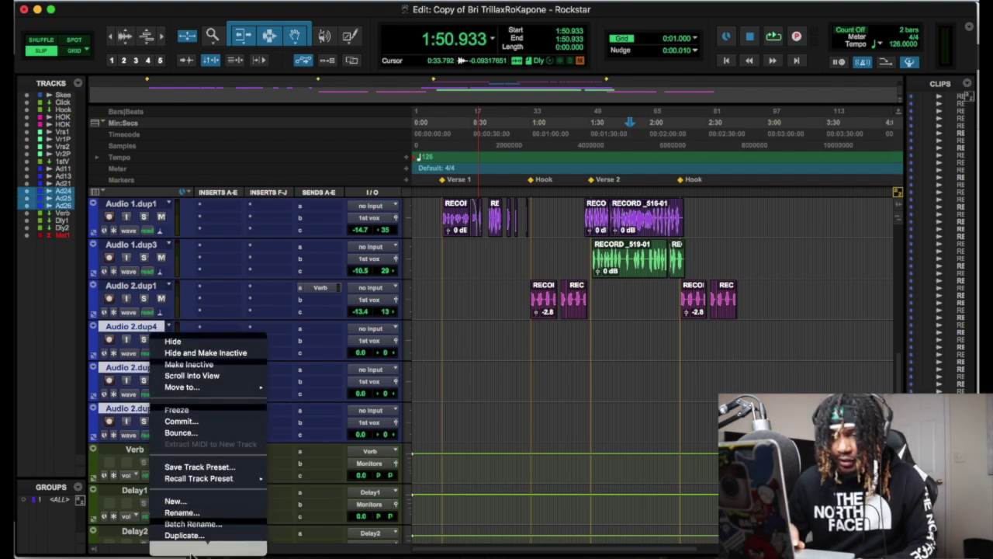
click(190, 543)
scroll(446, 337, up, 5)
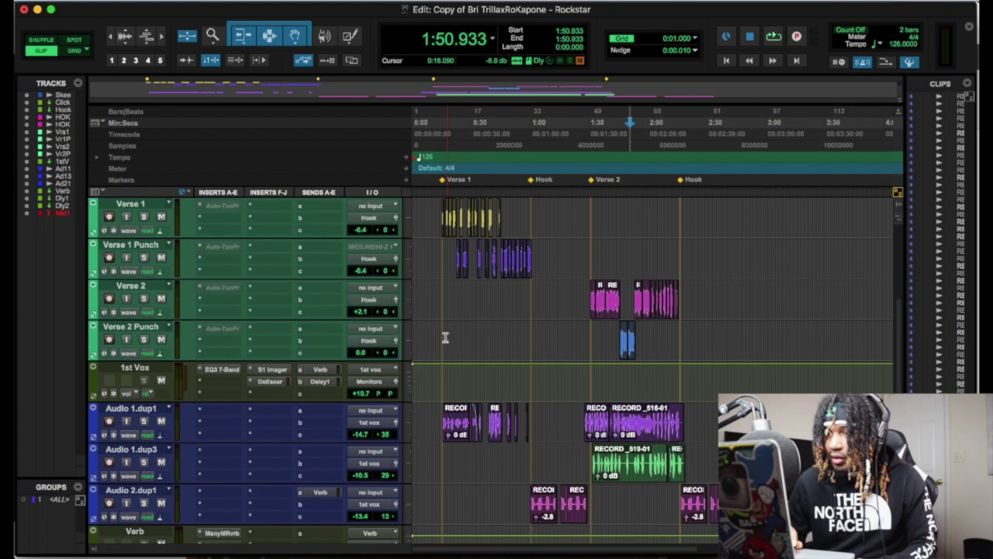
Remove the missing plug-in from the second insert slot of the Verb track
scroll(310, 388, down, 3)
click(239, 381)
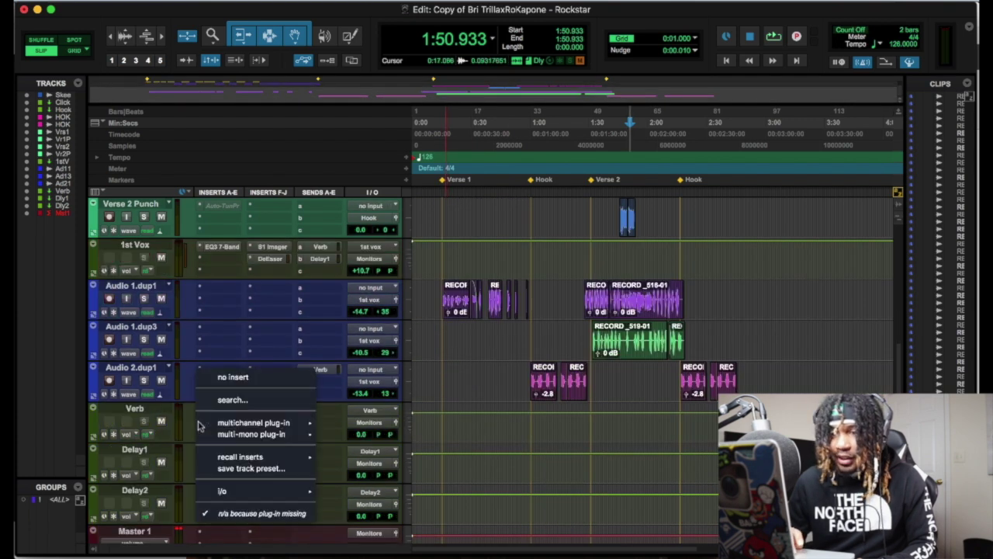
click(239, 382)
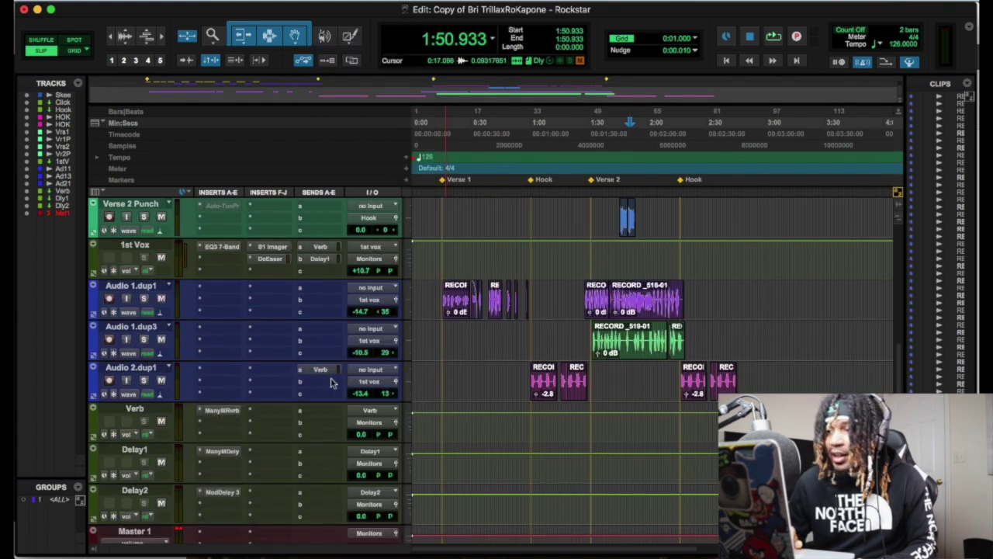
Remove the inactive Auto-Tune inserts from the HOOK and HOOK Punch tracks
scroll(529, 356, up, 2)
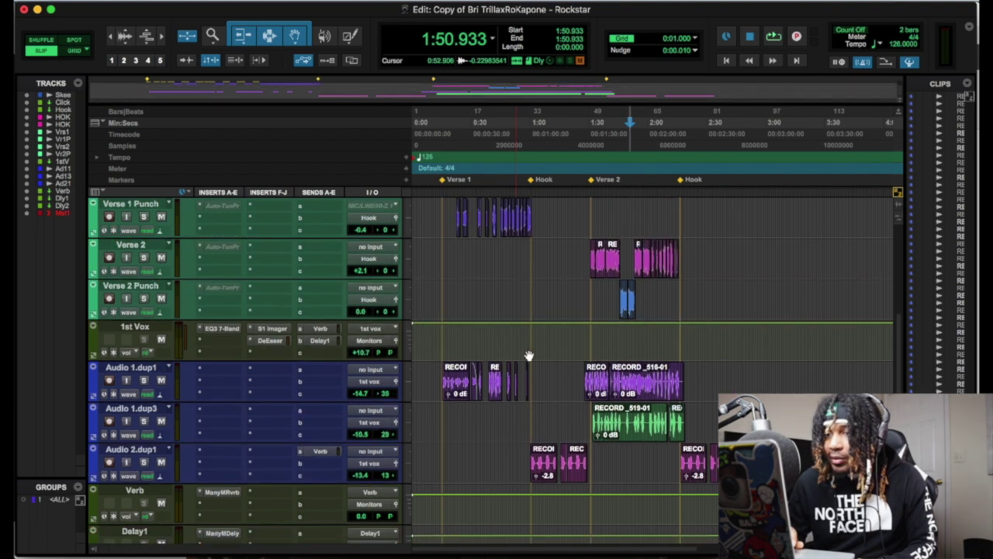
scroll(528, 357, up, 4)
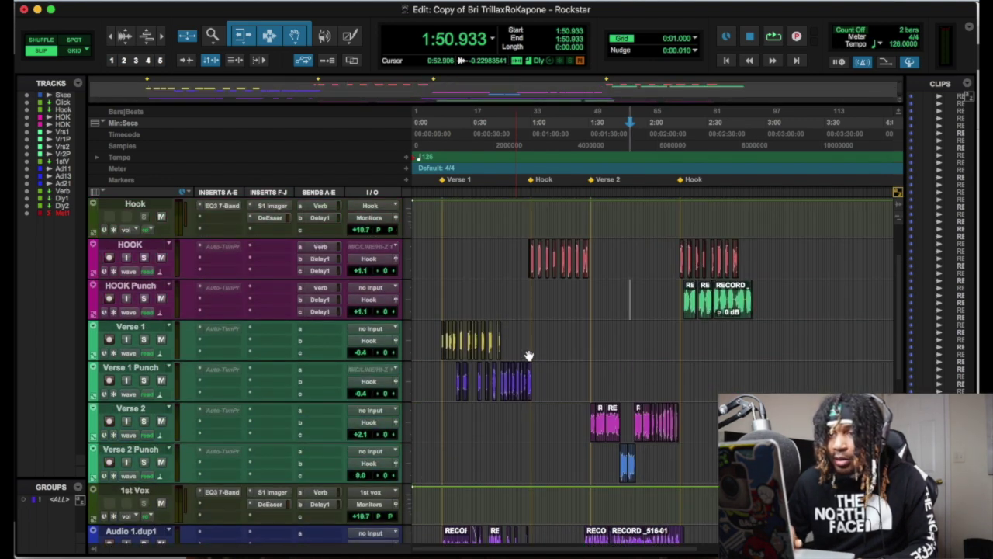
click(200, 248)
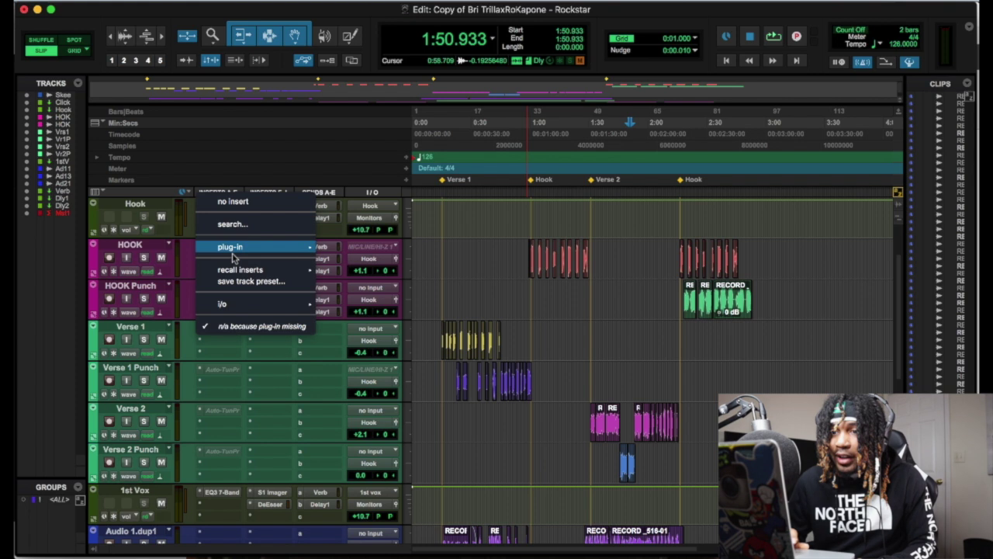
click(236, 206)
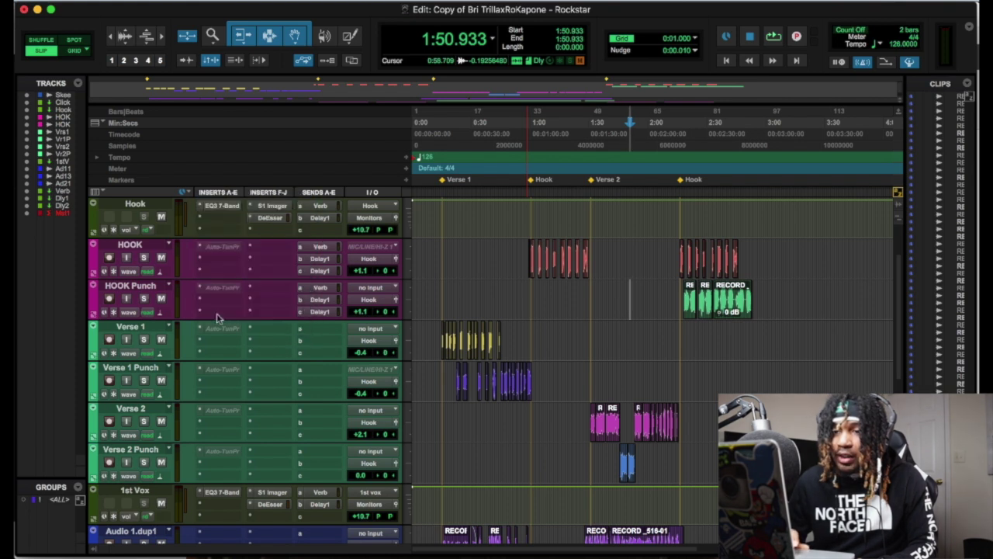
click(200, 288)
click(238, 250)
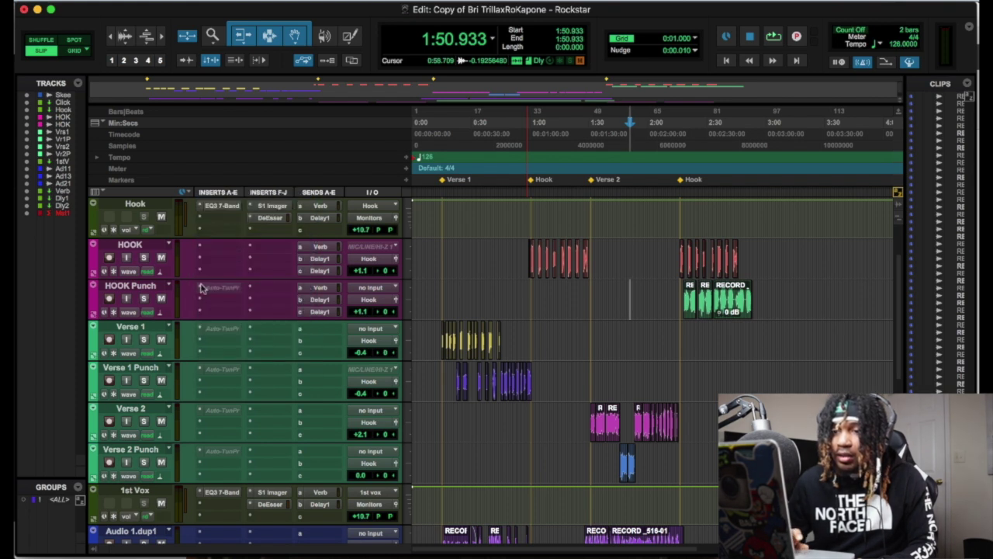
click(200, 289)
click(225, 244)
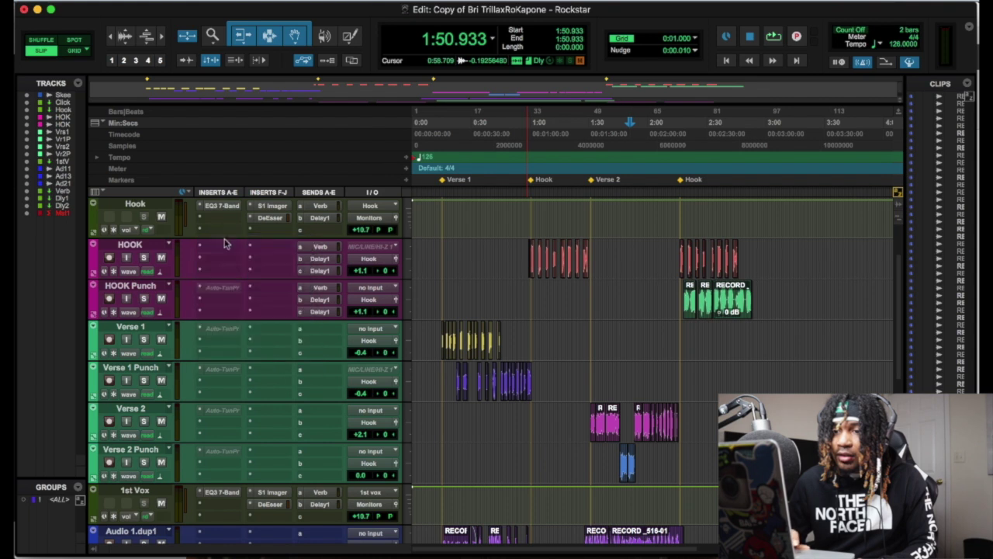
Remove the inactive Auto-Tune inserts from Verse 1, Verse 1 Punch, Verse 2 and Verse 2 Punch
click(197, 332)
click(210, 319)
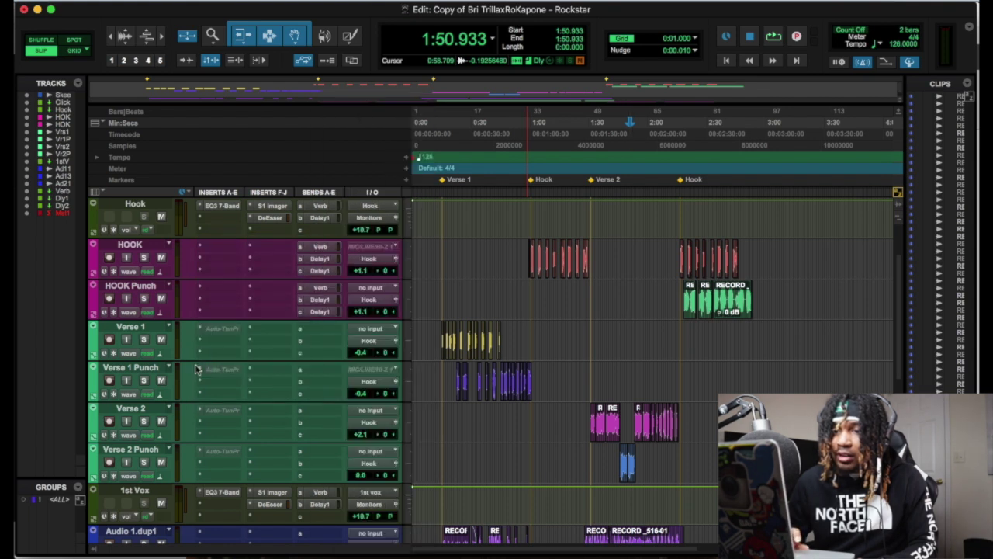
click(200, 373)
click(216, 352)
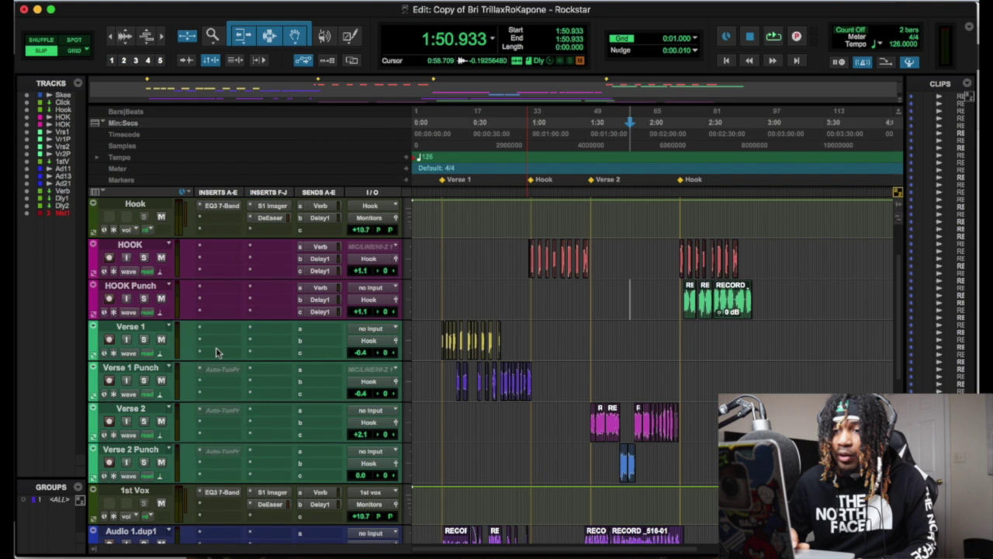
click(200, 414)
click(206, 405)
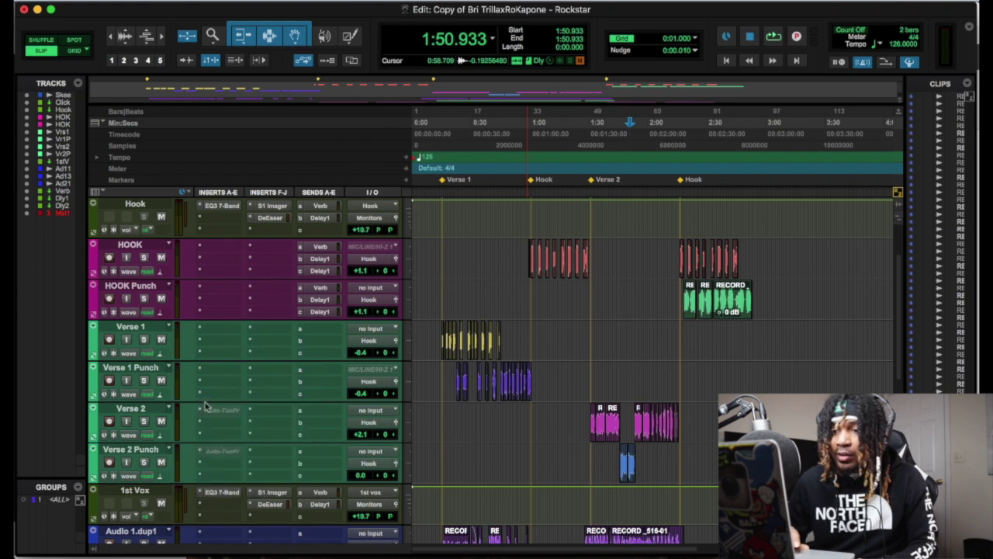
click(200, 411)
click(217, 371)
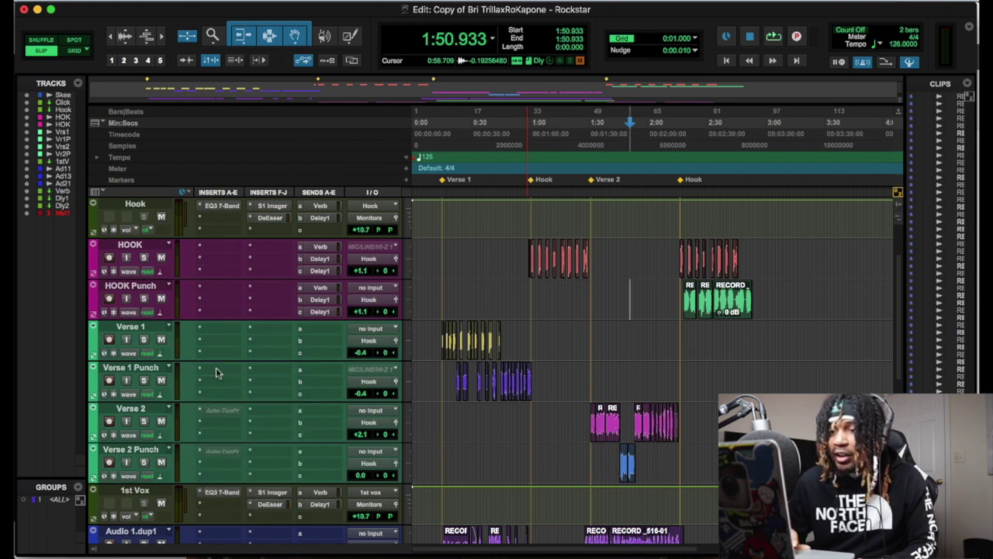
click(199, 454)
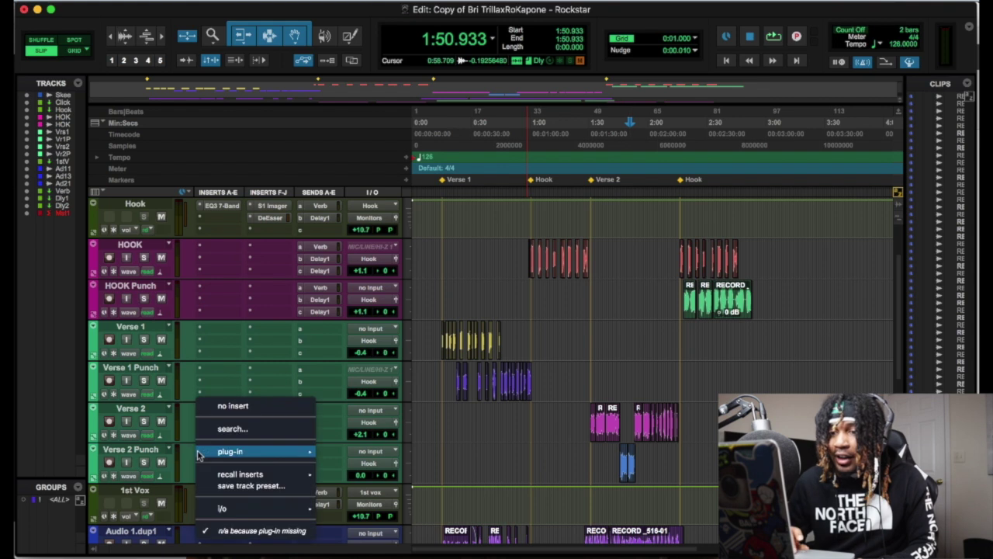
click(220, 408)
Review the clip layout of the hook, verse and remaining audio tracks across the whole timeline
key(super+bracketleft)
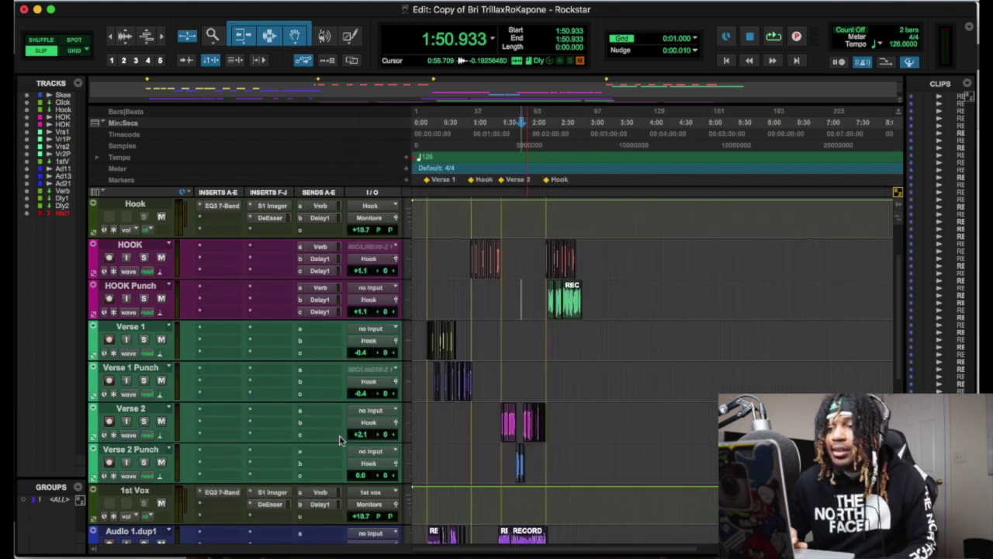
scroll(543, 349, down, 5)
key(super+bracketright)
key(super+bracketright)
scroll(543, 350, up, 5)
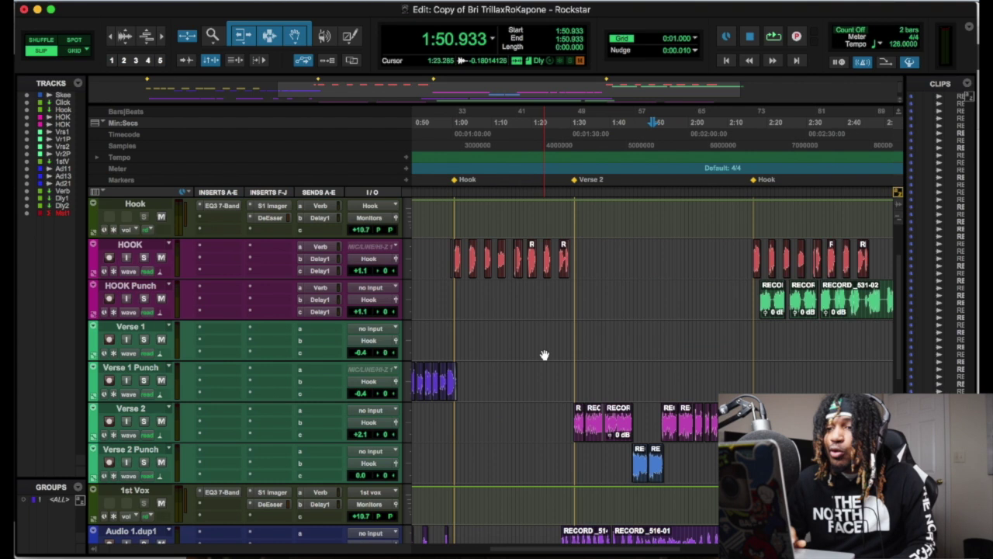
scroll(544, 354, down, 4)
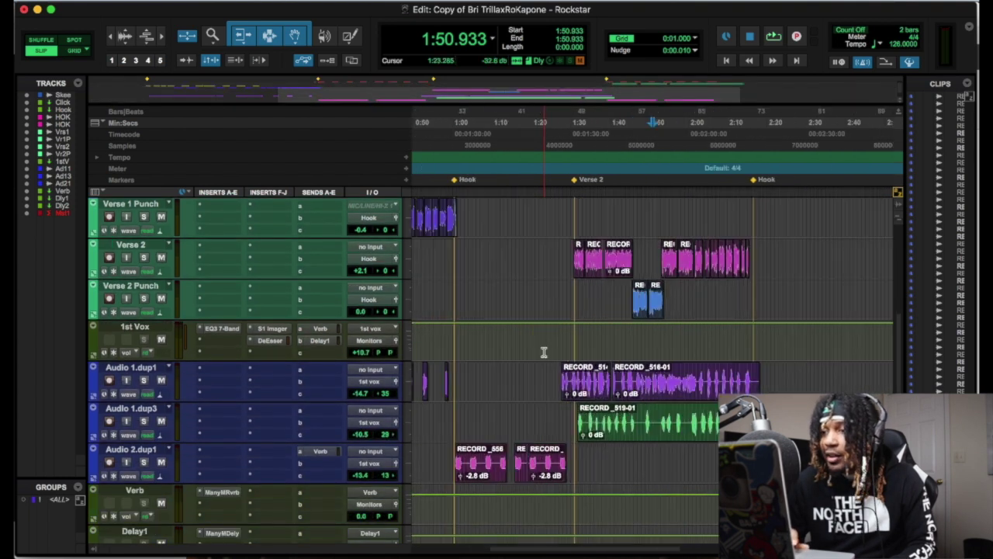
scroll(544, 352, up, 6)
scroll(544, 352, left, 5)
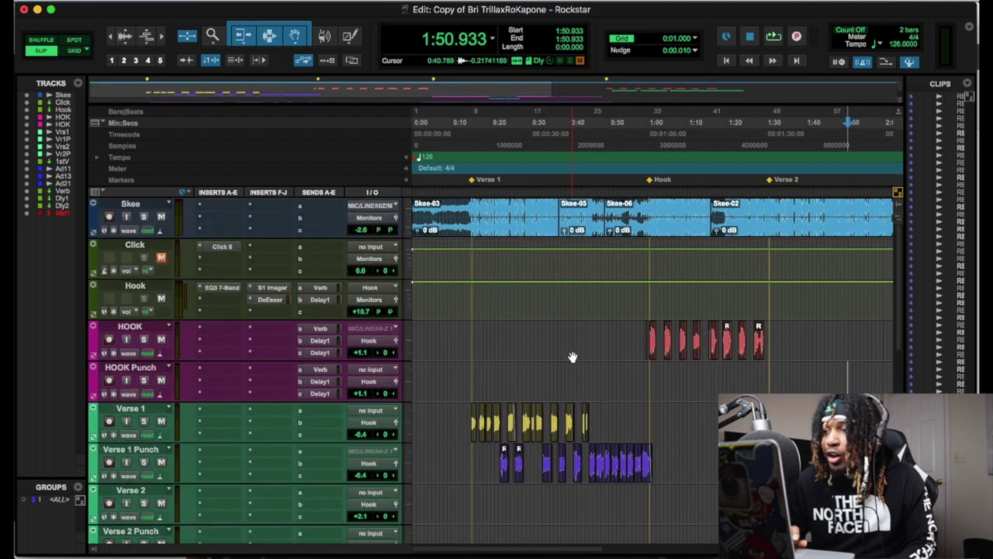
scroll(572, 355, down, 10)
scroll(572, 355, up, 10)
scroll(572, 358, down, 2)
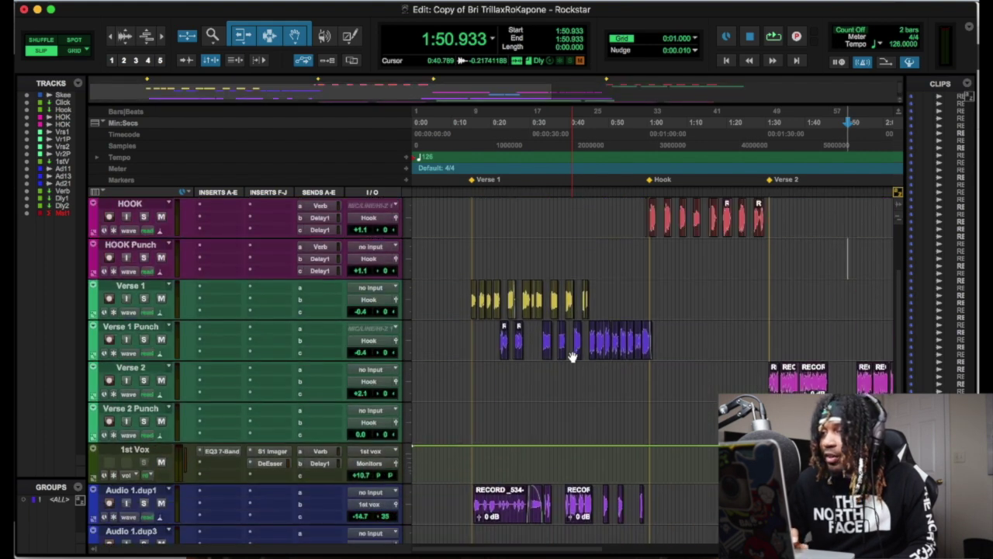
scroll(572, 357, up, 4)
scroll(572, 357, down, 6)
scroll(572, 357, up, 3)
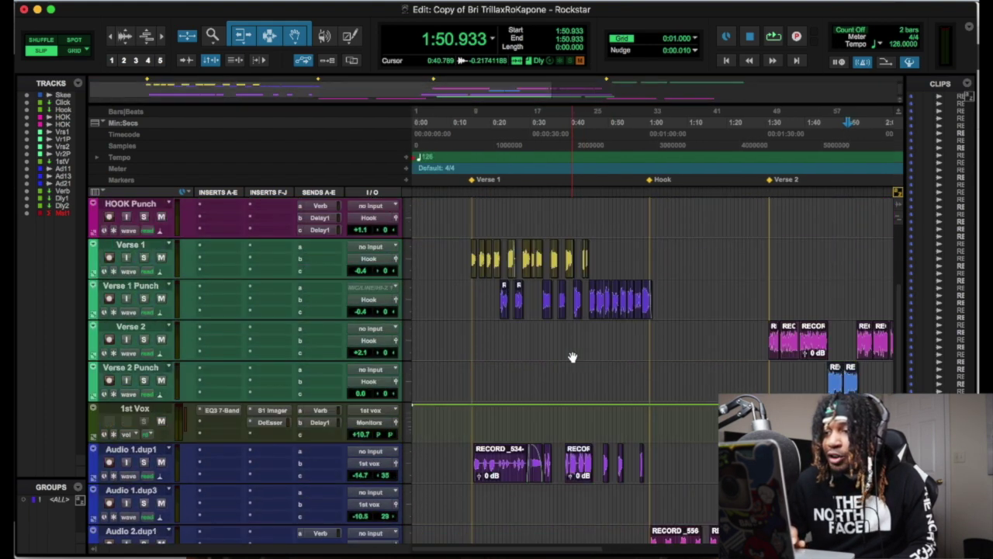
scroll(572, 357, down, 1)
scroll(572, 357, down, 2)
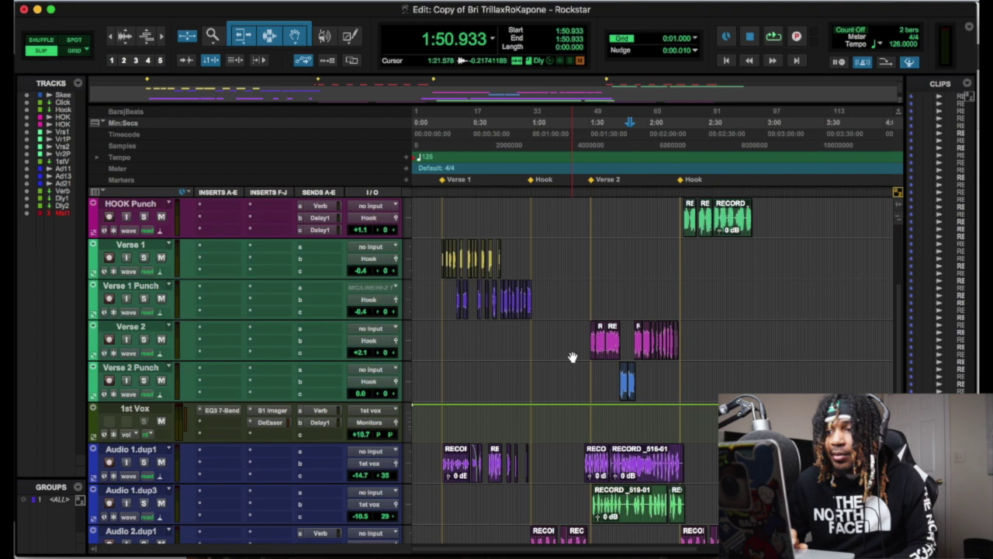
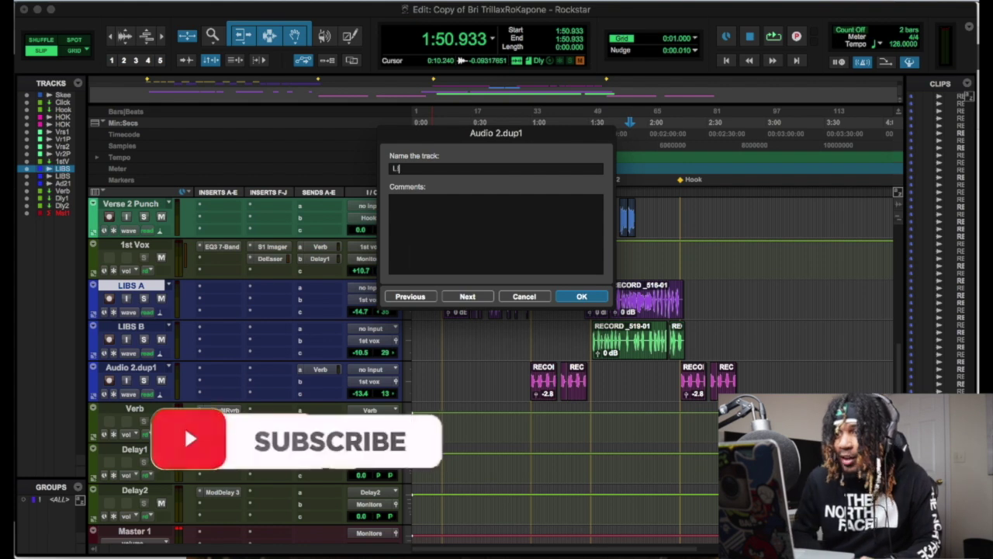
Rename the Audio 2.dup1 track as LIBS C
key(Return)
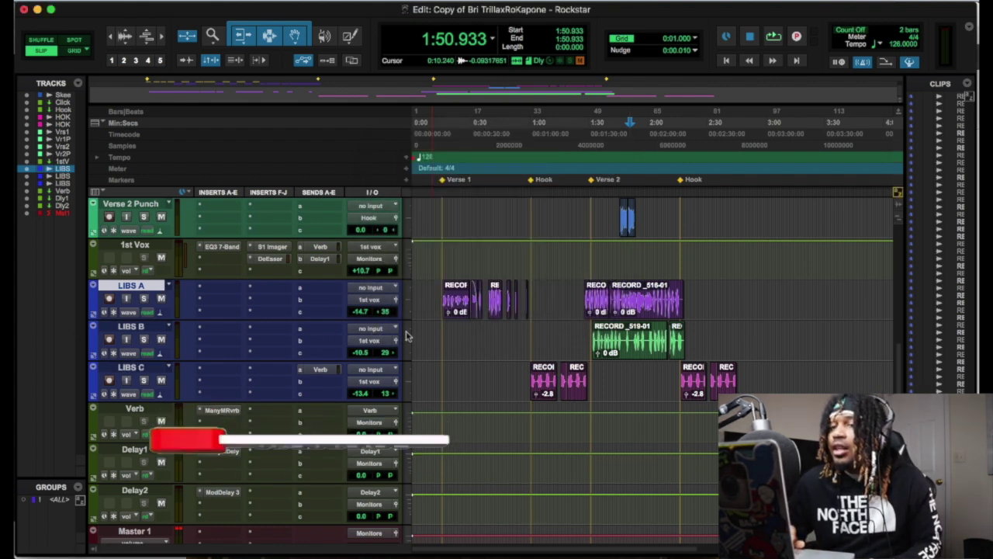
Set the default clip color coding to Track Color in the display preferences
click(74, 0)
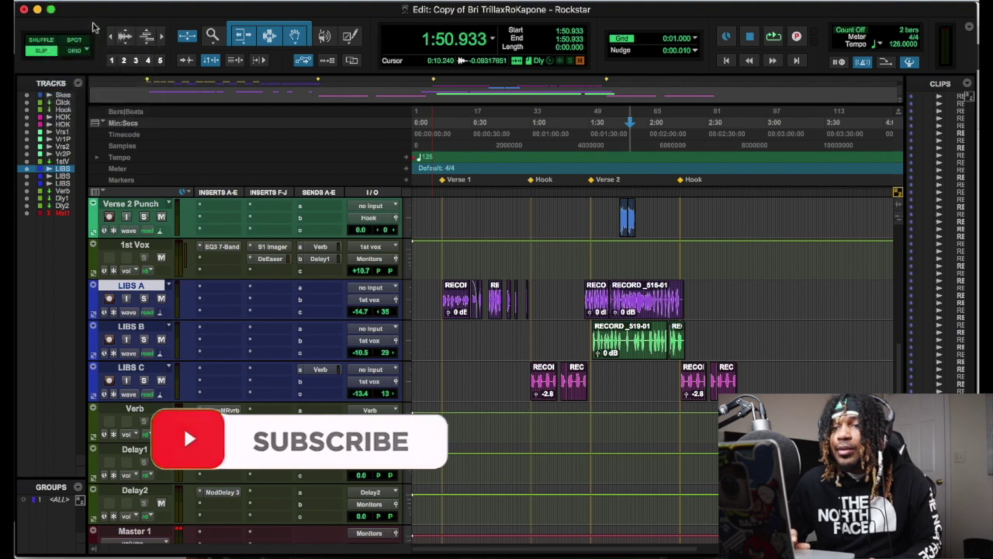
click(88, 31)
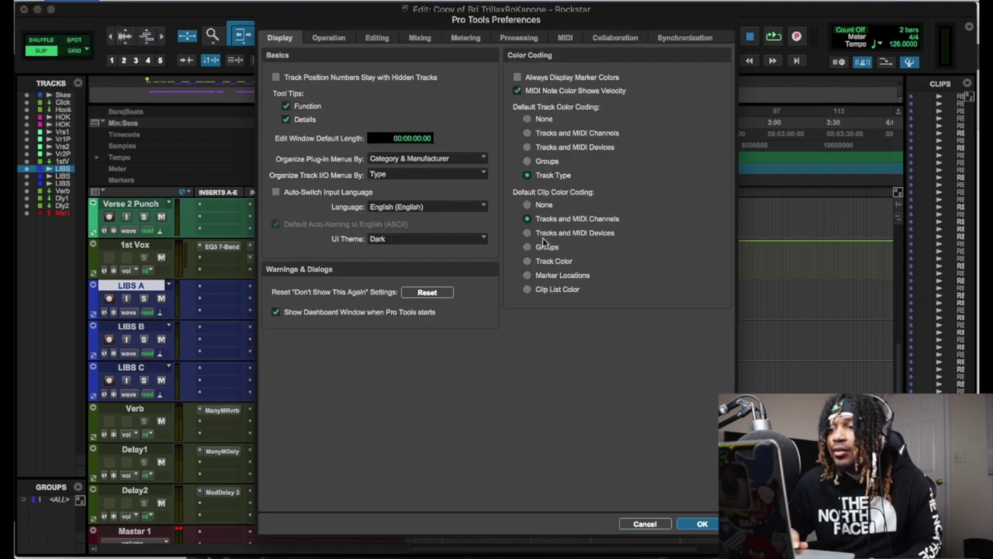
click(528, 261)
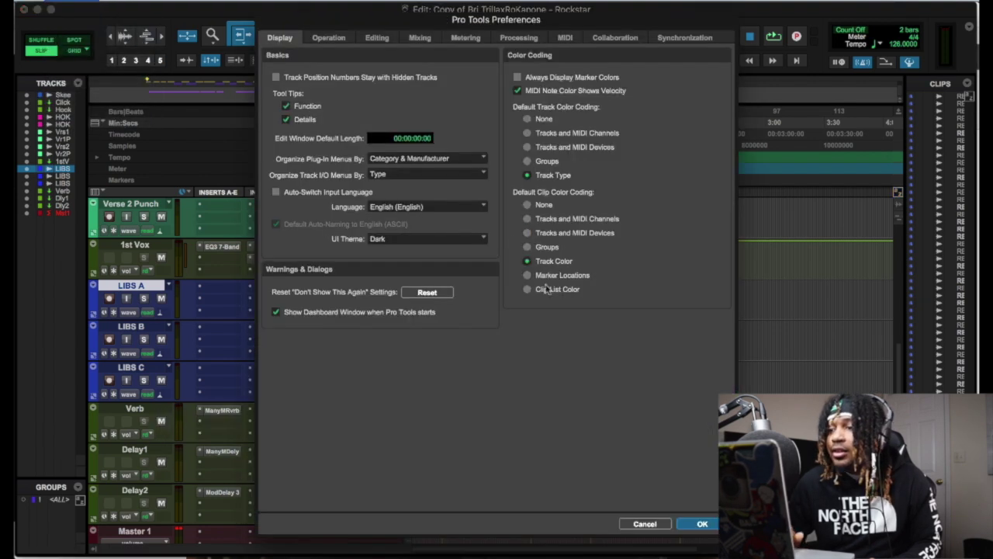
click(703, 525)
Rename the Skee track as Instrumental
scroll(701, 318, up, 10)
scroll(701, 318, down, 3)
scroll(701, 318, up, 3)
click(147, 206)
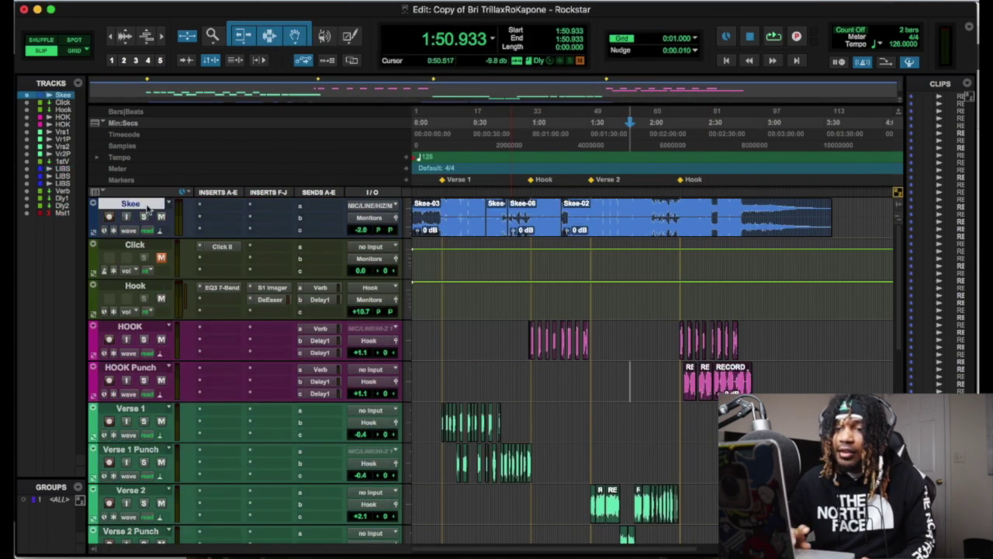
double_click(148, 206)
text(Instrumenta)
key(Return)
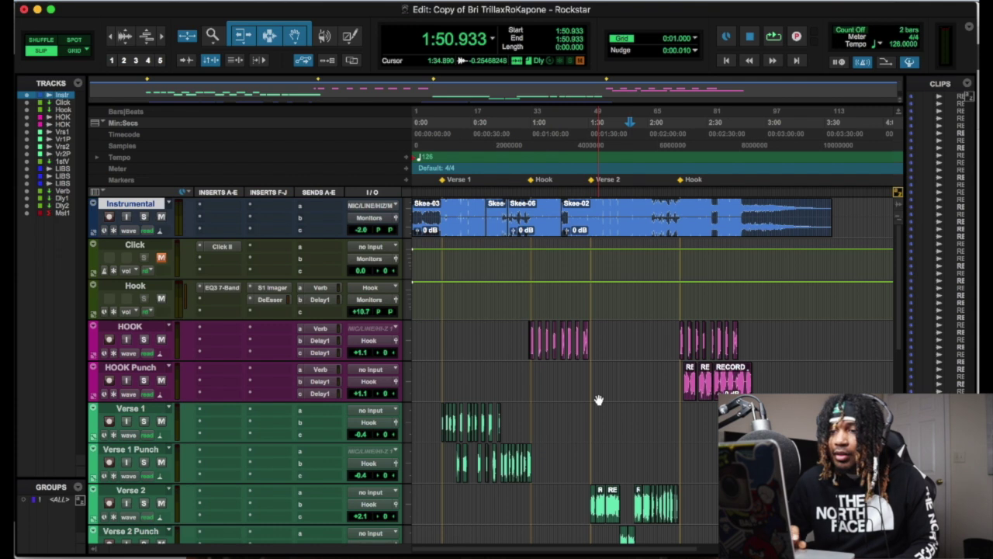
Move the Click track above Instrumental and the Hook aux track directly below HOOK Punch
drag(138, 246, 146, 225)
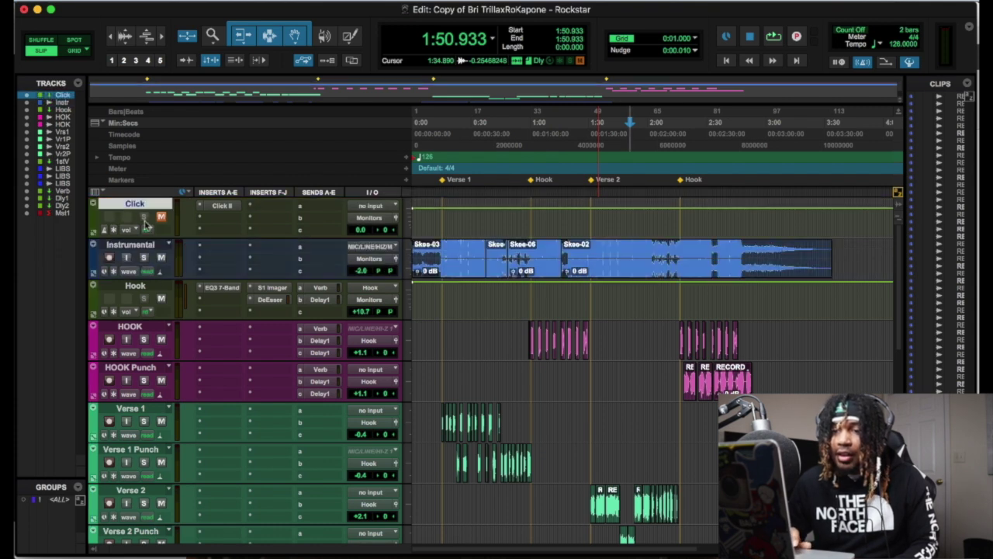
drag(138, 286, 173, 408)
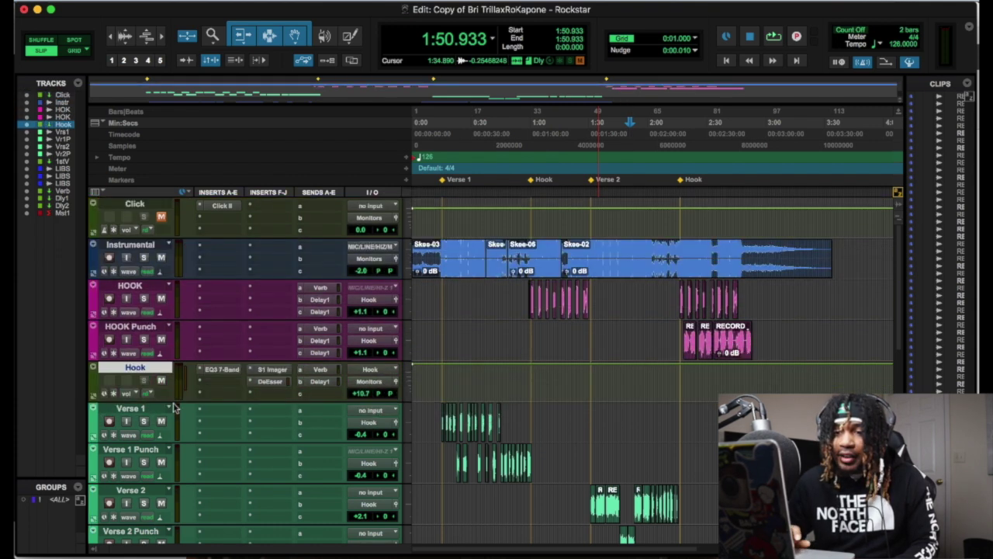
Colour the Hook aux track magenta to match the HOOK tracks
double_click(93, 382)
click(107, 351)
click(38, 317)
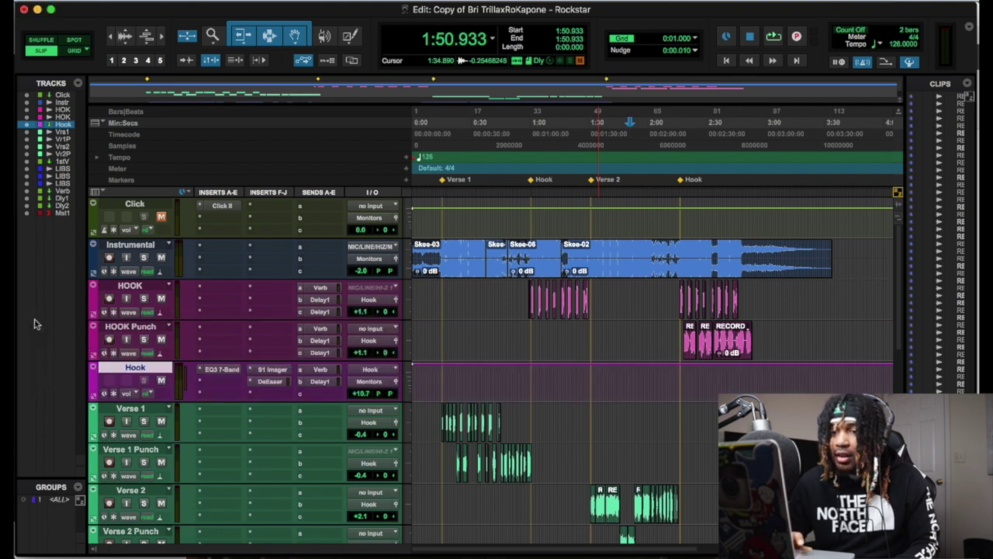
scroll(264, 404, down, 4)
double_click(92, 426)
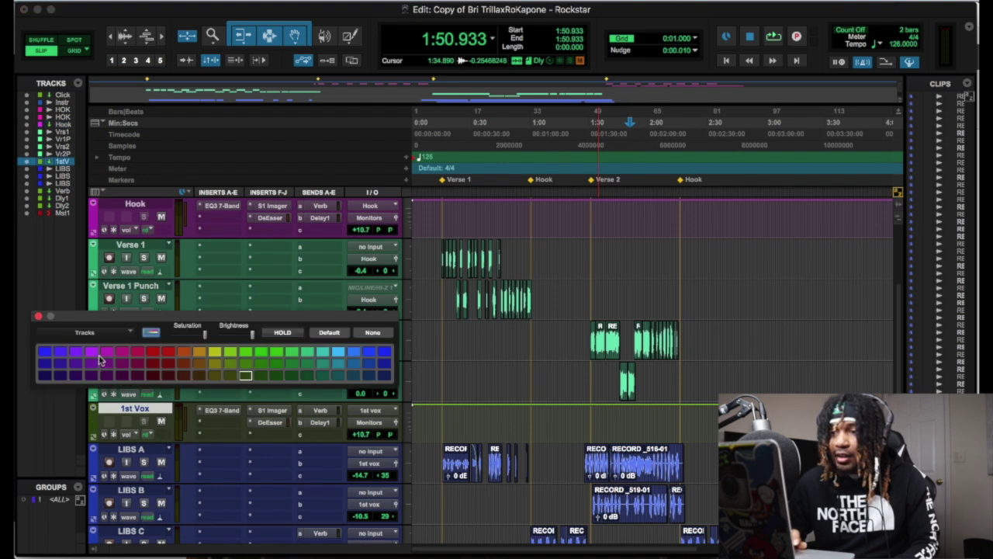
click(38, 316)
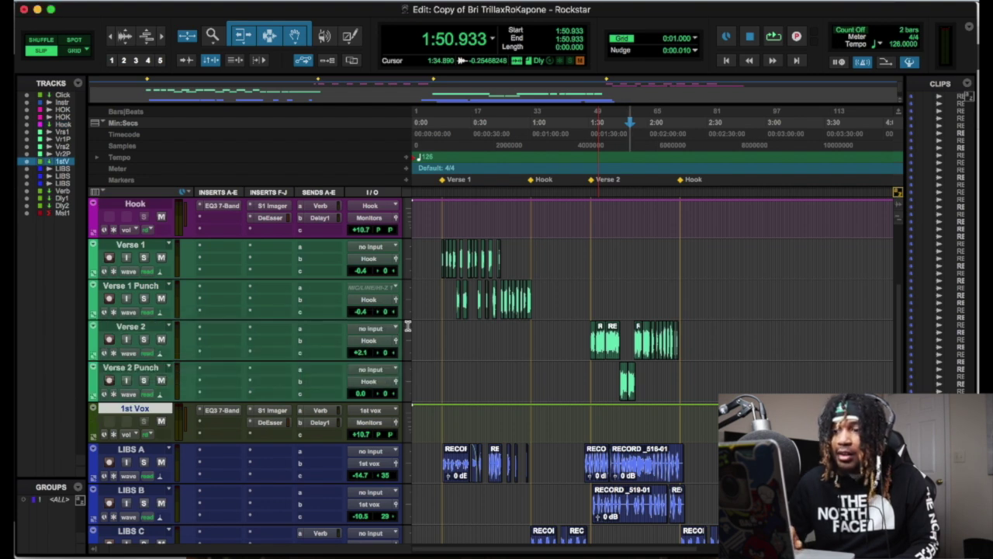
Move the Hook aux track directly below Verse 2 Punch and the 1st Vox aux track directly below LIBS C
scroll(321, 314, up, 3)
drag(128, 326, 128, 523)
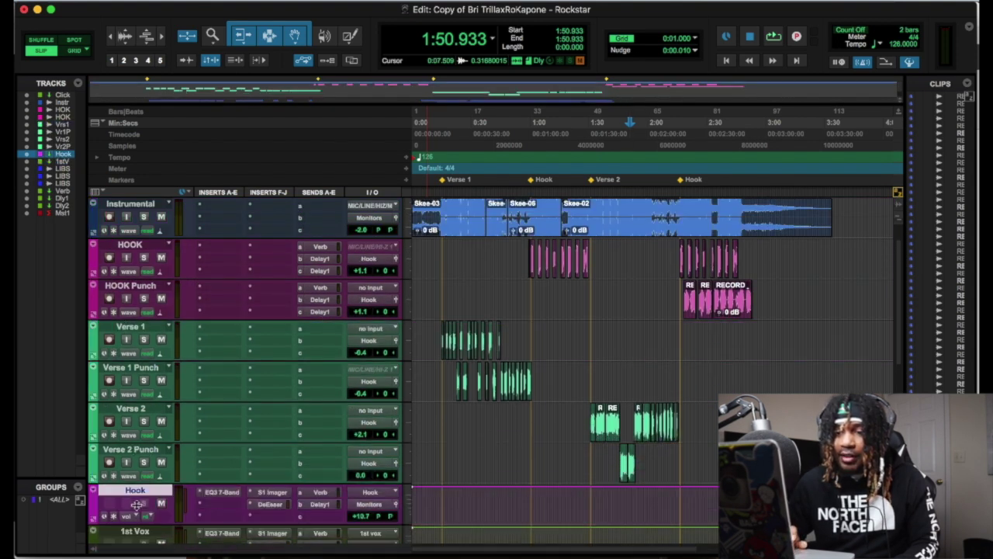
scroll(208, 472, down, 1)
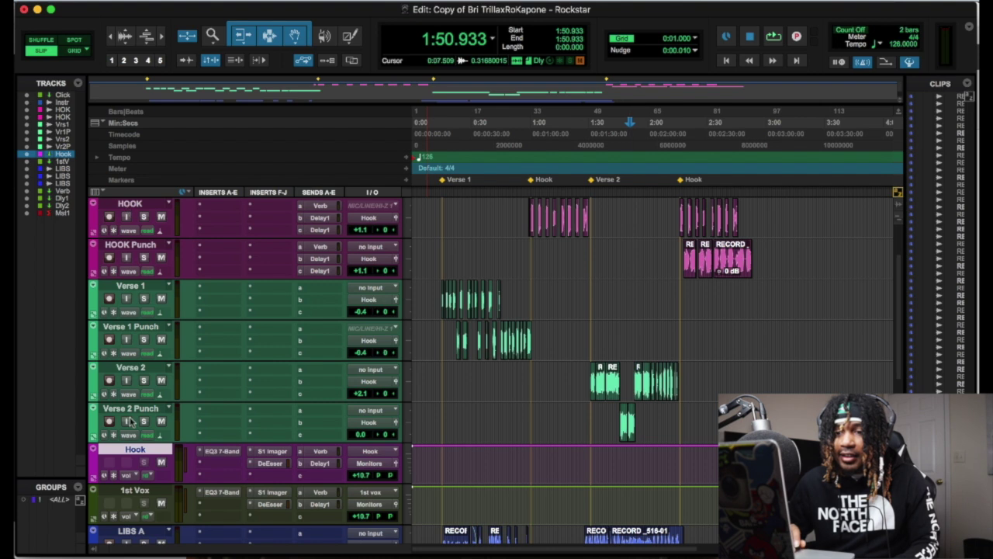
scroll(136, 450, down, 4)
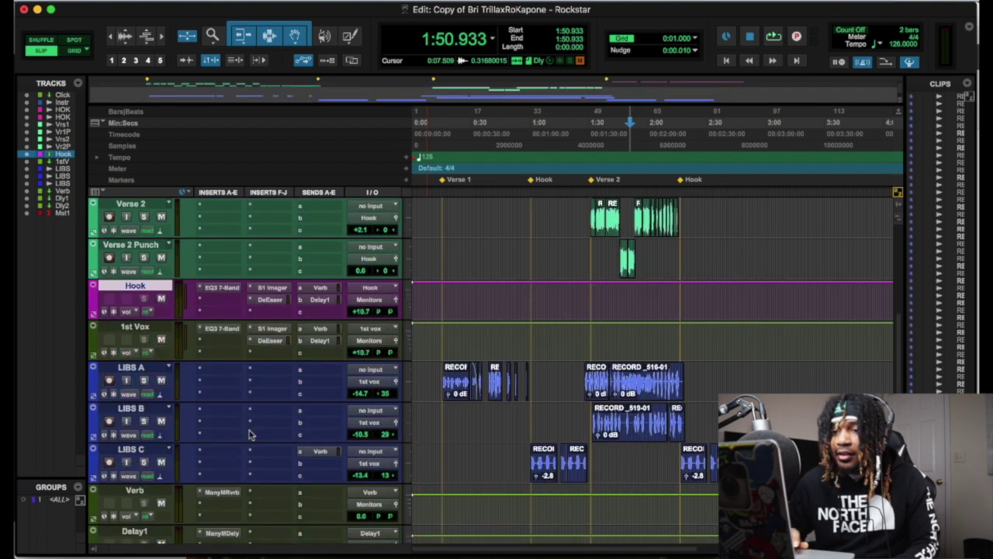
drag(134, 334, 136, 497)
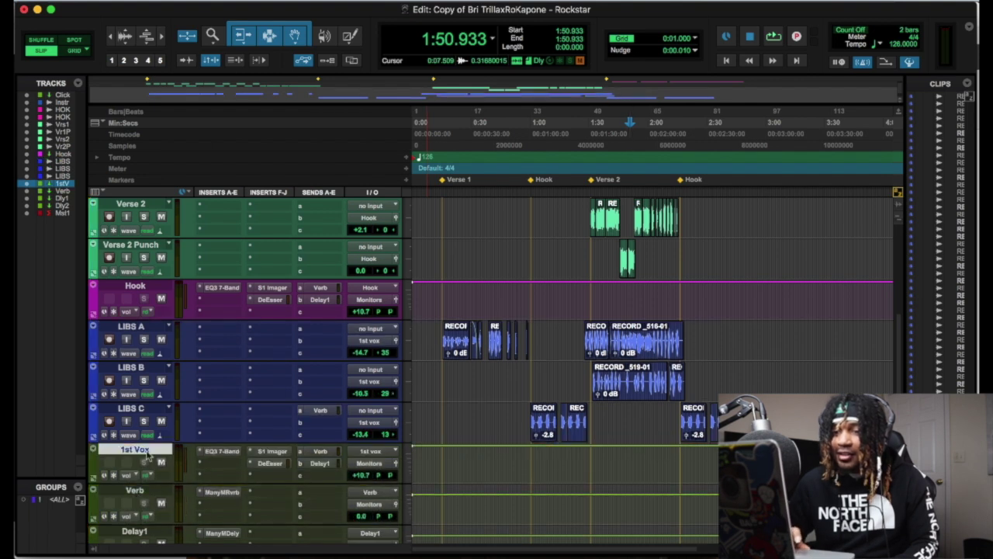
Rename the 1st Vox aux track as AdLibs AUX
double_click(145, 455)
text(Ad)
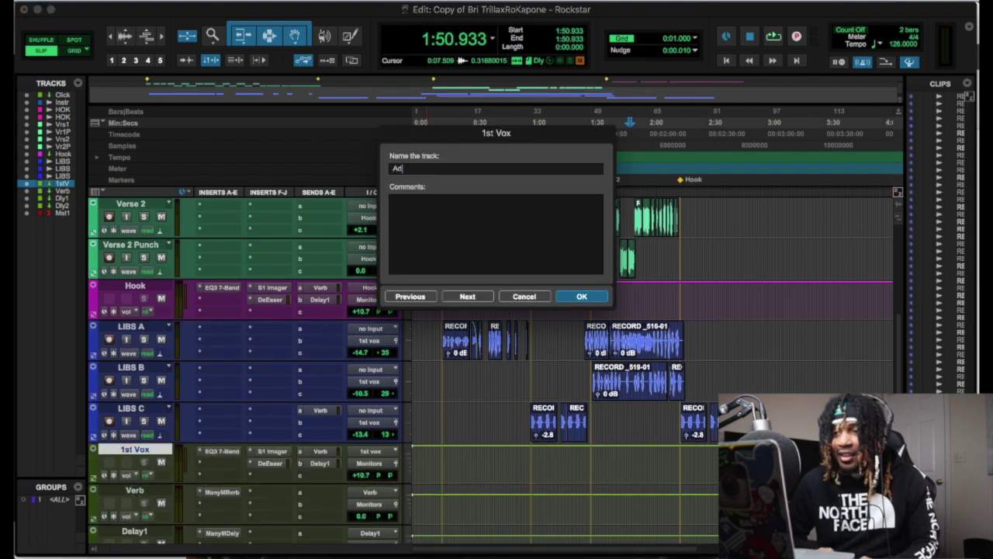
text(Libs)
key(Return)
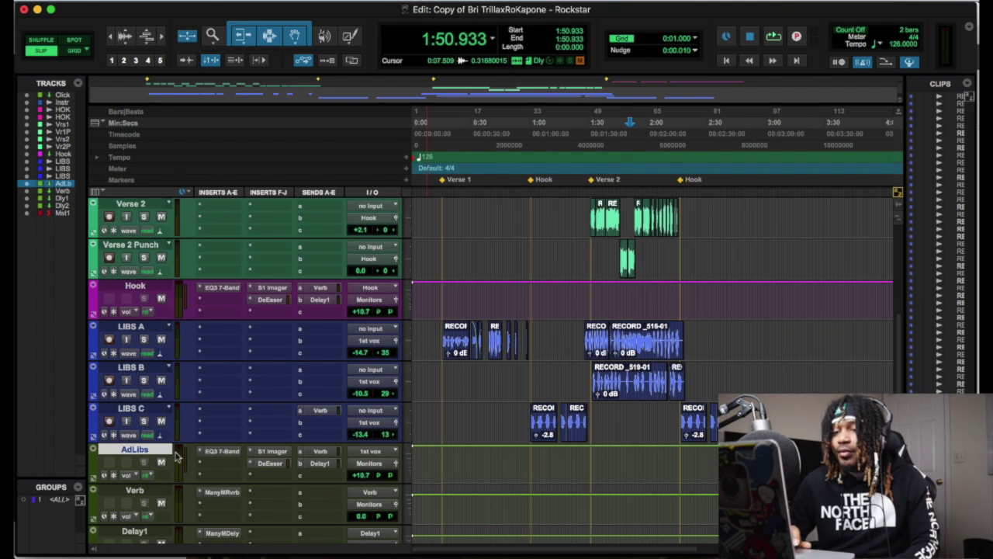
double_click(151, 451)
click(417, 168)
text(AUX)
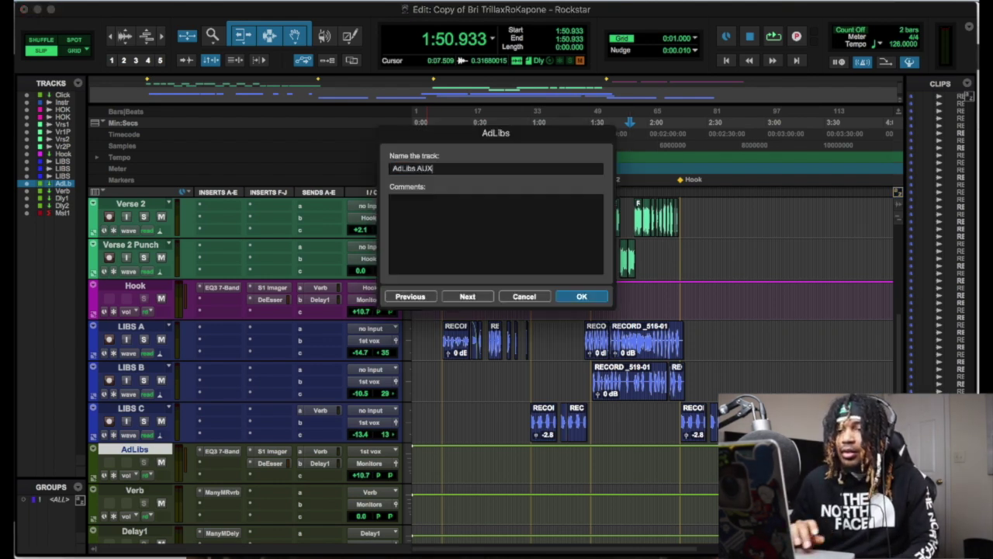
key(Return)
Colour the AdLibs AUX track blue to match the LIBS tracks
double_click(92, 461)
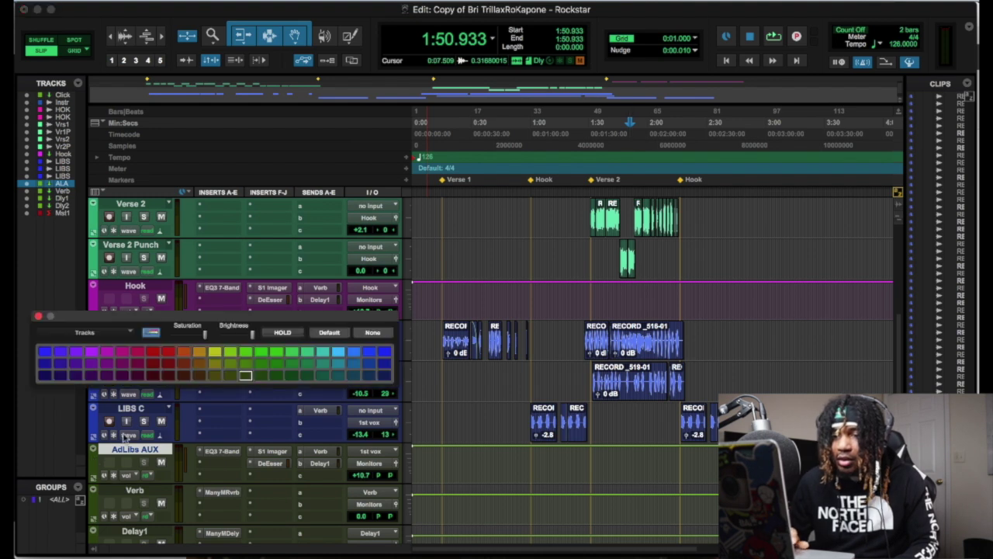
click(388, 363)
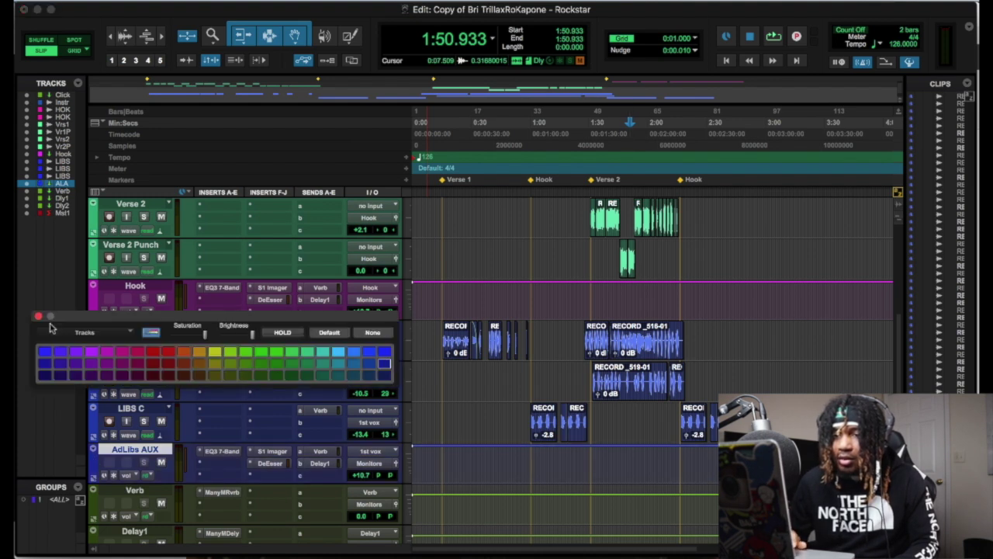
click(38, 316)
Review the order, names and colours of all tracks from Click down to Master 1
scroll(489, 358, up, 3)
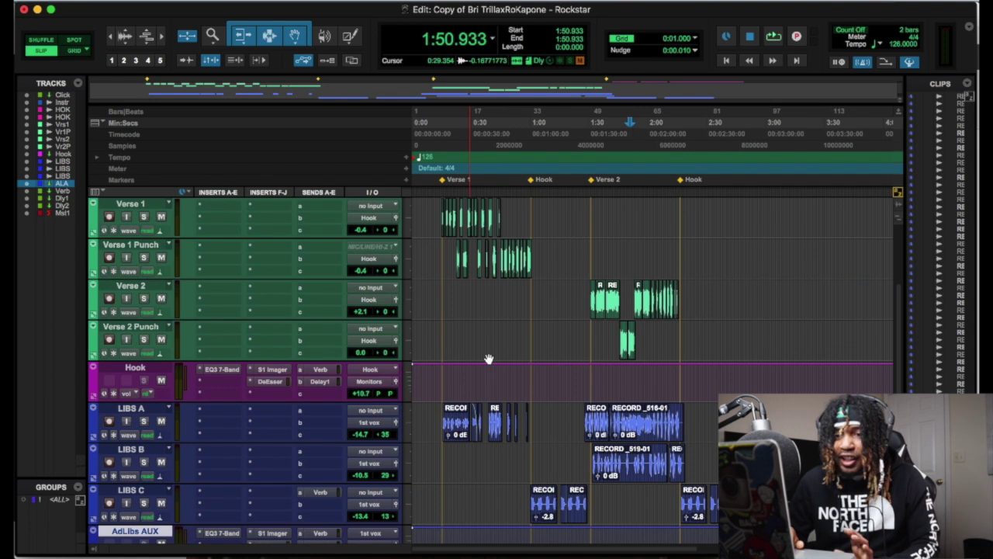
scroll(489, 359, up, 2)
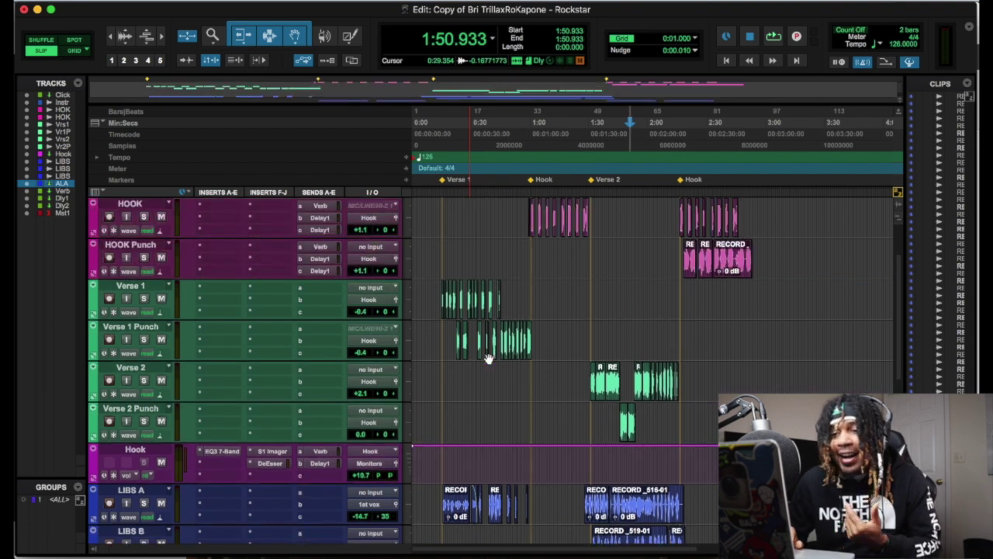
scroll(489, 358, up, 2)
scroll(489, 359, down, 2)
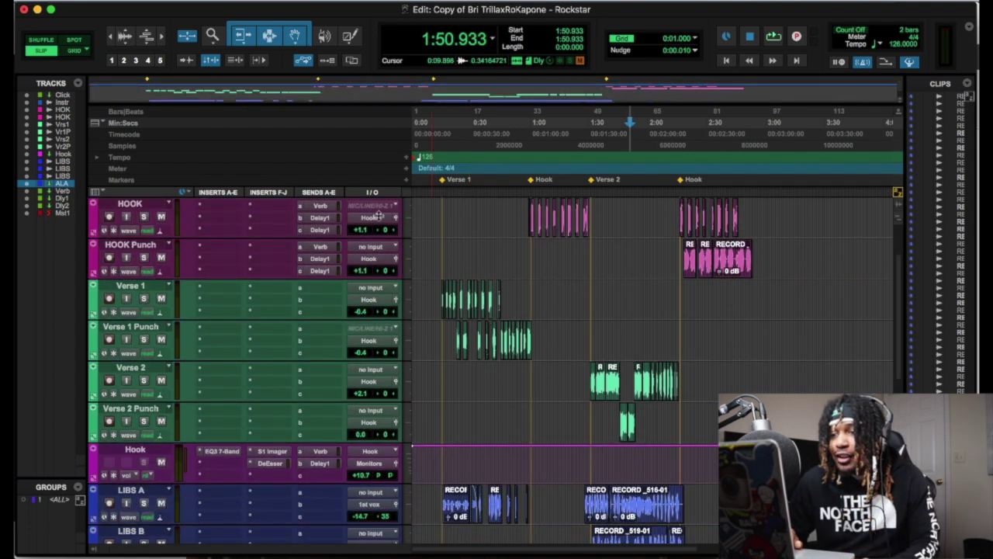
scroll(385, 459, down, 5)
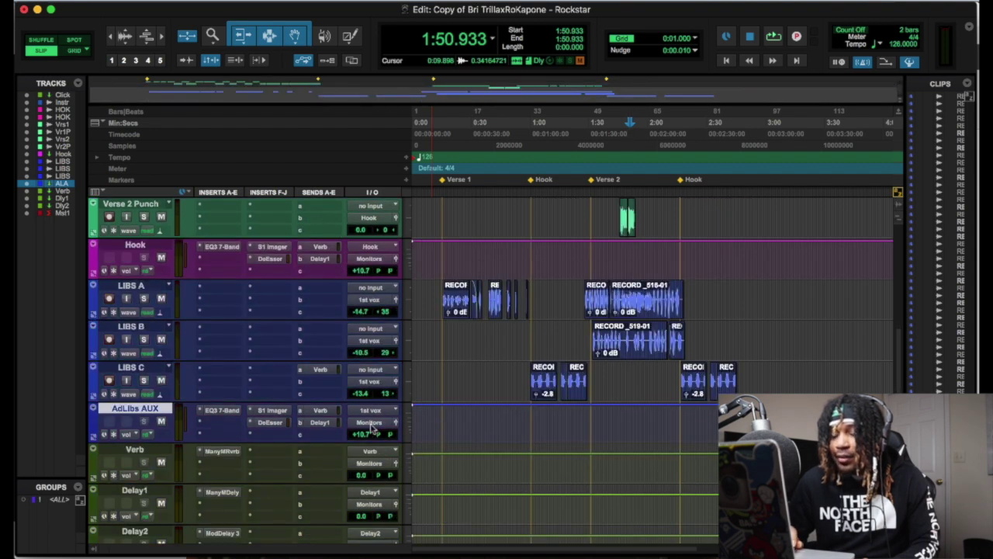
scroll(170, 460, down, 3)
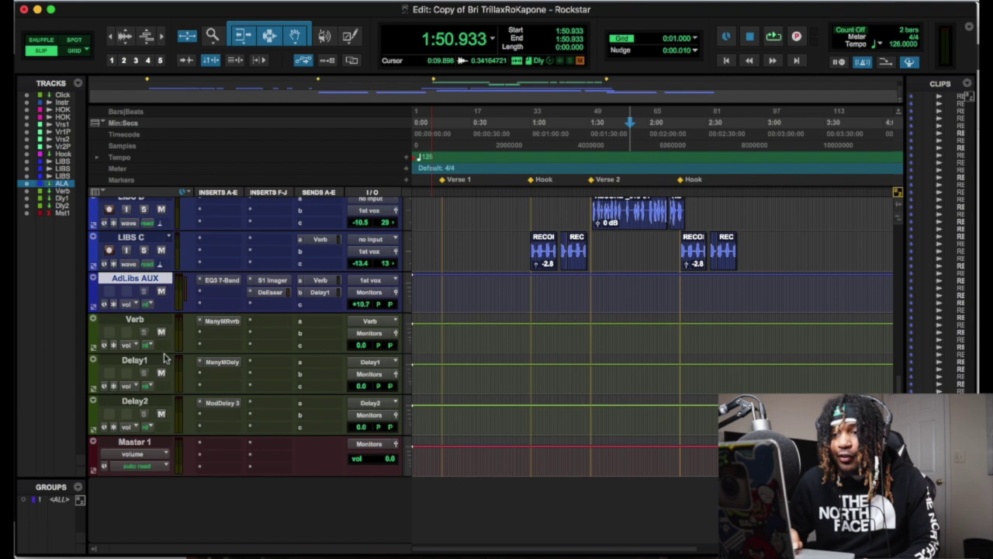
scroll(167, 381, up, 10)
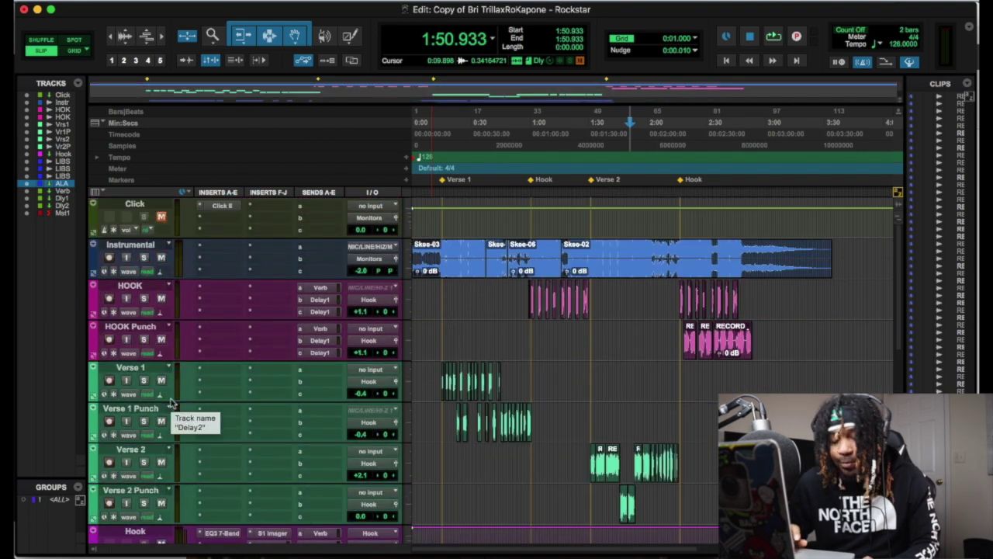
scroll(751, 353, down, 2)
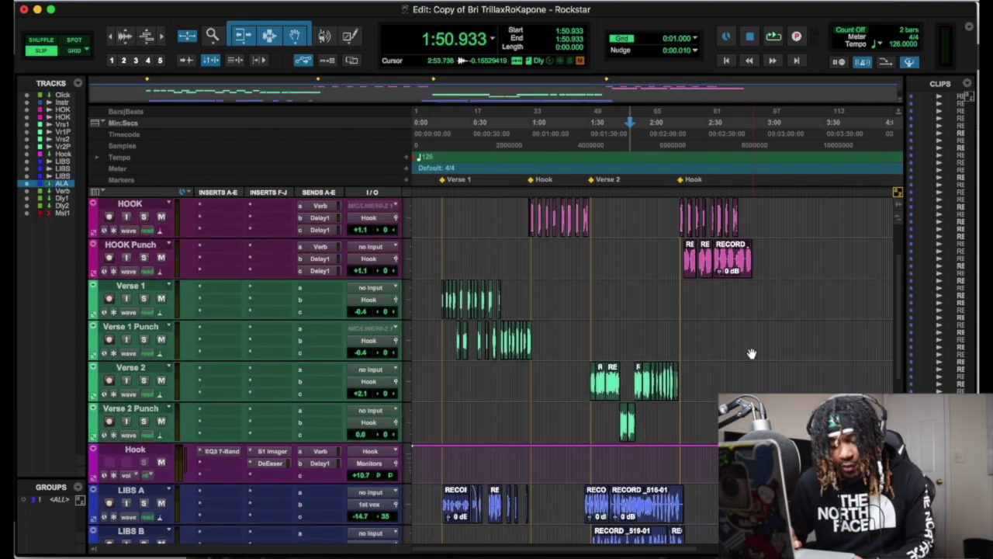
scroll(751, 354, up, 3)
scroll(751, 354, down, 3)
scroll(751, 354, up, 2)
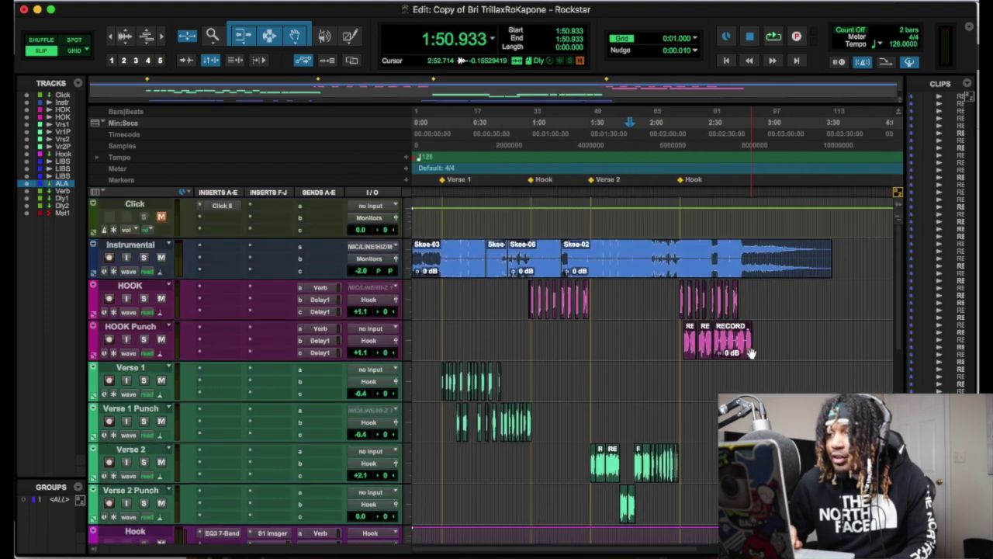
scroll(751, 354, up, 3)
scroll(590, 311, down, 4)
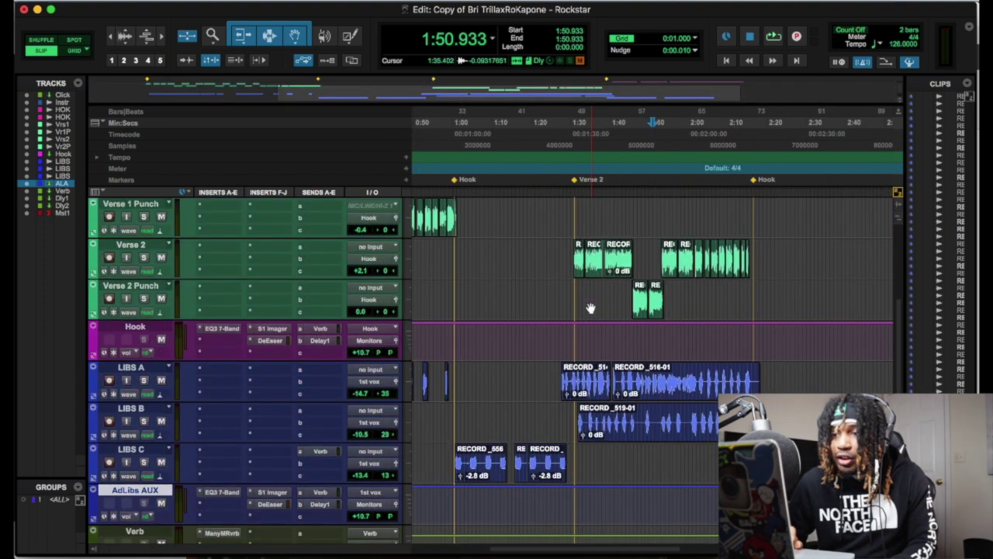
Increase the Hook aux track's height to reveal all its insert and send slots, including the Q10 insert
drag(235, 400, 230, 461)
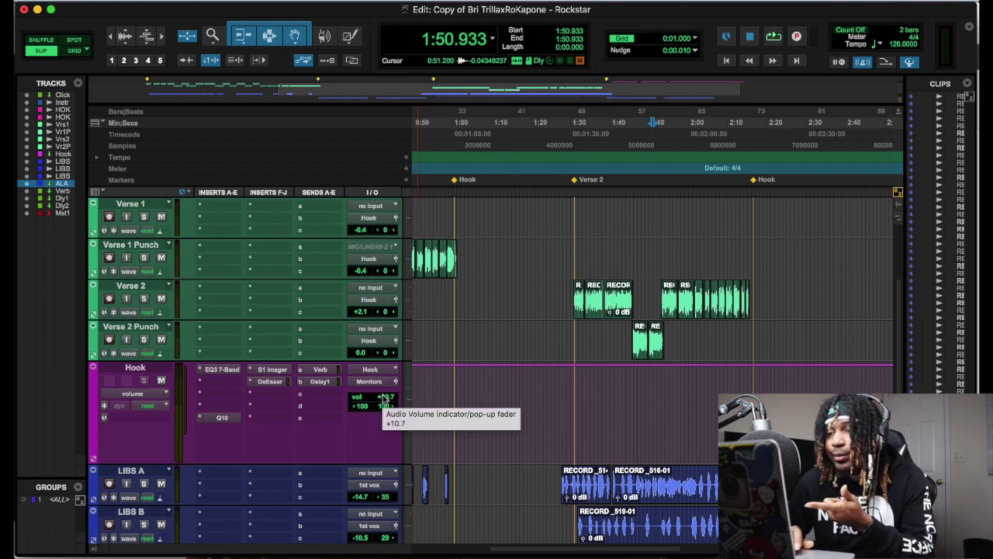
scroll(386, 398, up, 5)
scroll(386, 398, down, 8)
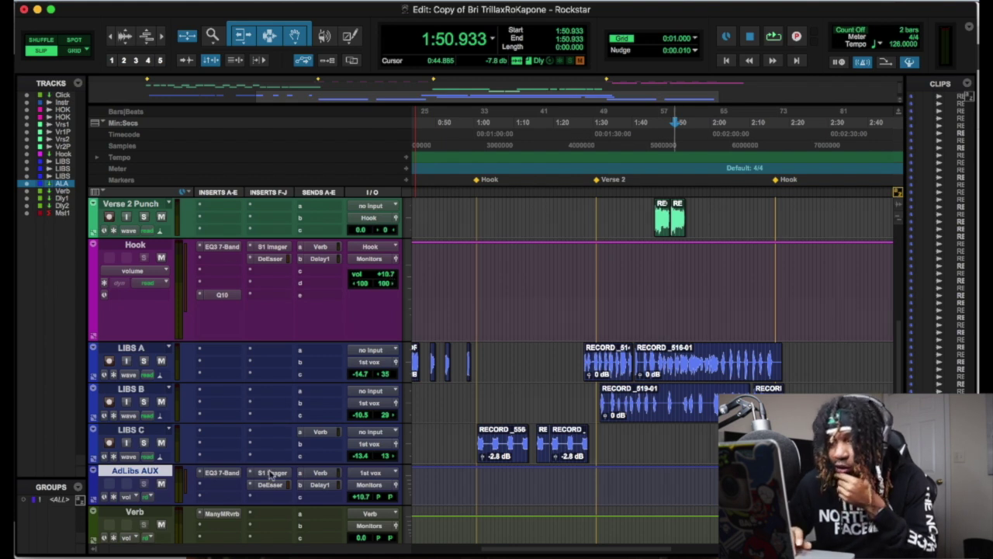
scroll(267, 474, down, 4)
scroll(268, 482, up, 7)
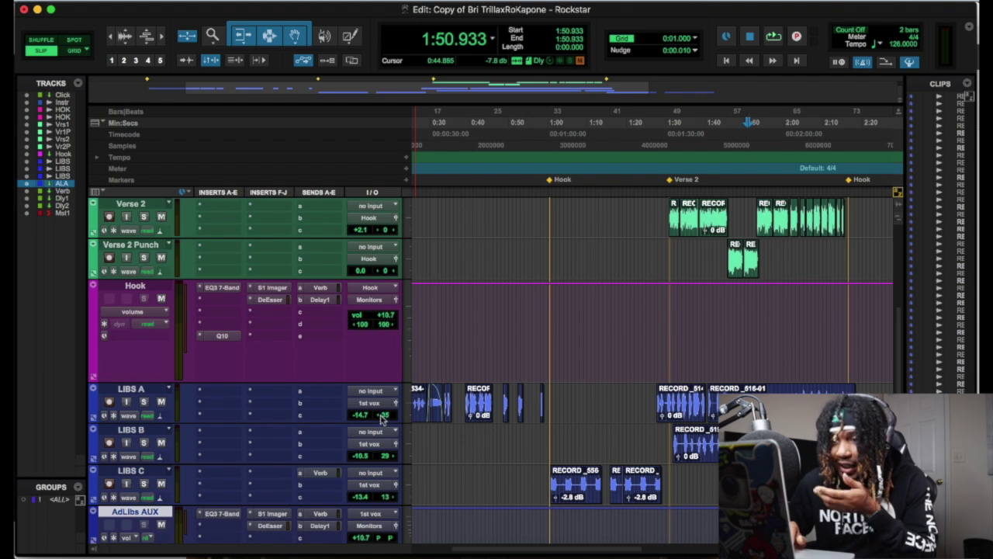
click(97, 192)
click(97, 218)
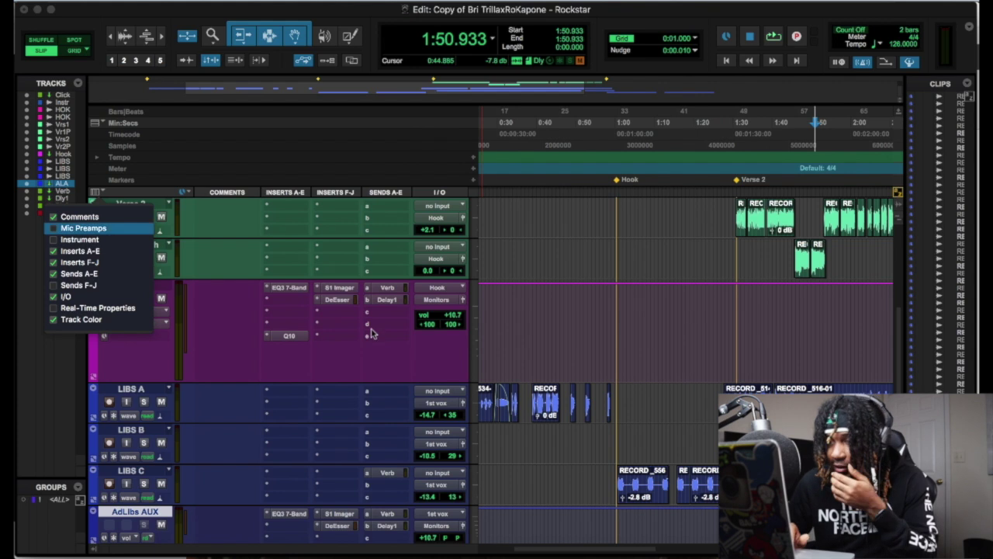
scroll(156, 268, down, 6)
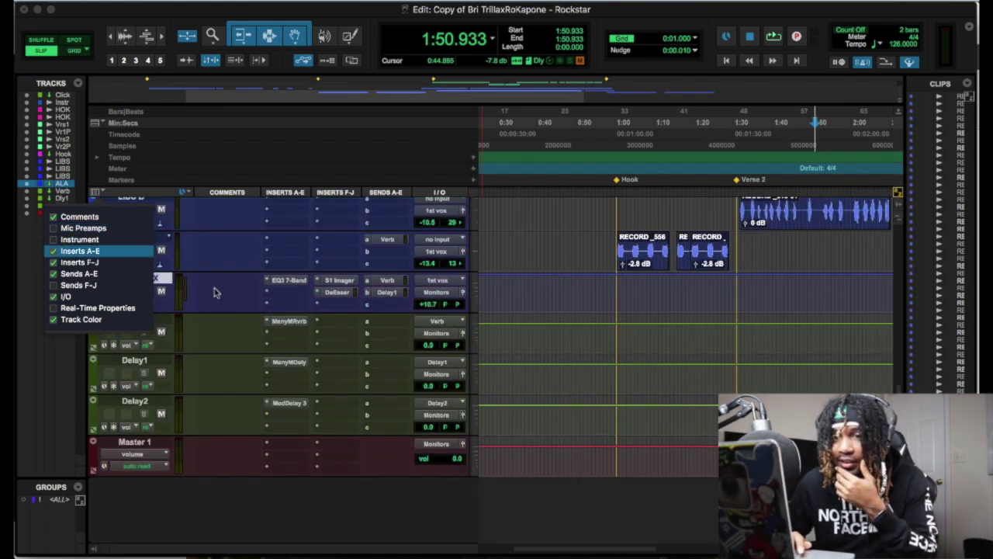
click(70, 217)
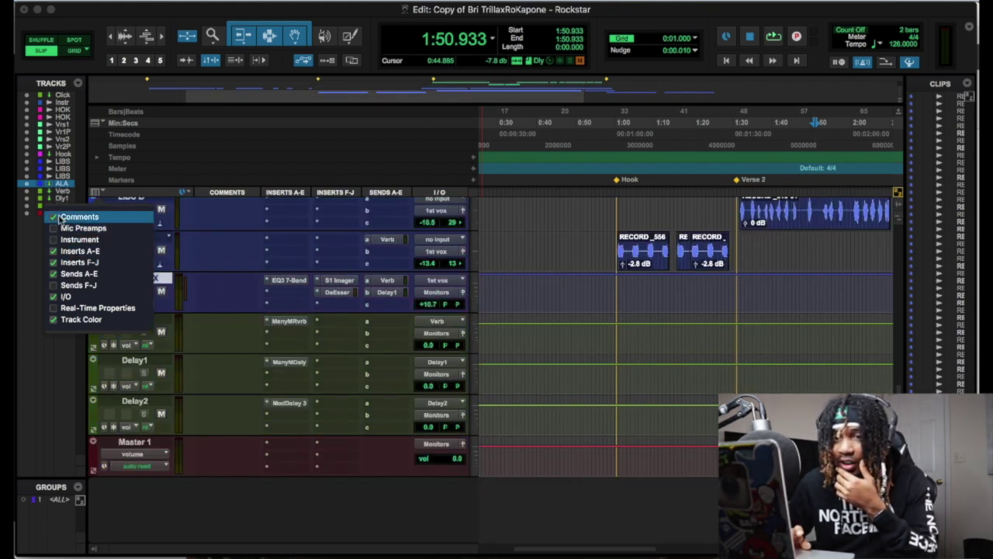
click(323, 257)
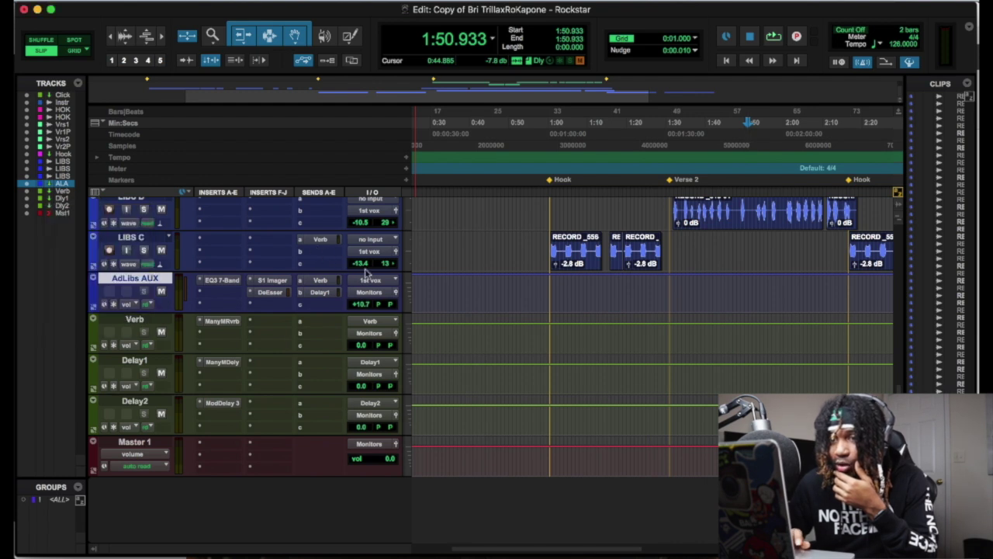
Examine the input and output routing, volume and pan settings across the ad-lib, hook and verse tracks
scroll(363, 268, up, 1)
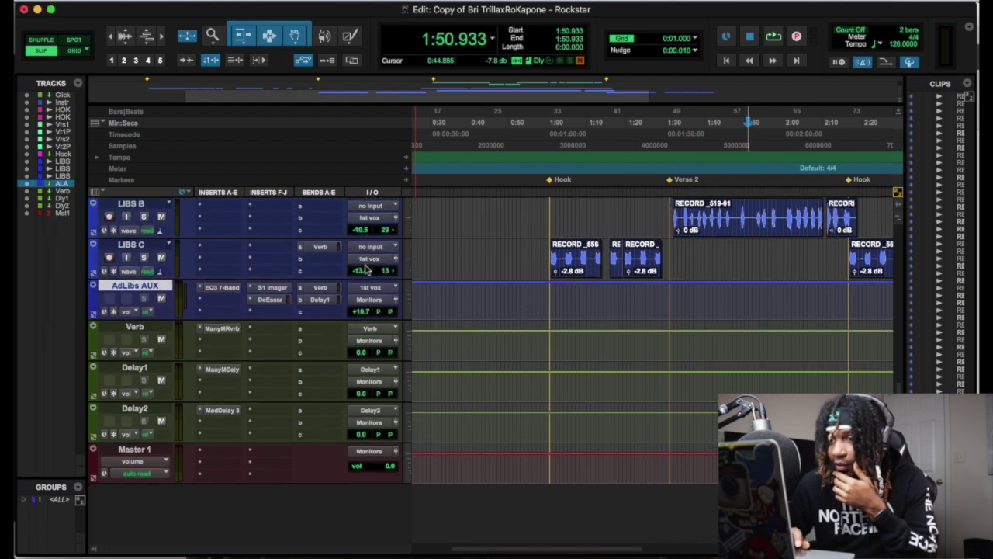
scroll(367, 270, up, 2)
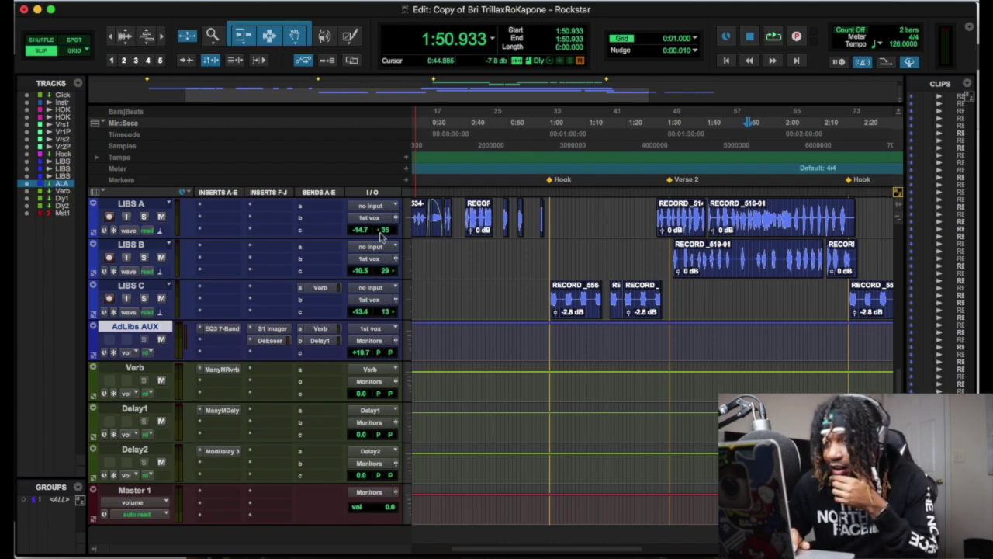
scroll(355, 231, up, 2)
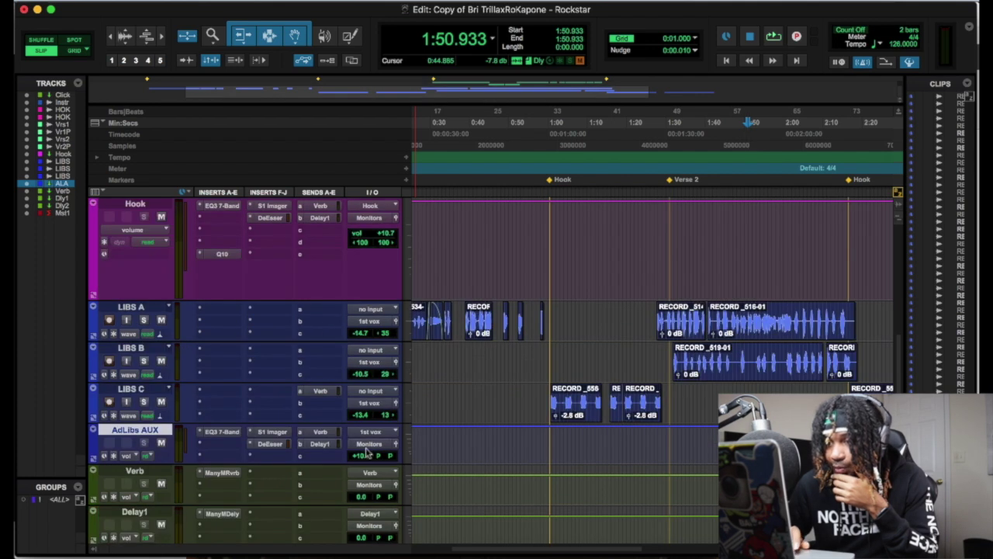
scroll(373, 376, up, 2)
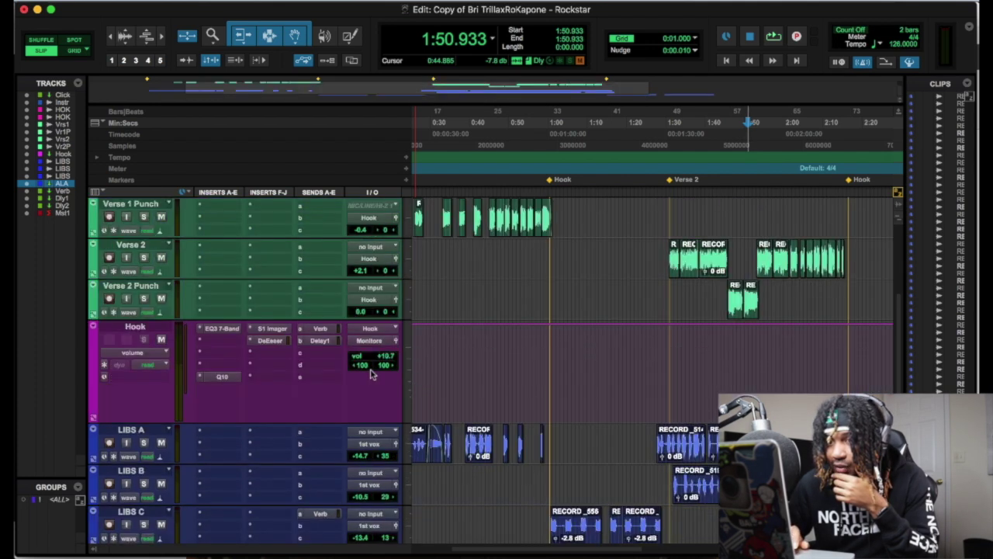
scroll(387, 357, up, 2)
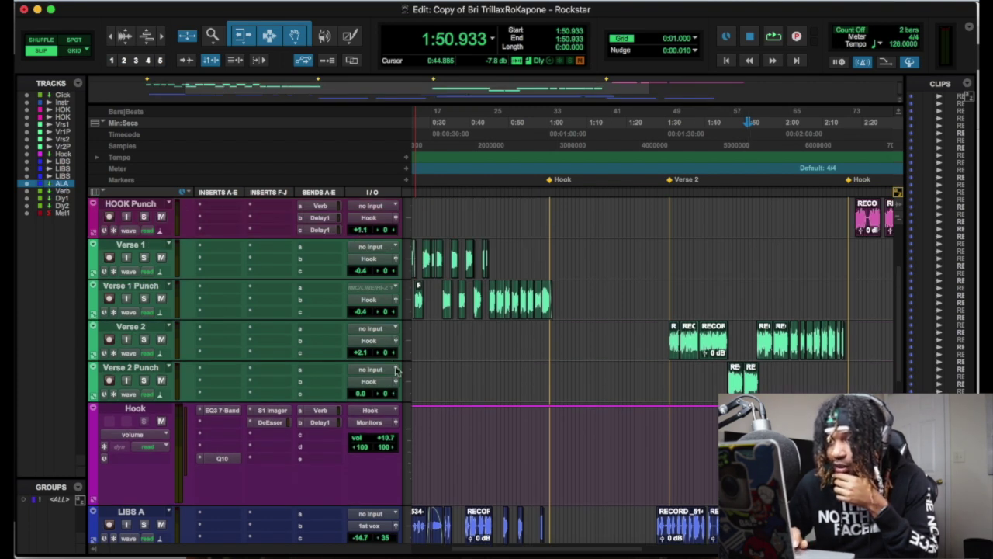
scroll(399, 357, up, 2)
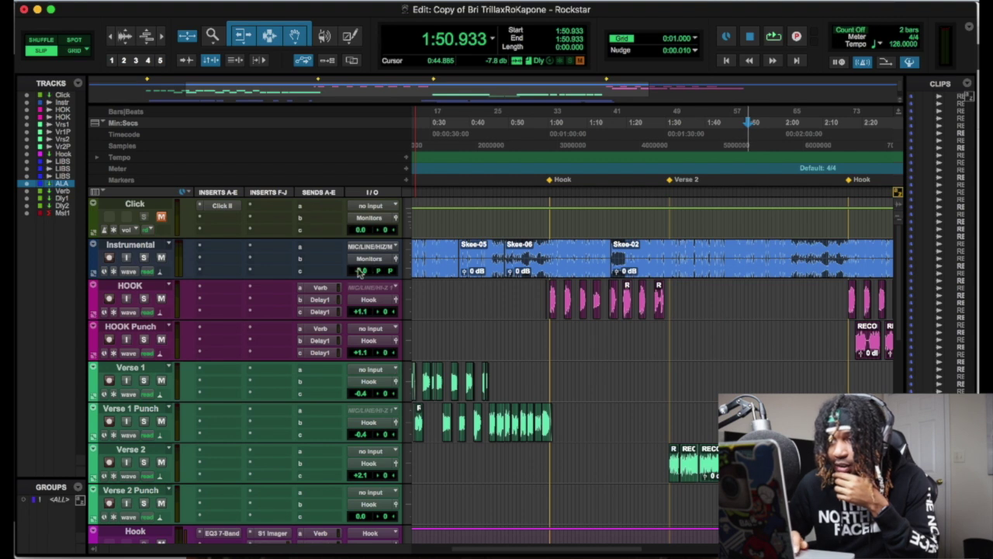
scroll(371, 333, down, 3)
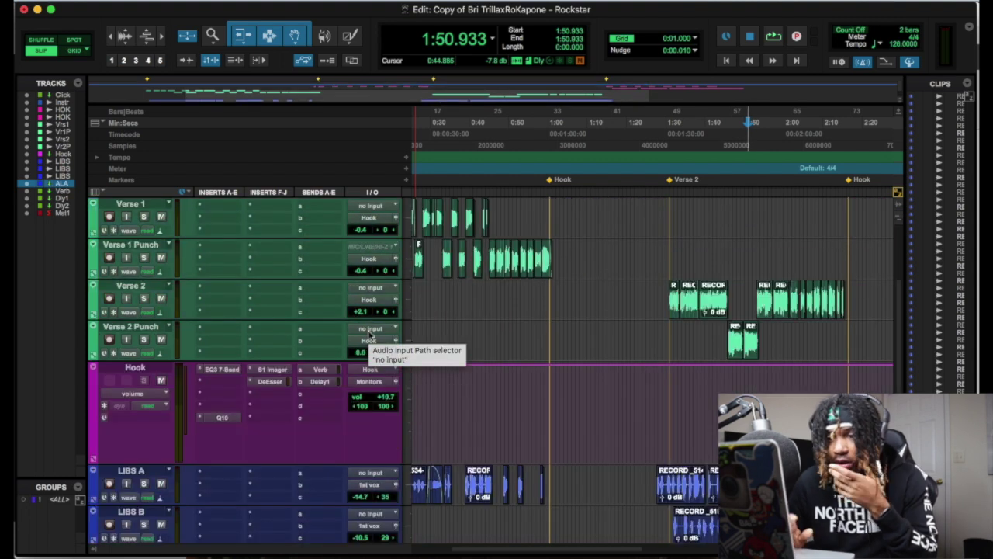
scroll(370, 333, down, 5)
scroll(371, 334, up, 3)
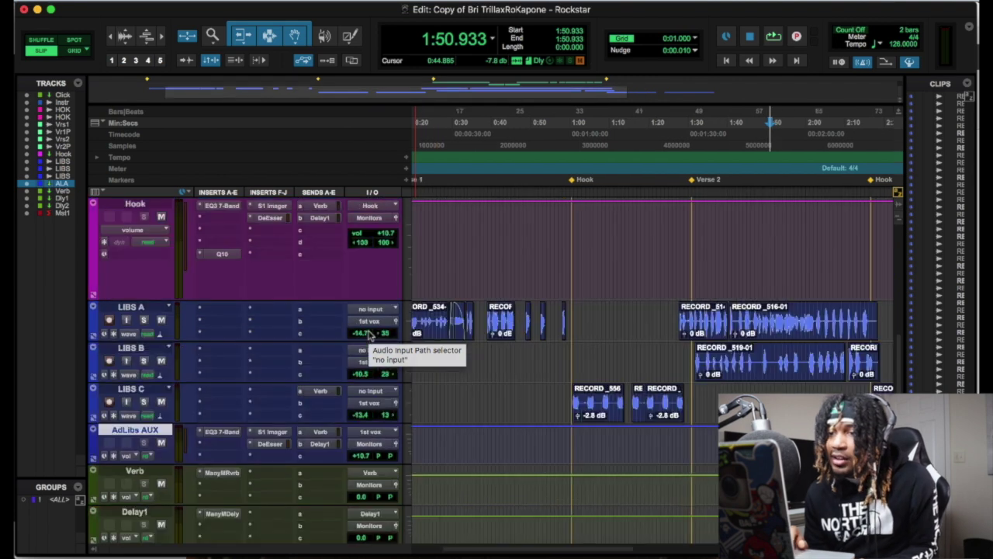
Open the EQ3 7-Band and Q10 inserts on the Hook aux track to compare their EQ settings
click(222, 287)
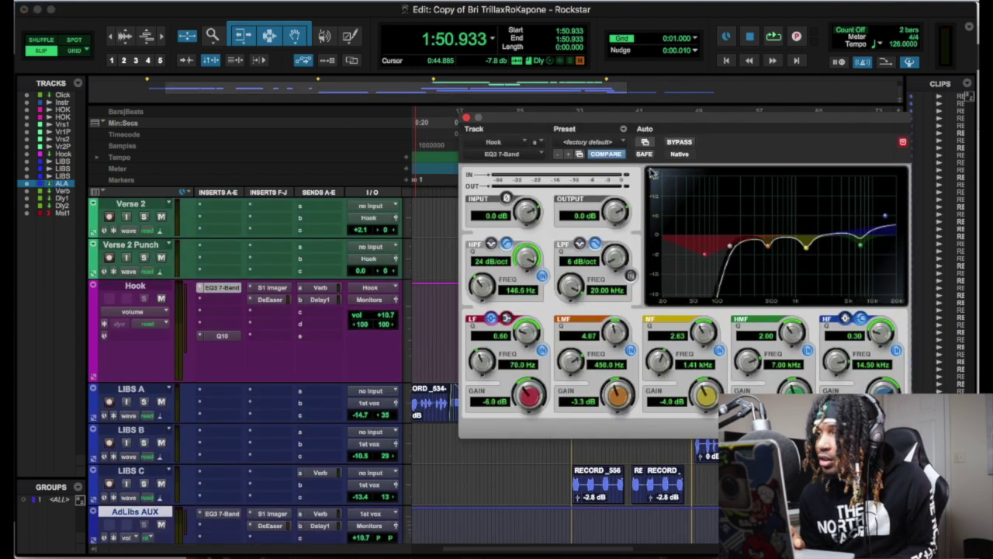
drag(650, 122, 298, 64)
drag(419, 54, 354, 0)
click(221, 335)
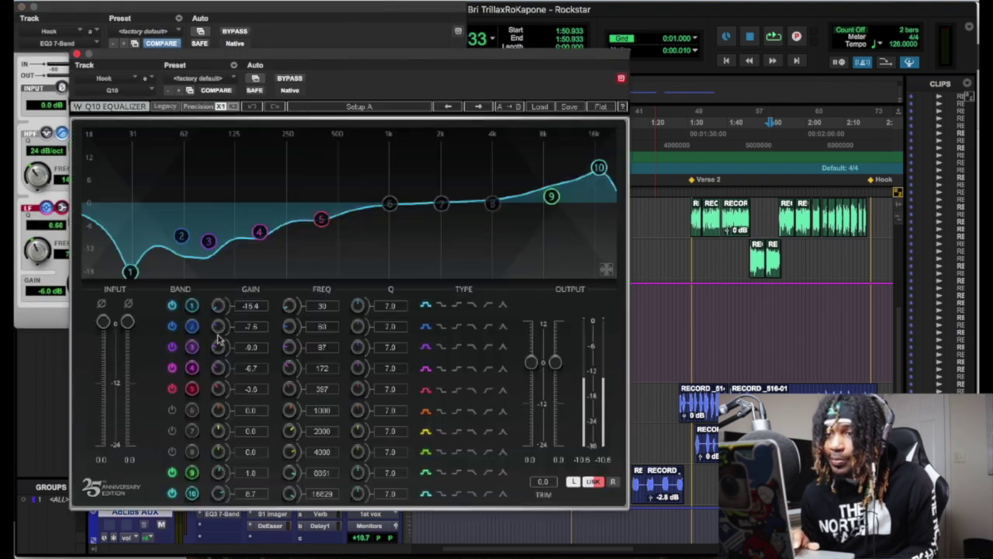
Arrange the Hook aux track's EQ3 7-Band and Q10 windows side by side, compare their curves, and close both
drag(326, 63, 680, 102)
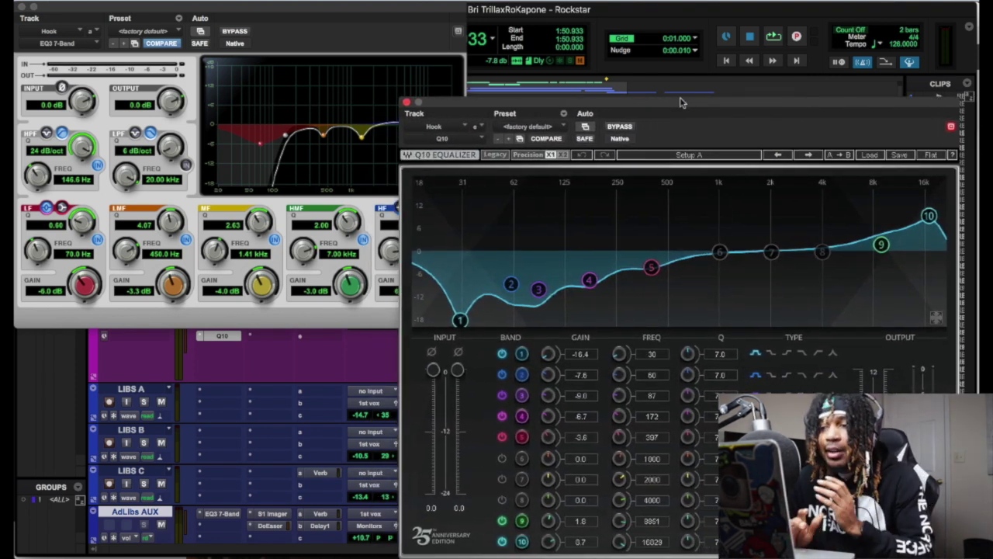
click(239, 14)
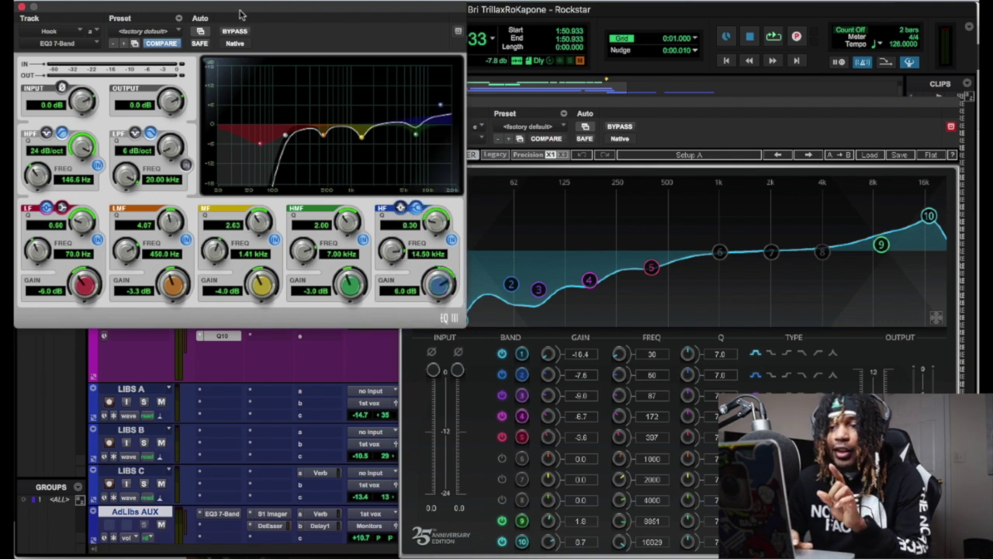
drag(262, 25, 425, 71)
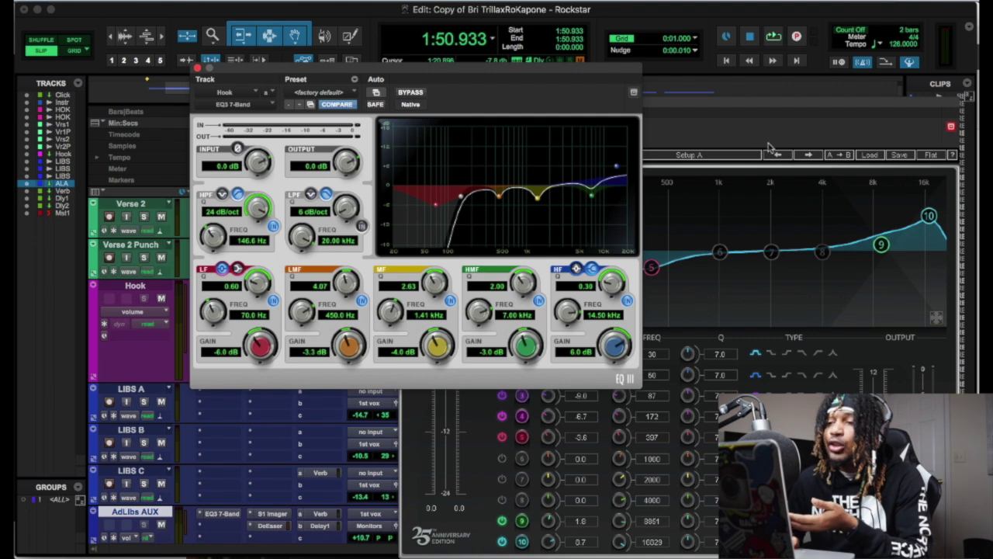
drag(542, 78, 476, 61)
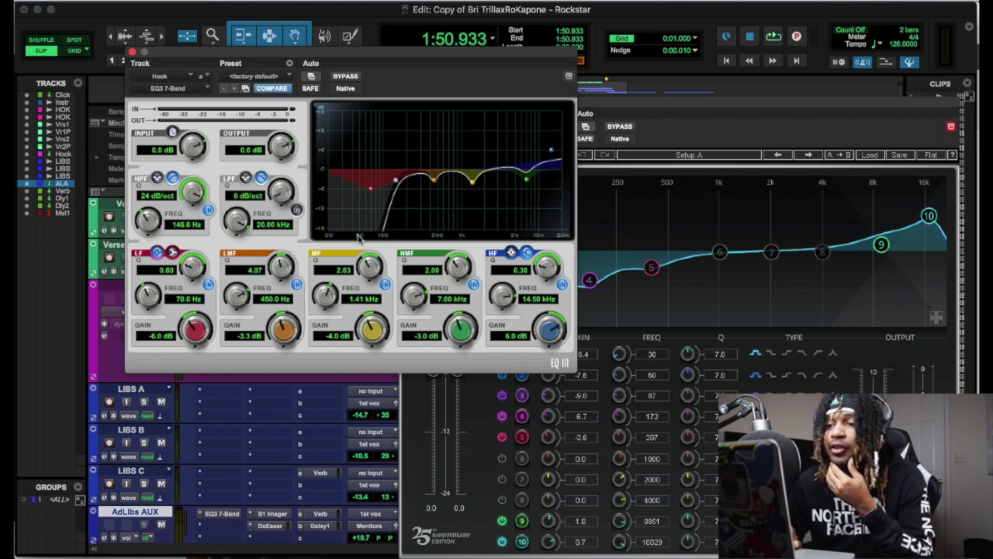
drag(384, 56, 272, 35)
click(588, 104)
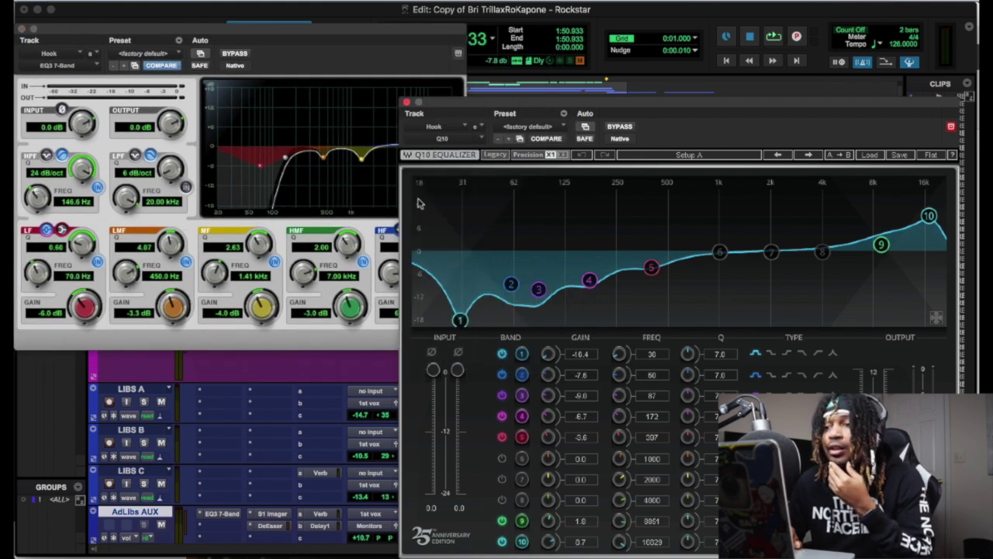
key(ctrl+alt+super+w)
Inspect the DeEsser and S1 Imager settings on the AdLibs AUX track, closing each plug-in after viewing
scroll(275, 299, down, 5)
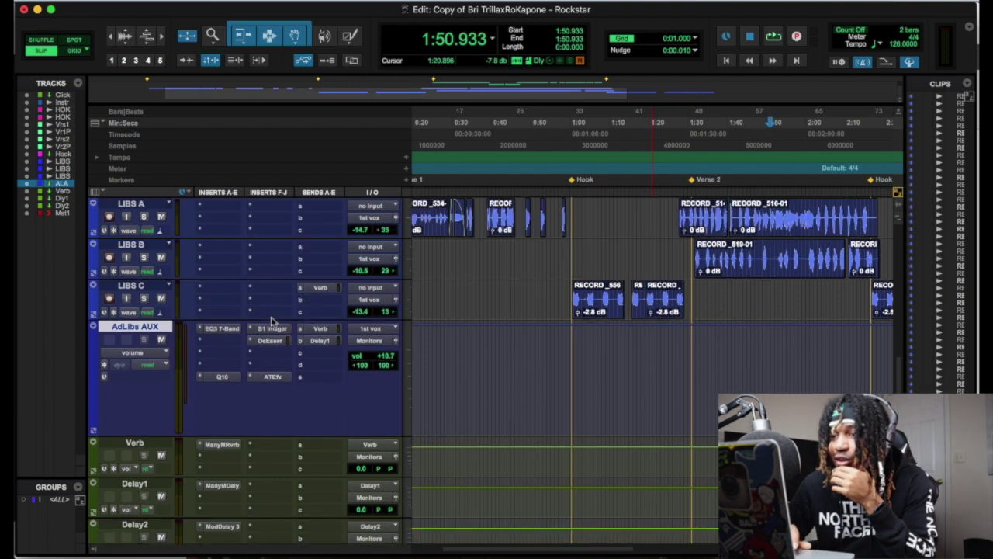
scroll(274, 314, up, 4)
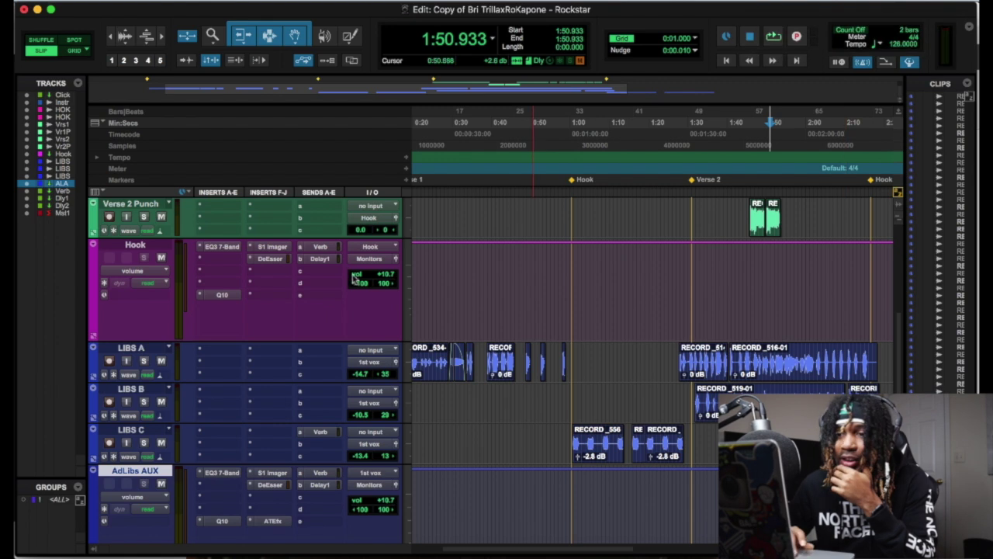
scroll(332, 371, down, 5)
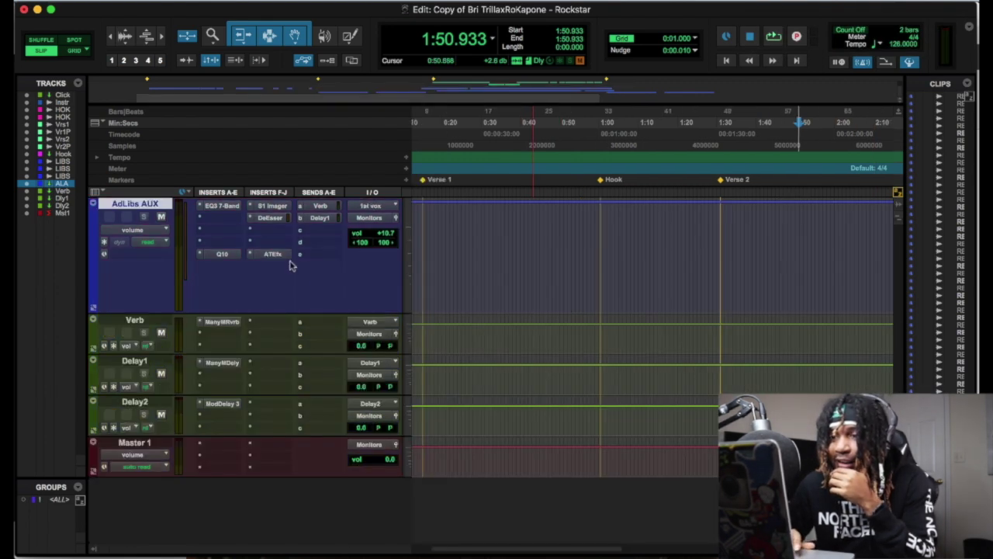
click(272, 219)
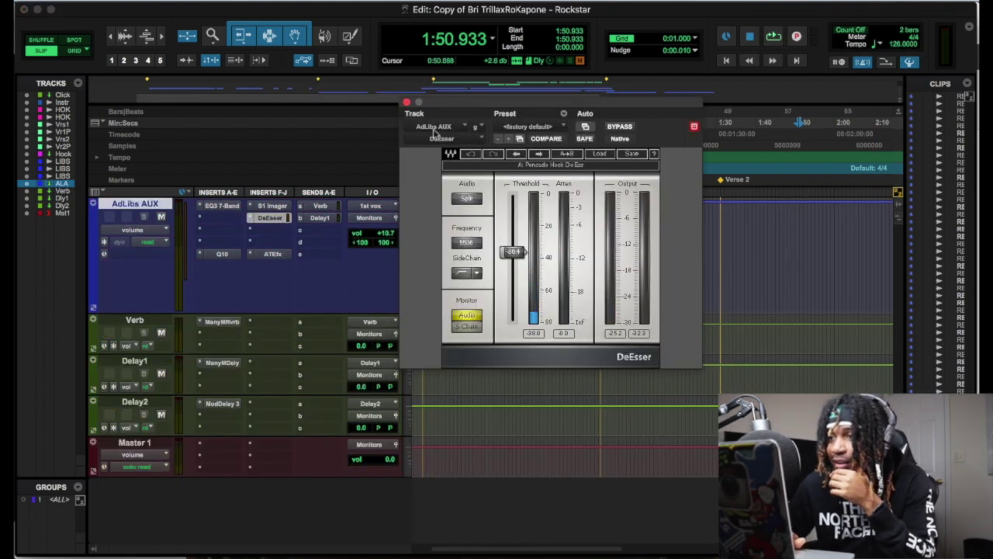
click(407, 102)
click(273, 206)
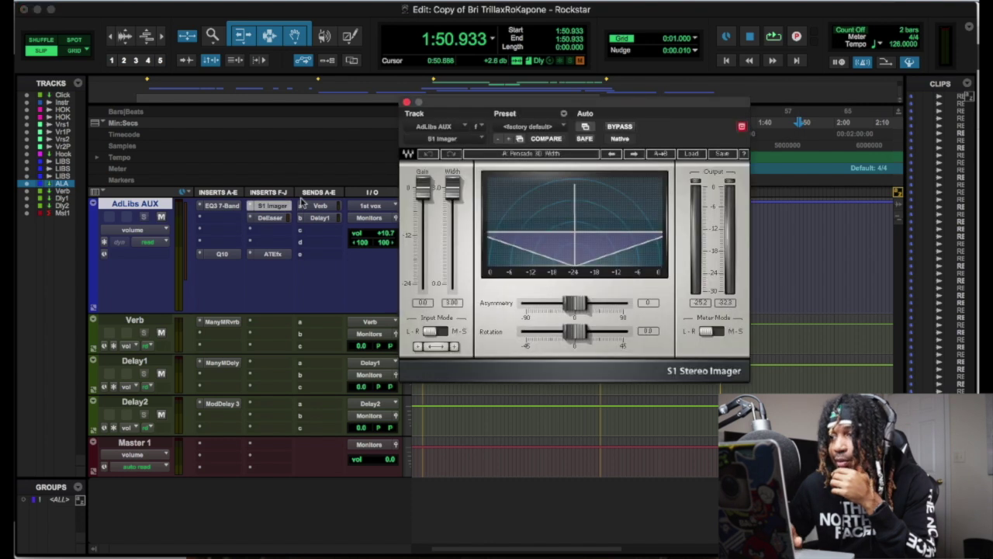
click(407, 101)
Compare the Q10 and EQ3 7-Band settings on the AdLibs AUX track side by side and close both plug-ins
click(221, 255)
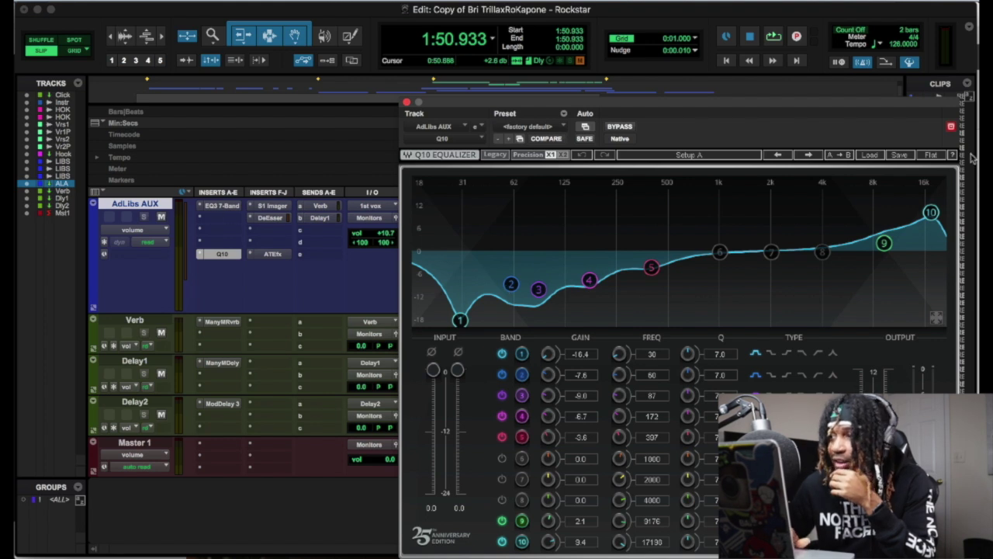
click(222, 206)
drag(673, 109, 332, 94)
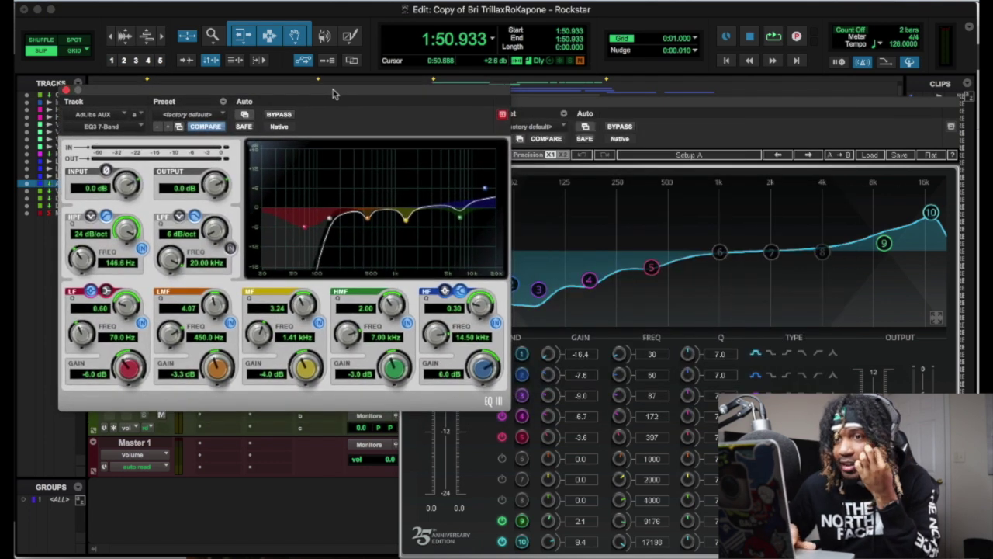
click(67, 92)
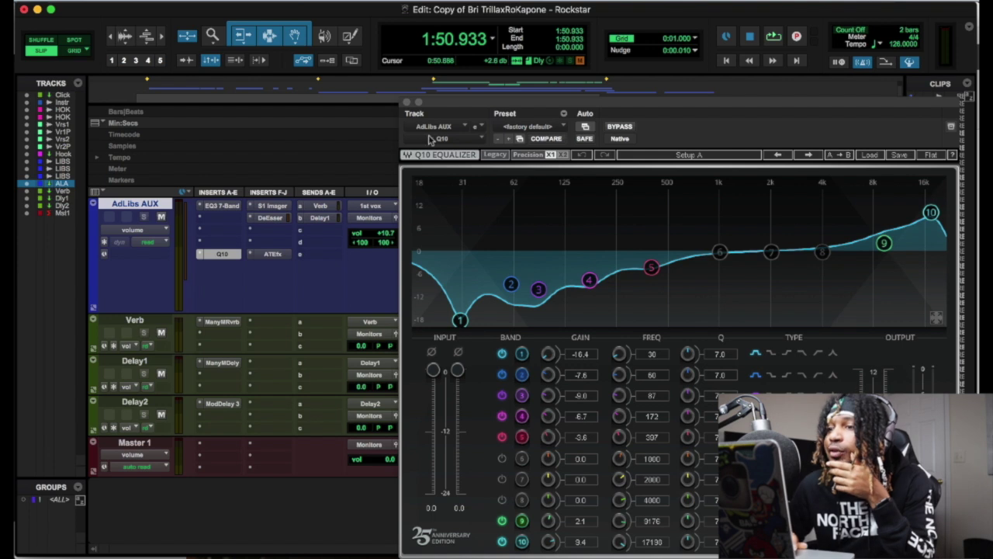
click(405, 102)
Route the Verse 1 and Verse 1 Punch outputs to a new stereo aux input track named VERSE 1 AUX
scroll(470, 306, up, 15)
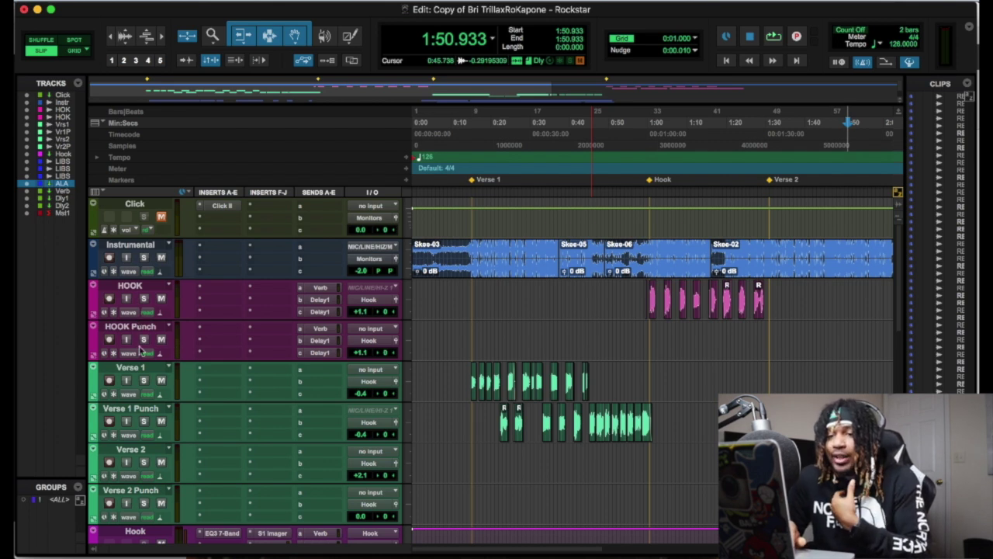
click(124, 368)
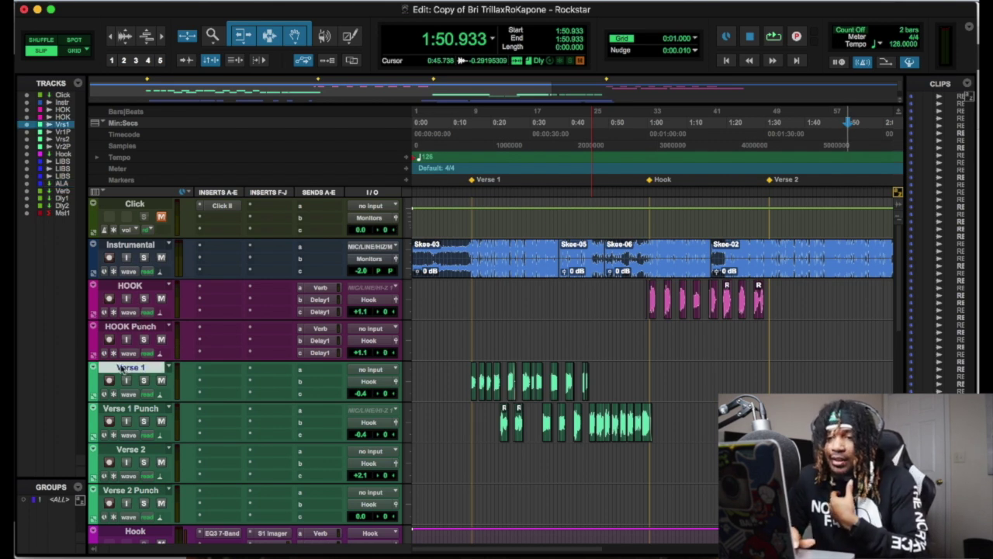
shift+click(130, 409)
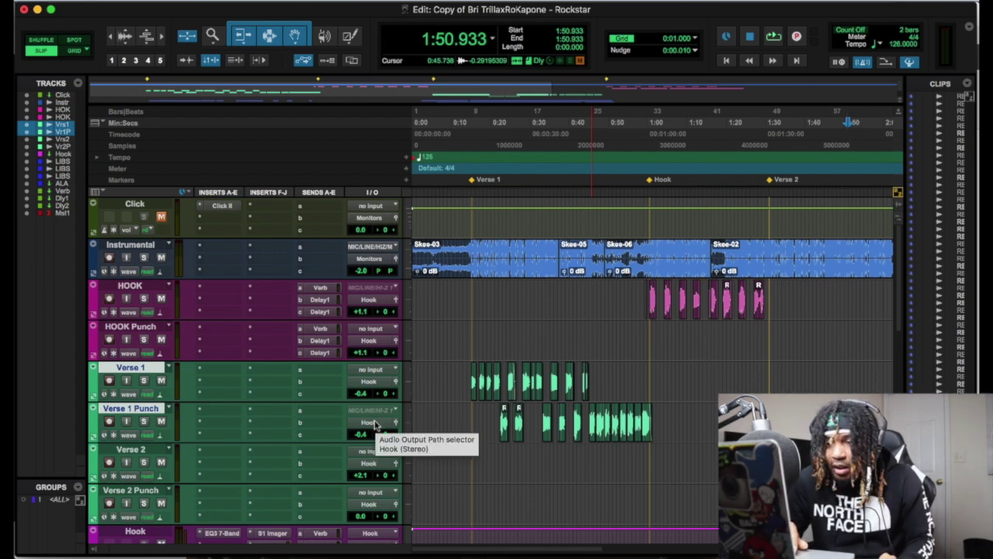
click(376, 423)
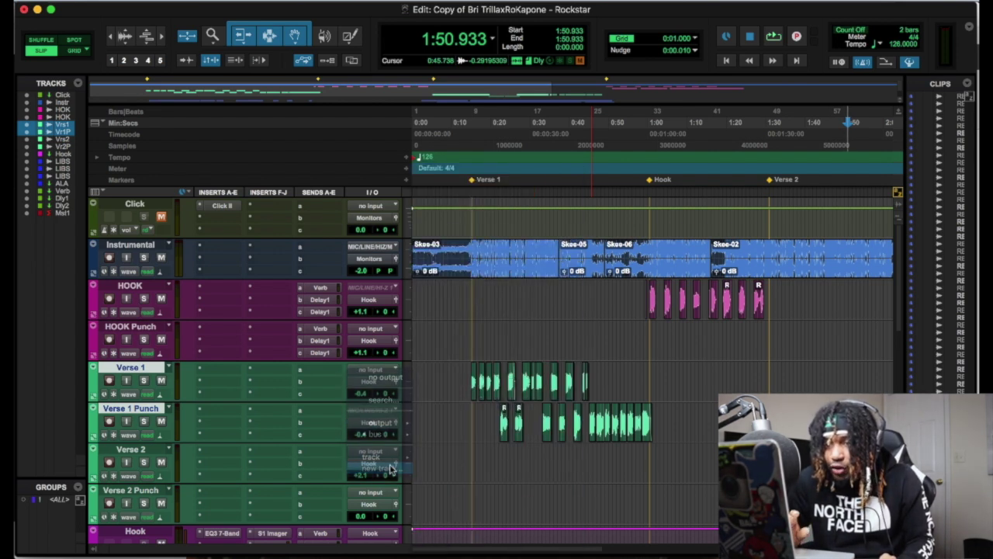
click(390, 469)
text(VERSE 1 A)
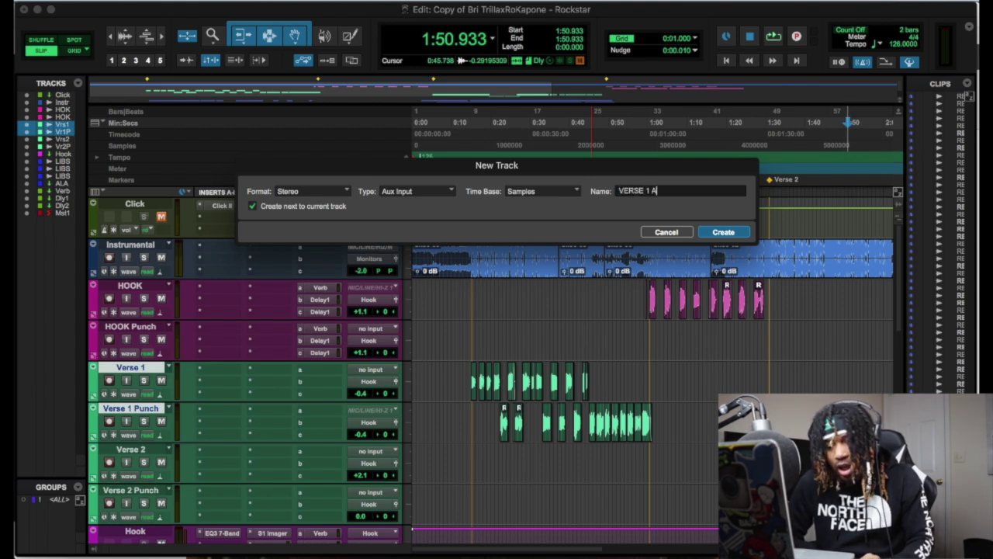
key(Return)
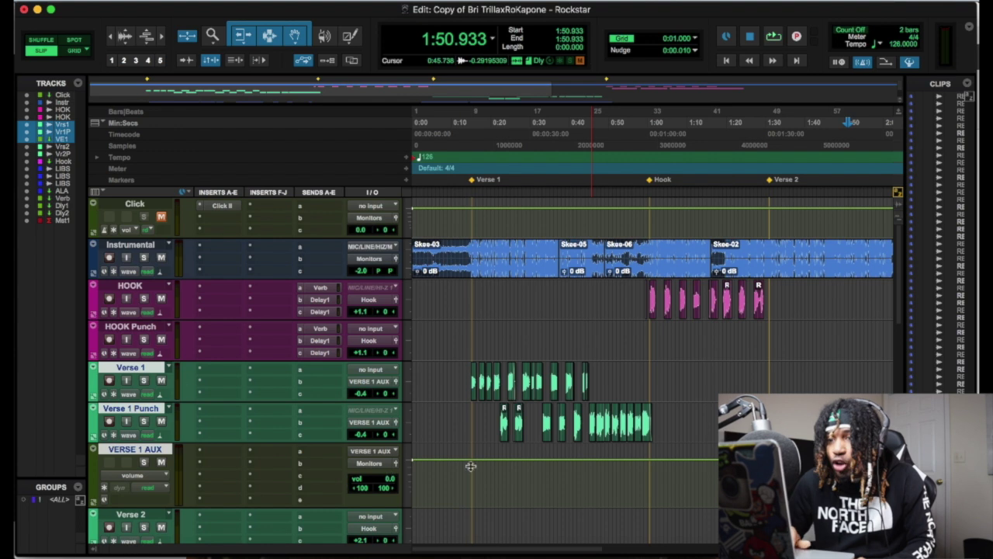
Select only the VERSE 1 AUX track and route its output to the Hook aux track
click(142, 407)
click(147, 450)
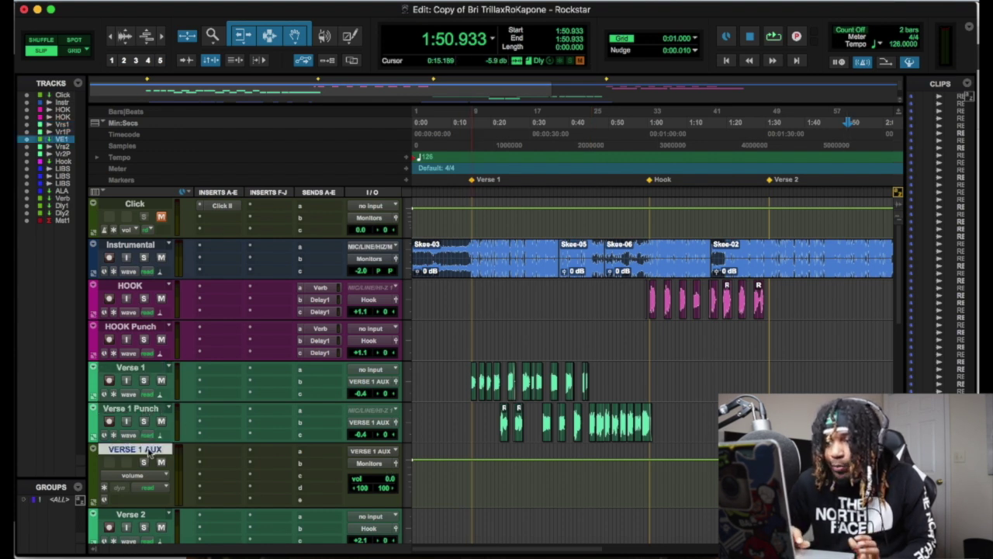
click(137, 366)
click(135, 448)
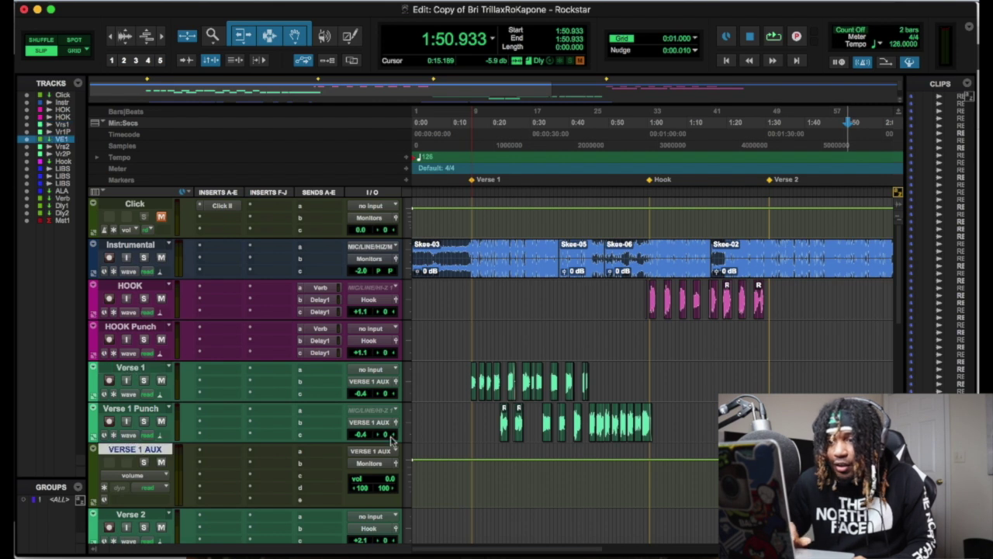
scroll(392, 443, down, 3)
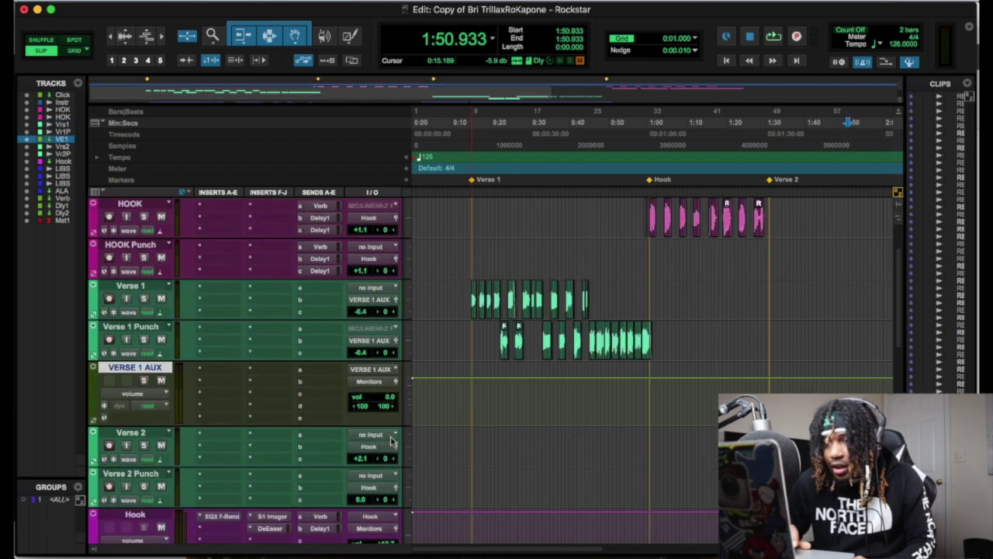
click(370, 381)
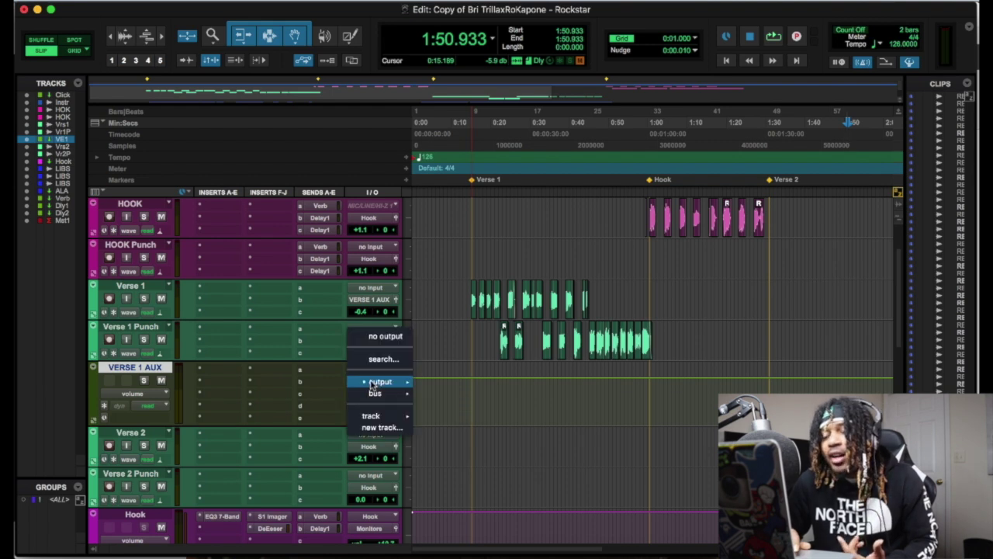
mouse_move(374, 383)
mouse_move(377, 421)
click(441, 431)
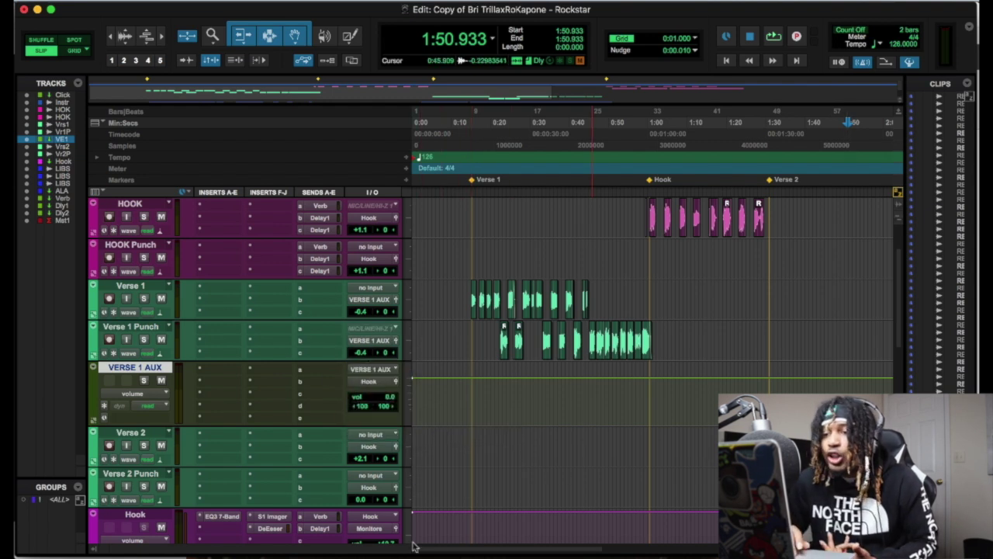
Select the Verse 2 and Verse 2 Punch tracks together
click(160, 516)
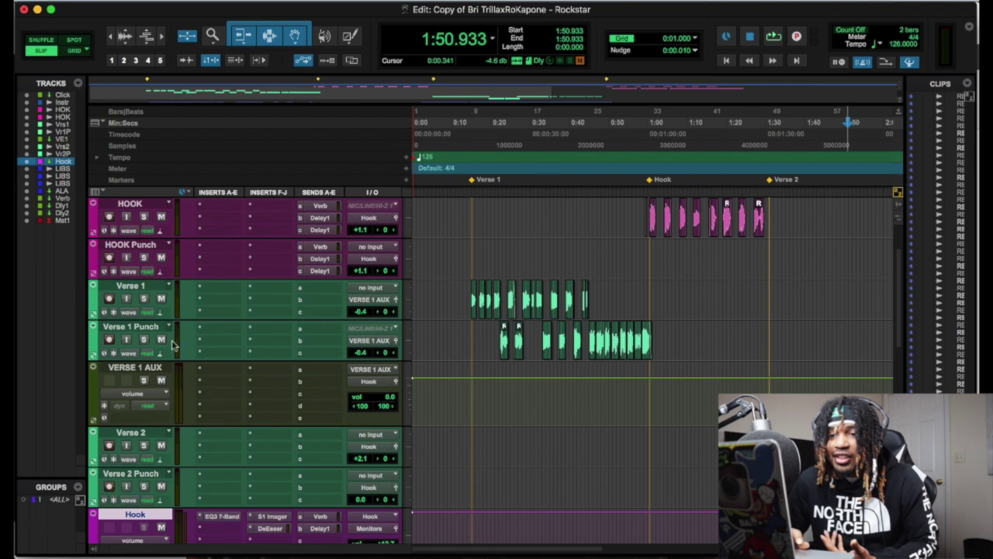
click(154, 368)
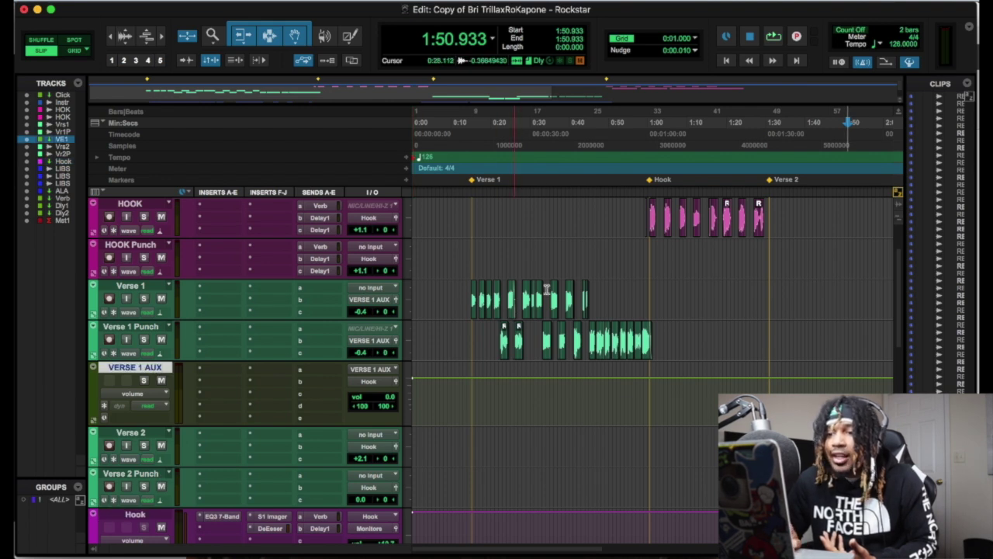
click(141, 434)
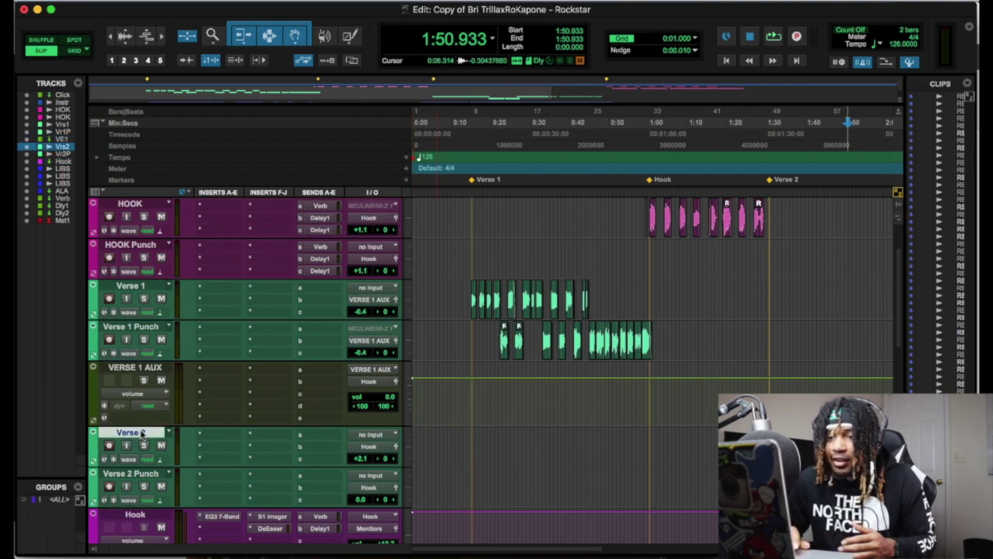
shift+click(143, 473)
click(376, 489)
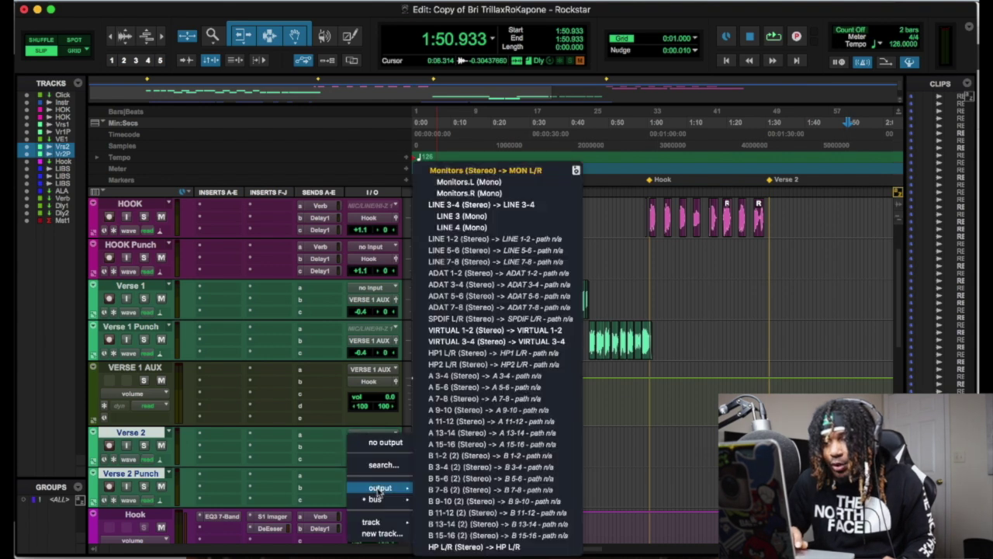
click(380, 534)
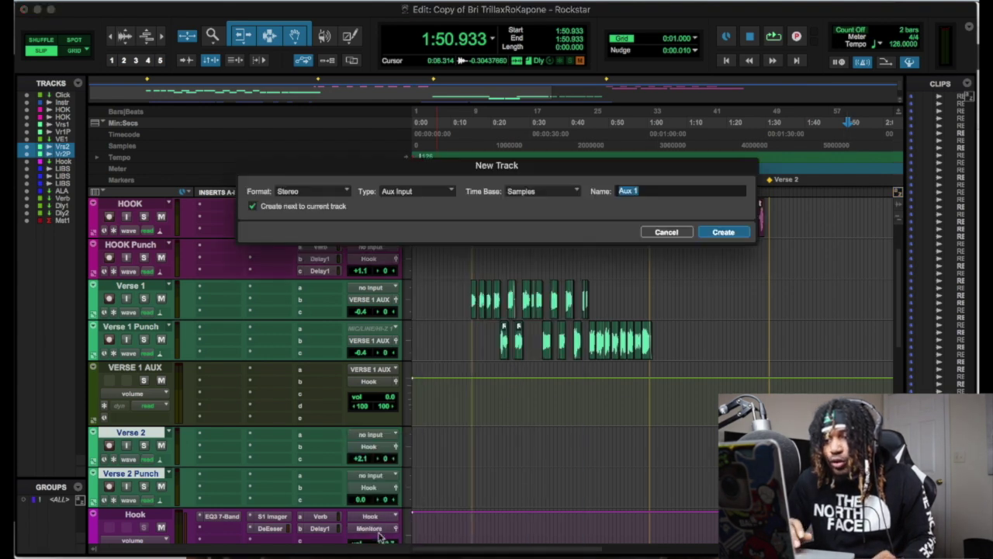
click(677, 231)
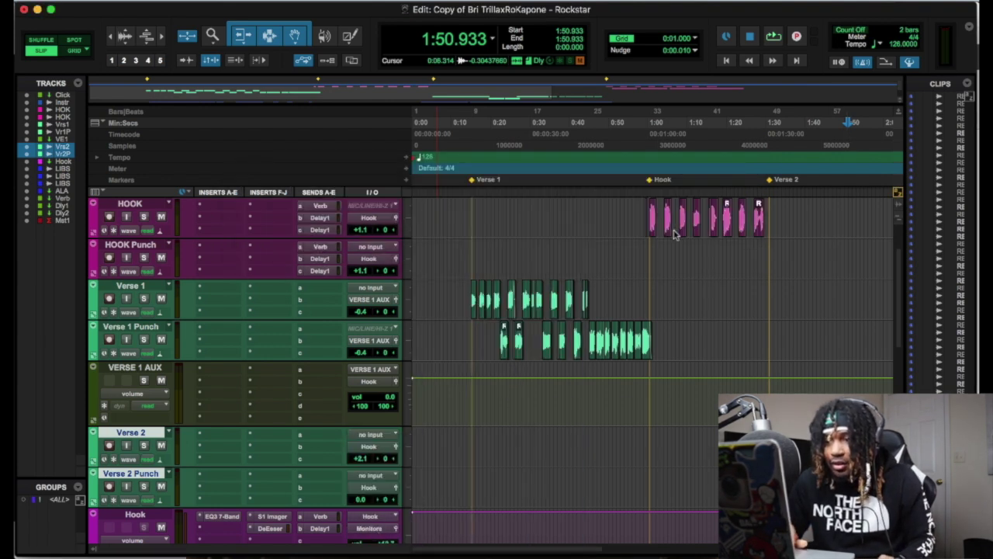
Route the selected verse tracks' outputs to a new stereo aux input track named Verse 2 AUX
click(367, 488)
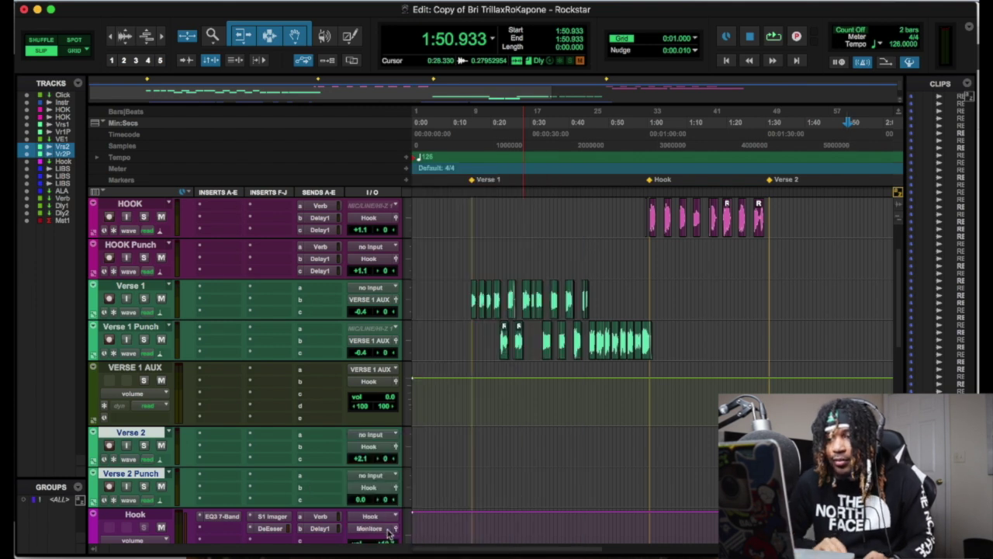
click(384, 533)
text(Ver)
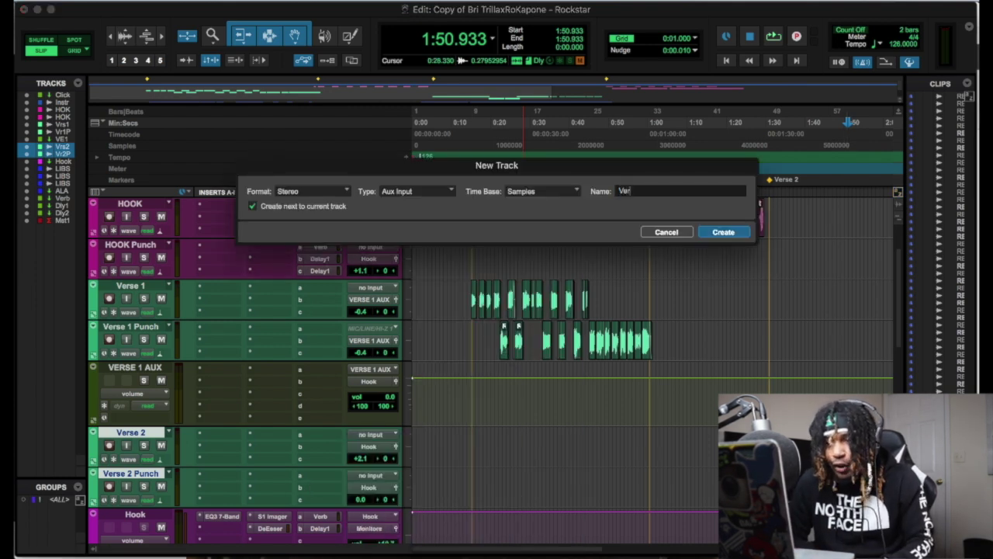
text(se 2 AUX)
key(Return)
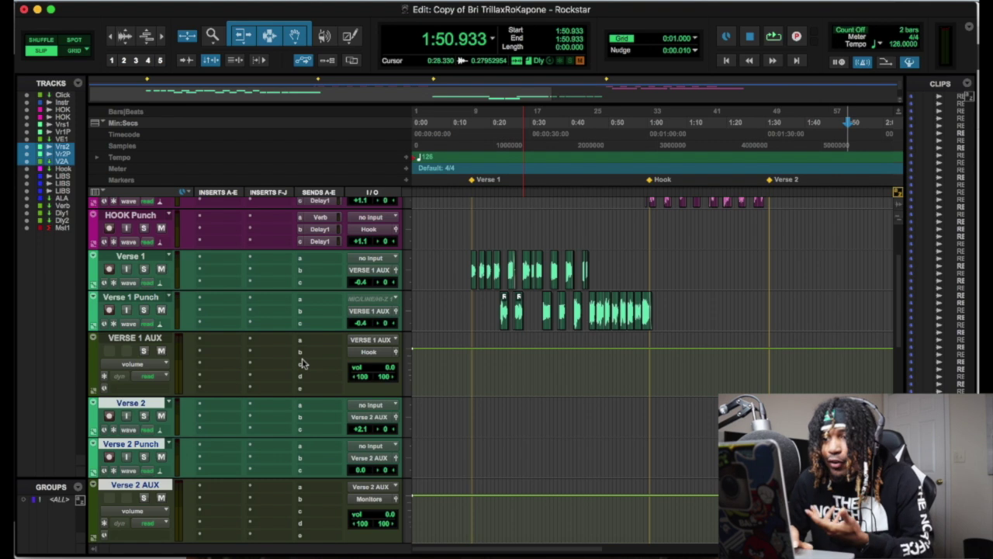
Route the Verse 2 AUX track's output to the Hook aux track
scroll(305, 364, down, 2)
click(376, 434)
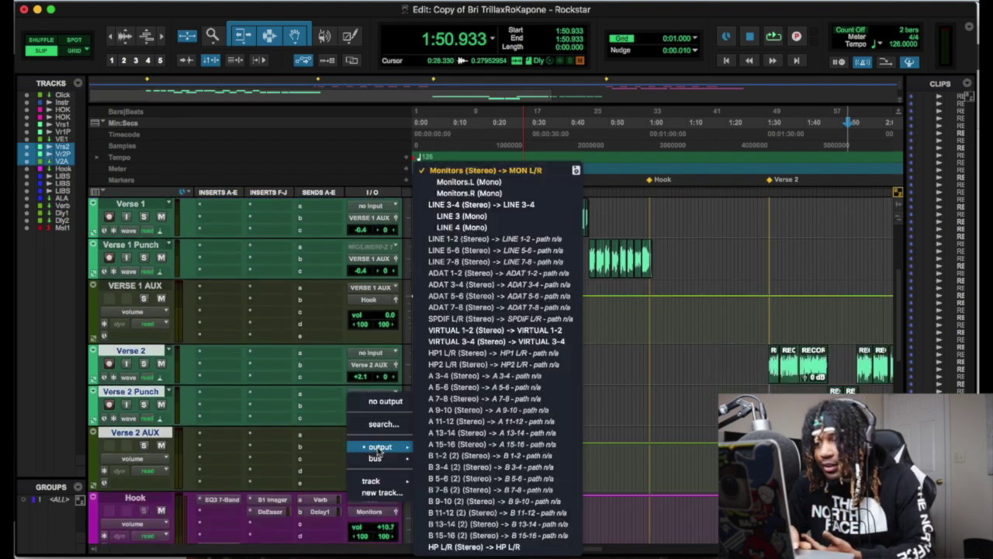
mouse_move(371, 480)
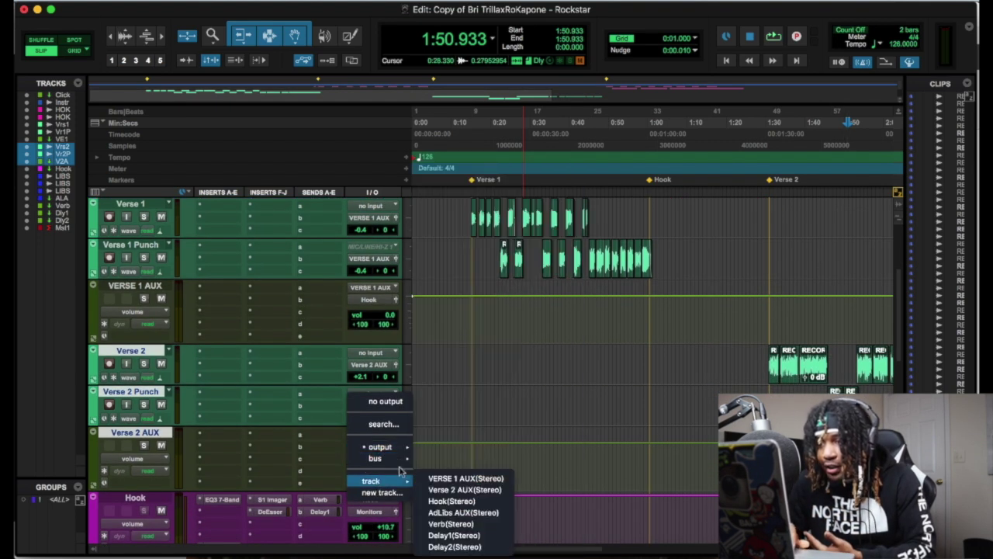
click(439, 502)
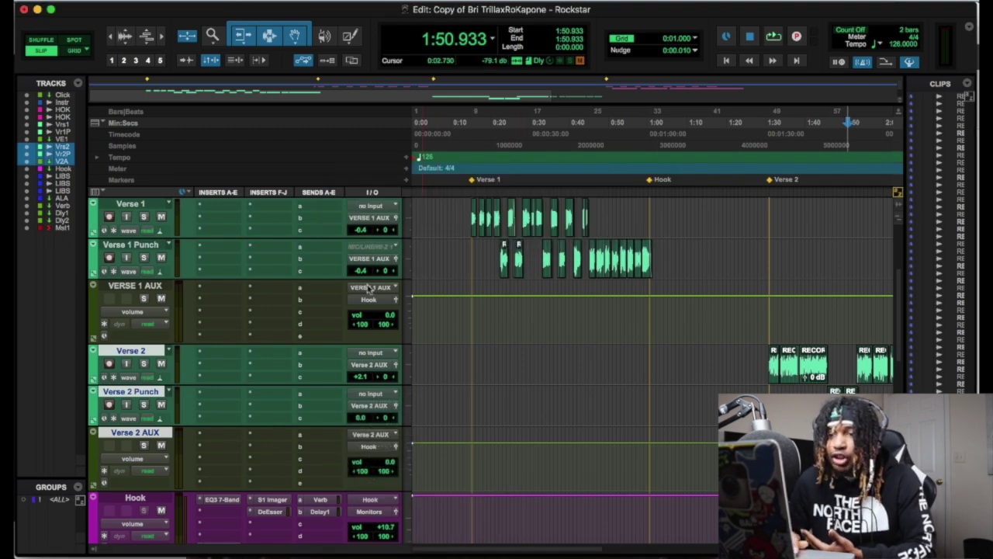
Move the VERSE 1 AUX track below Verse 2 Punch, directly above Verse 2 AUX
click(137, 498)
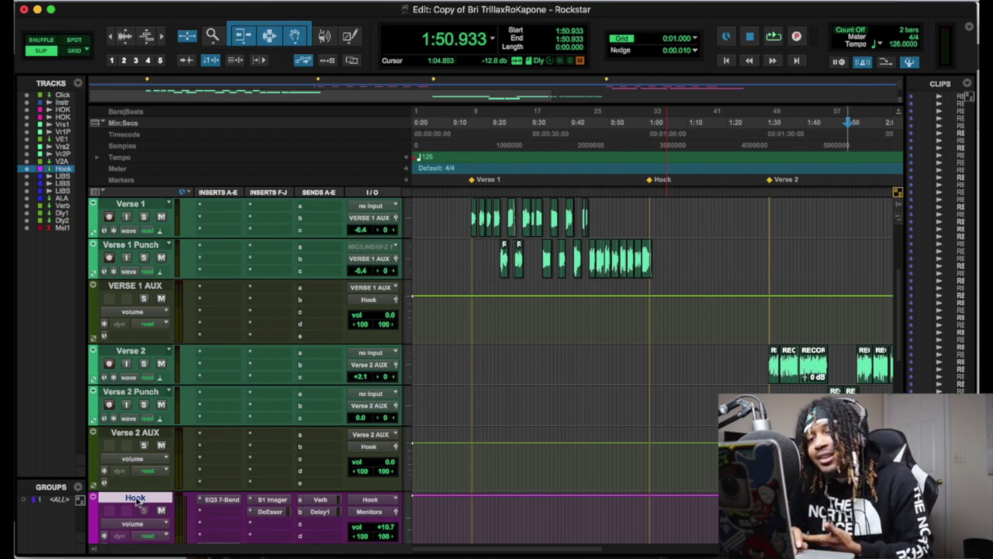
drag(136, 285, 146, 392)
drag(143, 326, 141, 427)
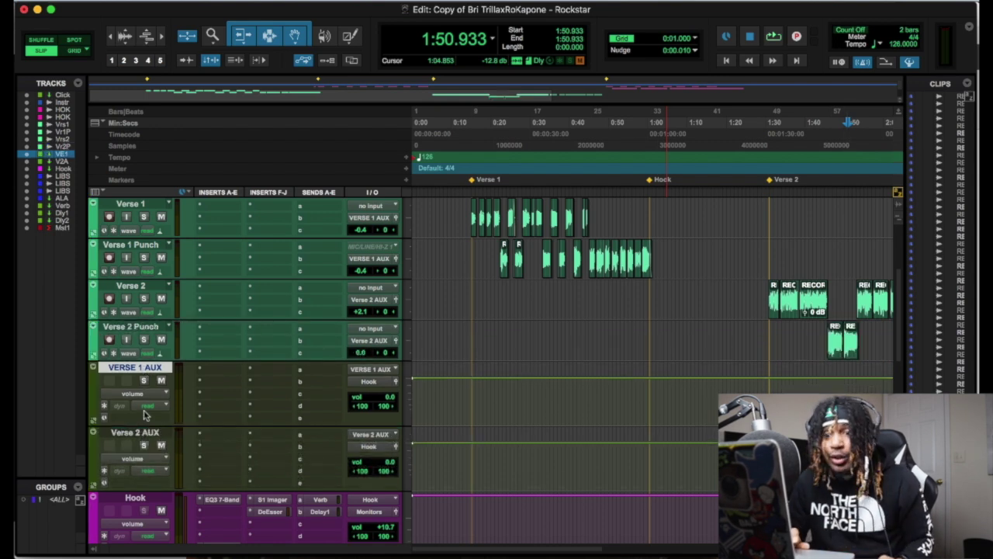
Select VERSE 1 AUX and Verse 2 AUX together and route their outputs to a new stereo aux input track named ALL VERSE
shift+click(144, 435)
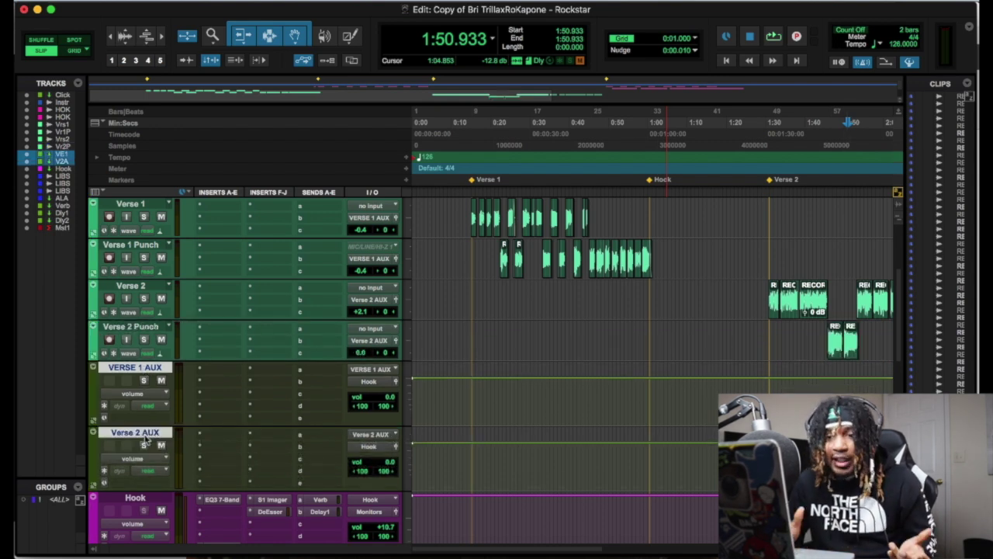
click(369, 446)
click(384, 494)
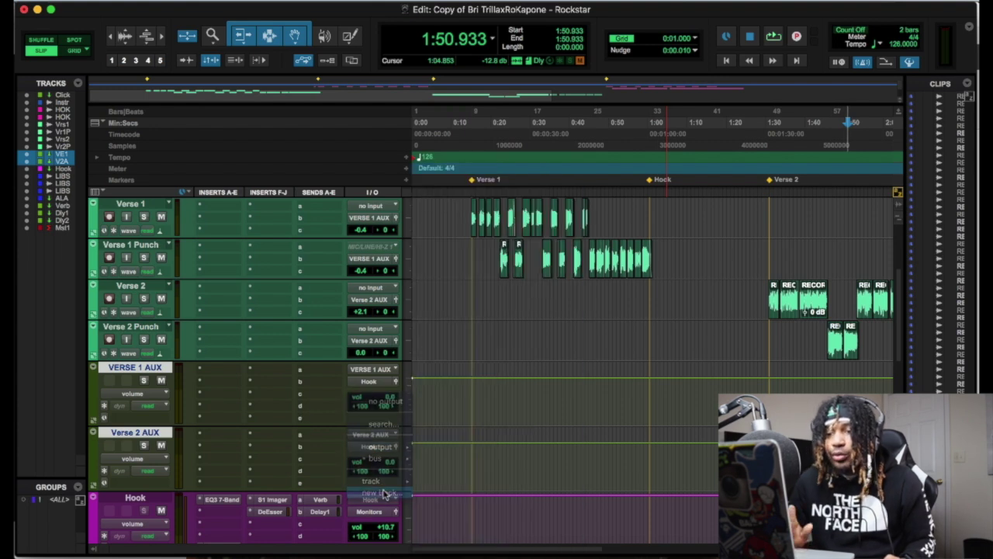
text(VER)
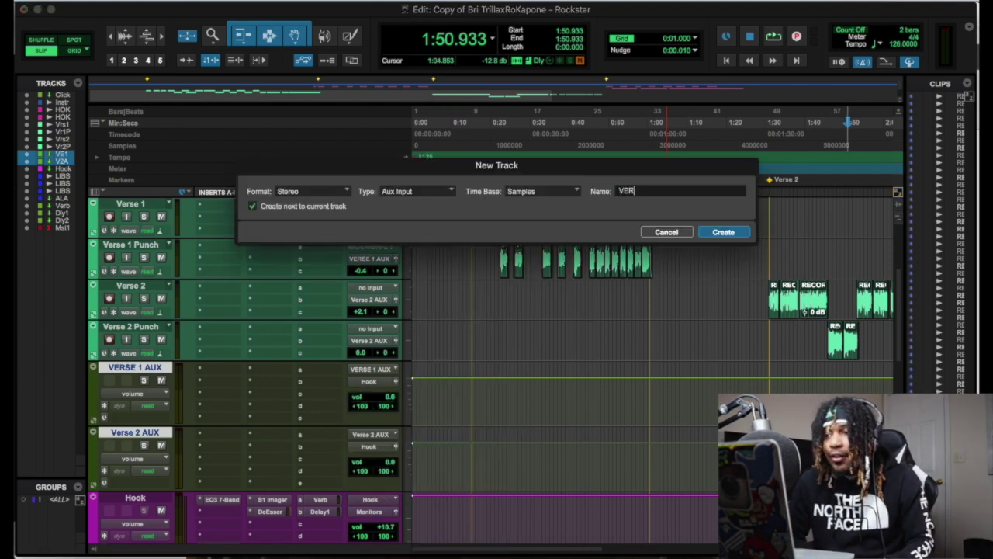
text(ALL VERSE)
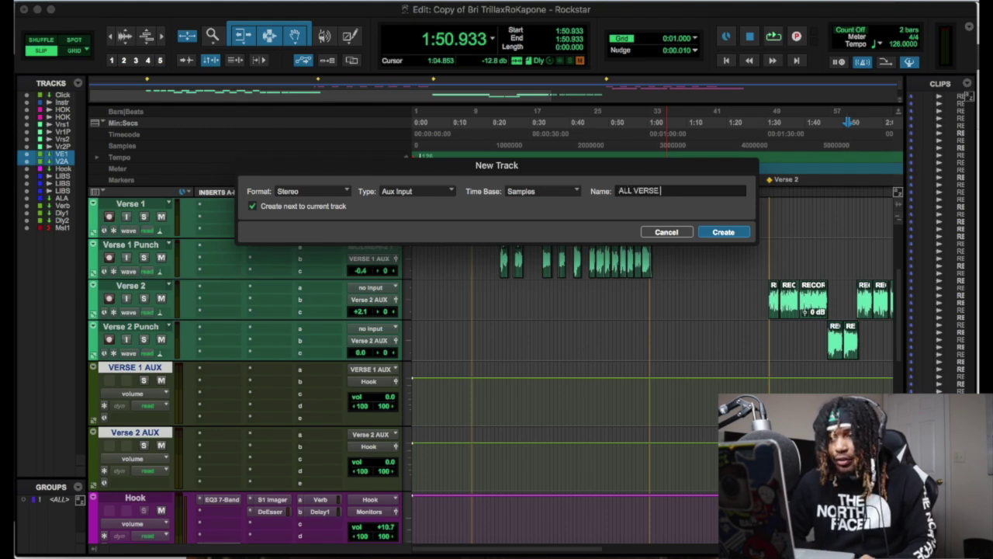
key(Return)
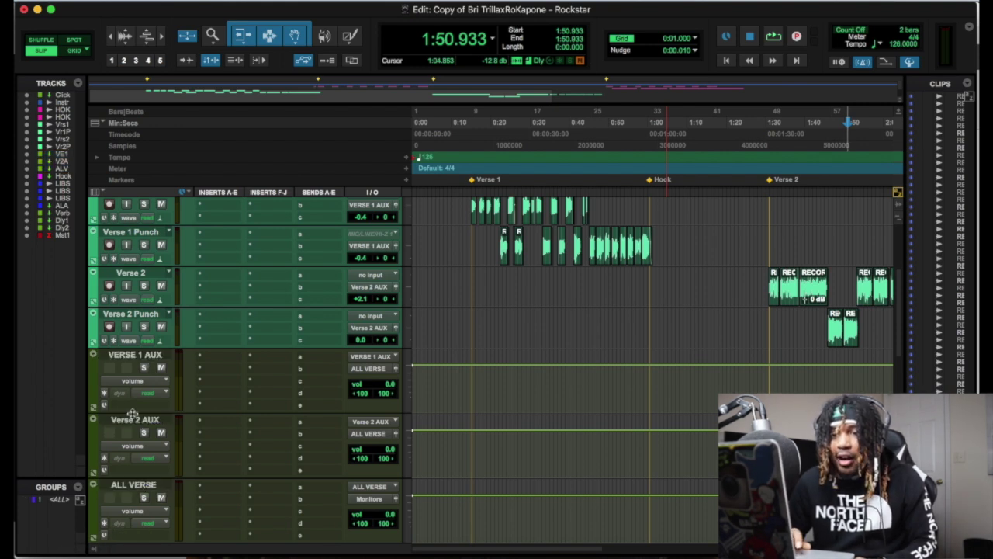
Move the Hook aux track directly below HOOK Punch, above the Verse 1 track
scroll(144, 358, up, 5)
scroll(144, 359, down, 5)
drag(135, 480, 172, 380)
scroll(186, 378, down, 10)
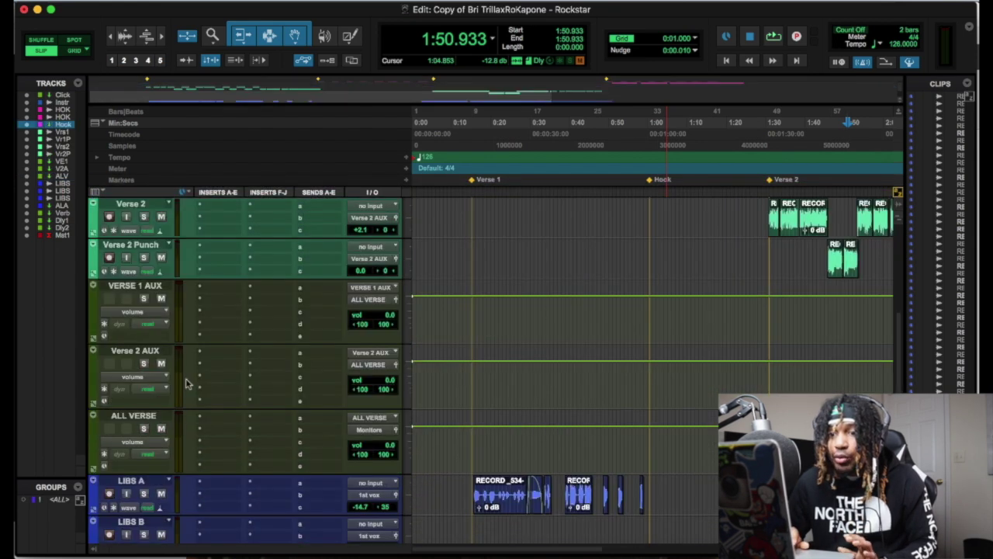
Move the VERSE 1 AUX track directly below Verse 1 Punch, above the Verse 2 track
click(132, 416)
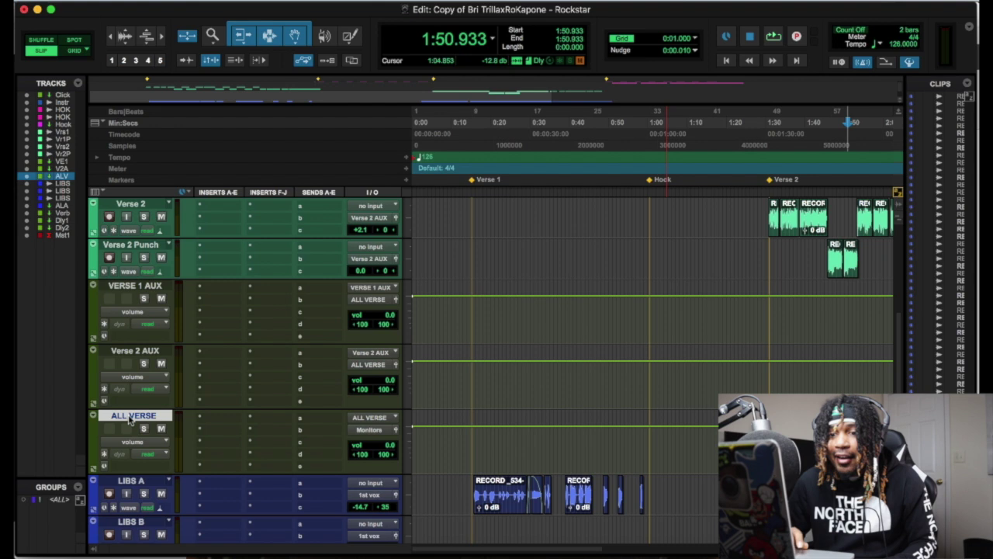
click(171, 287)
scroll(247, 305, up, 1)
scroll(247, 305, up, 1)
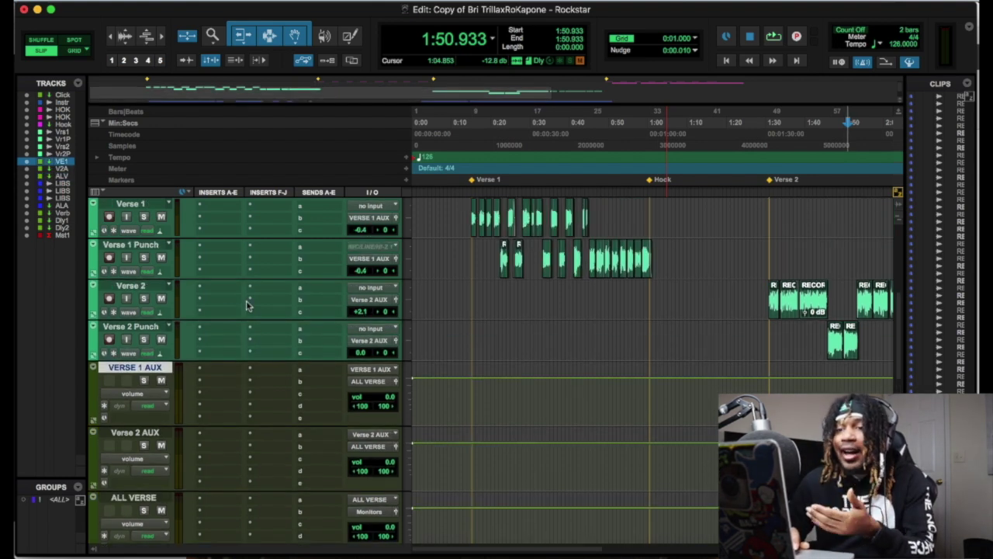
scroll(247, 305, up, 1)
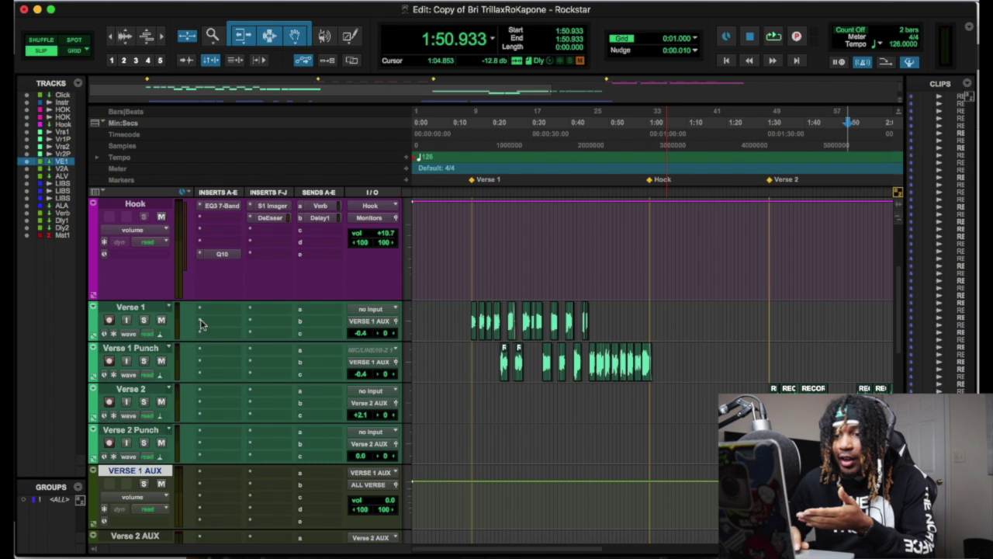
drag(155, 465, 153, 388)
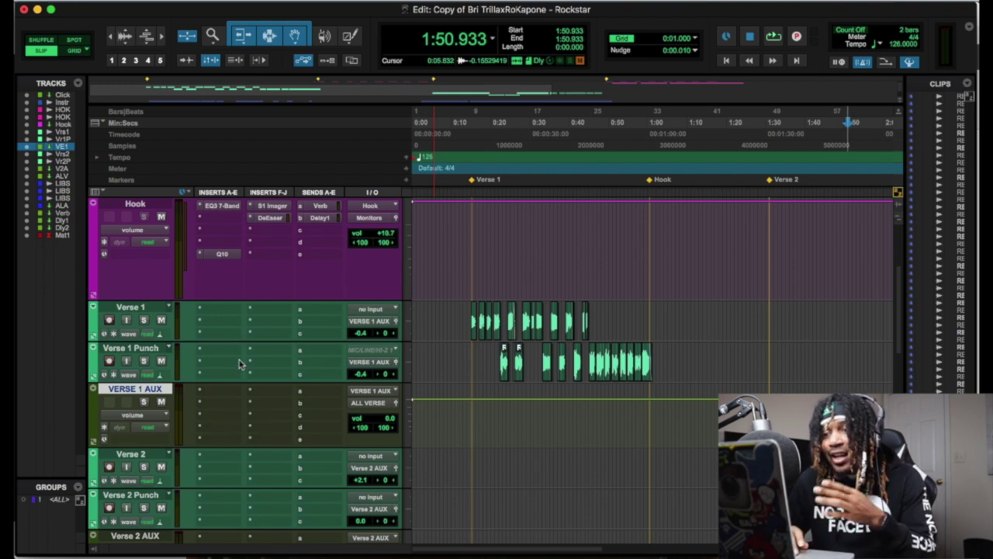
Shrink all tracks to the minimum height, and enlarge them again to one equal size that shows three insert and send slots
scroll(218, 405, down, 3)
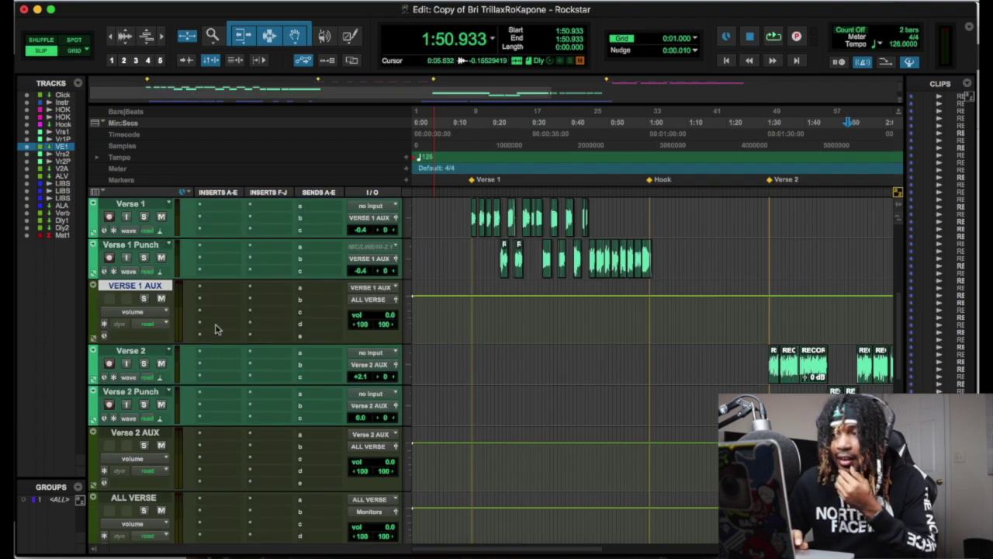
scroll(217, 329, down, 8)
scroll(217, 329, up, 12)
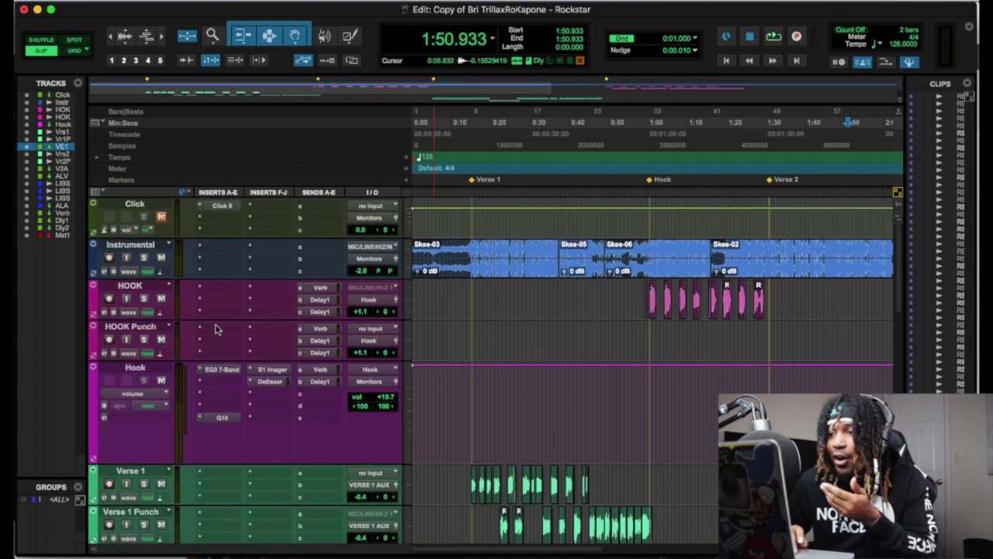
scroll(541, 349, down, 2)
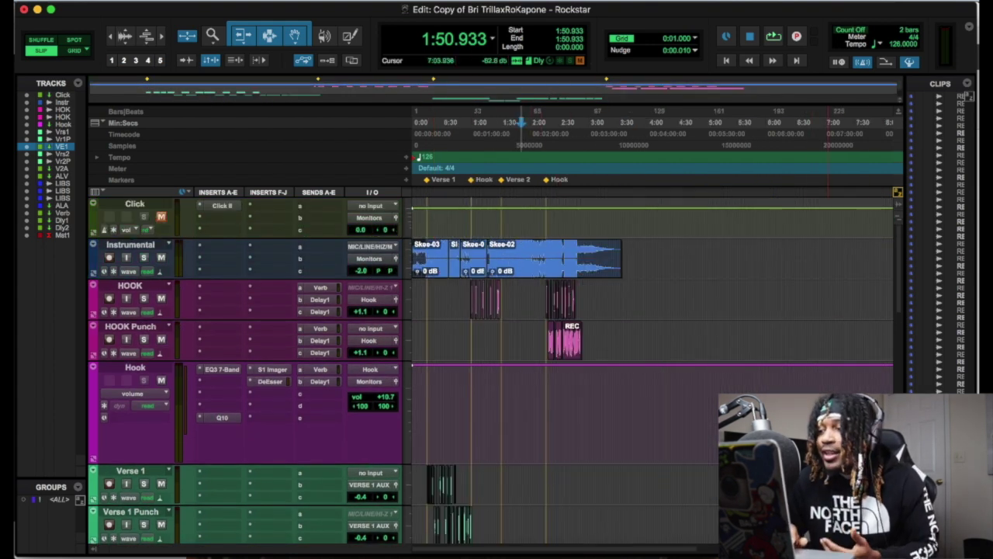
key(ctrl+alt+Down)
key(ctrl+alt+Down)
key(ctrl+alt+Down)
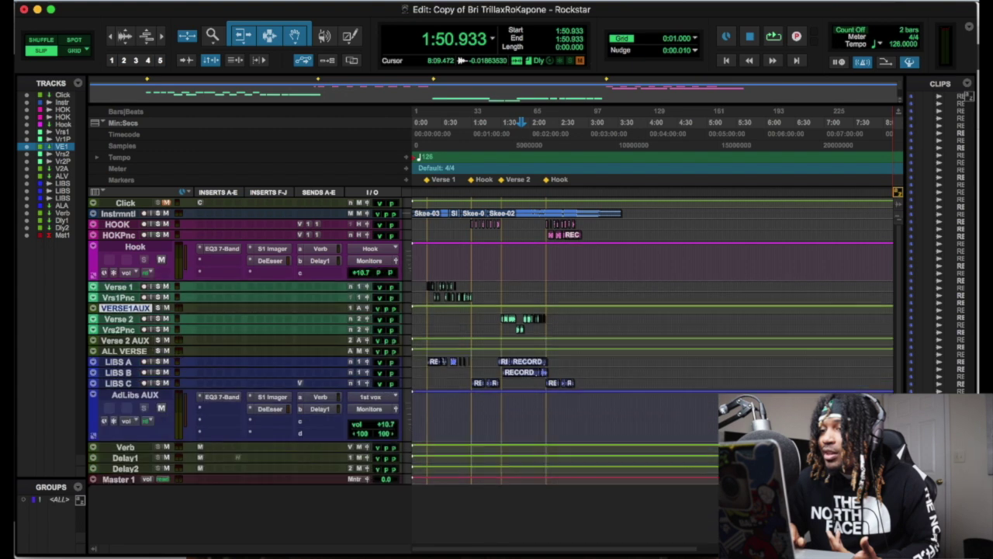
key(ctrl+alt+Down)
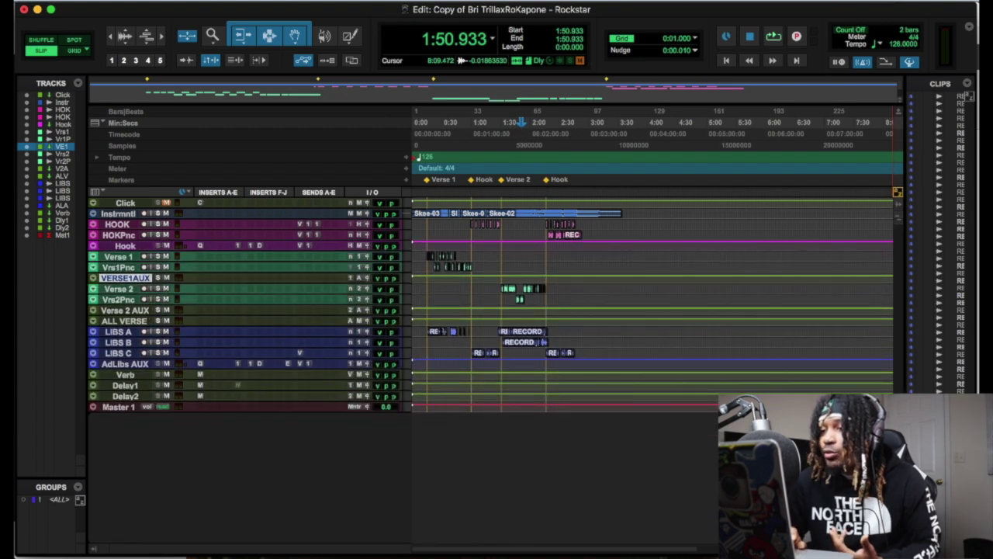
key(ctrl+alt+Up)
key(ctrl+alt+Up)
key(ctrl+alt+Up)
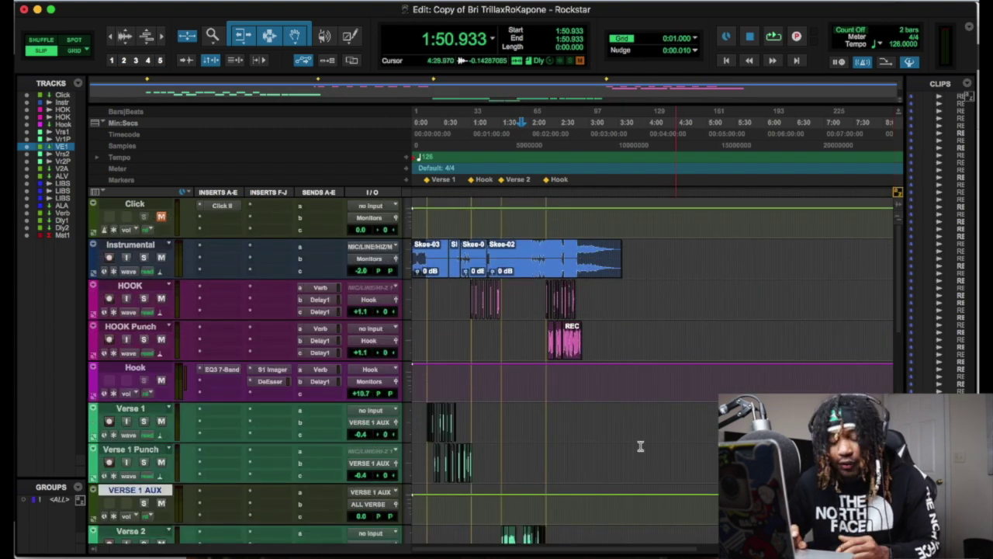
Look over the order and timeline placement of the instrumental, hook, verse and ad-lib tracks
key(ctrl+bracketright)
key(ctrl+bracketright)
scroll(636, 445, down, 10)
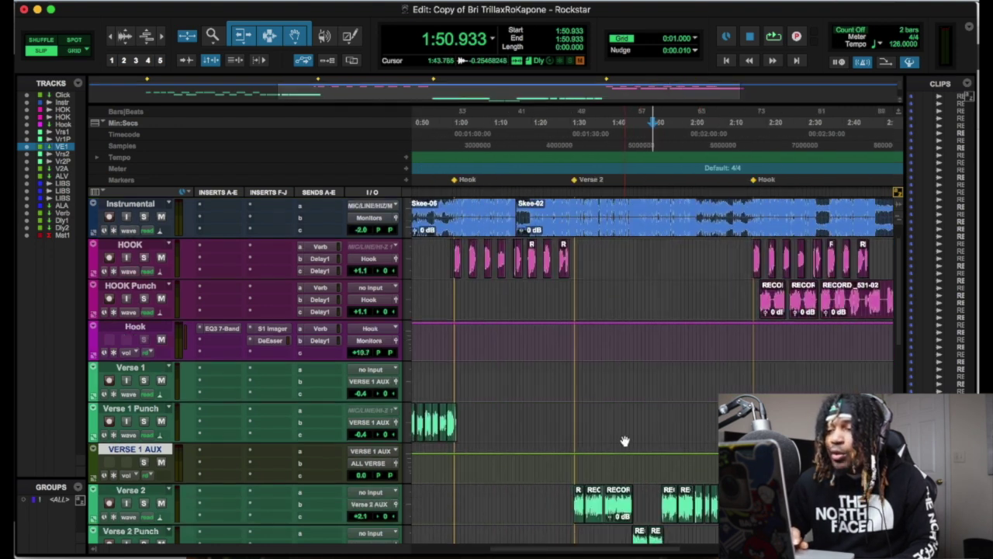
scroll(627, 441, left, 5)
scroll(625, 441, up, 10)
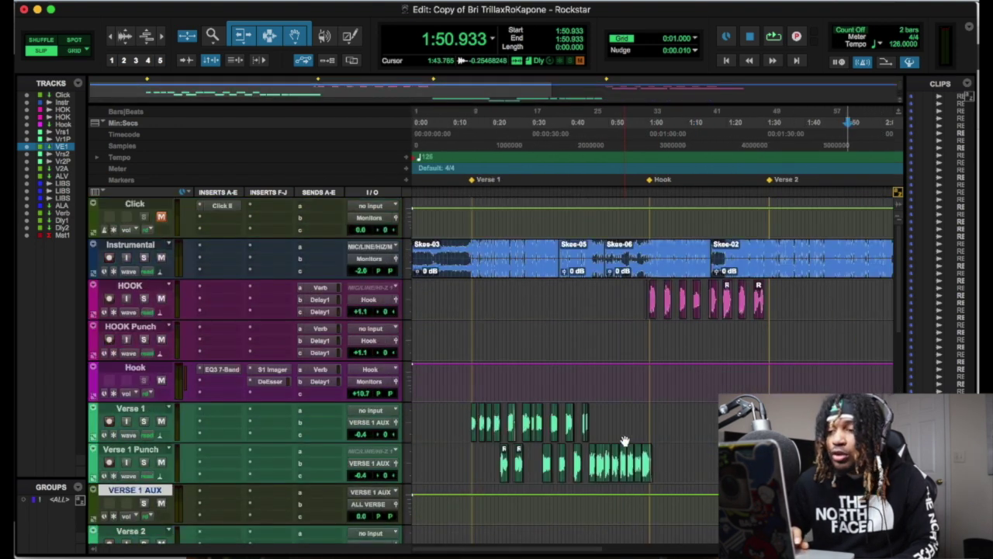
scroll(625, 441, right, 5)
key(super+bracketleft)
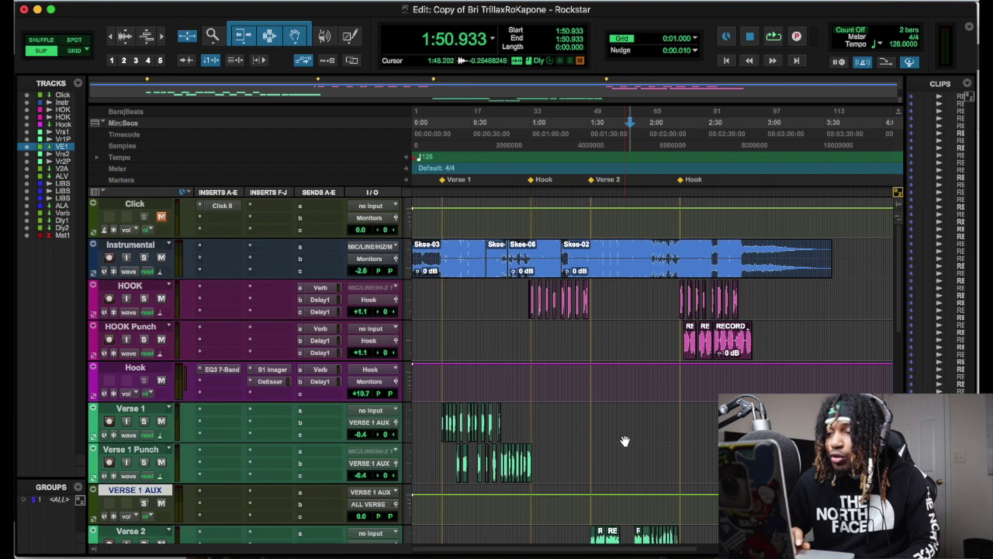
scroll(625, 440, down, 8)
scroll(625, 440, up, 3)
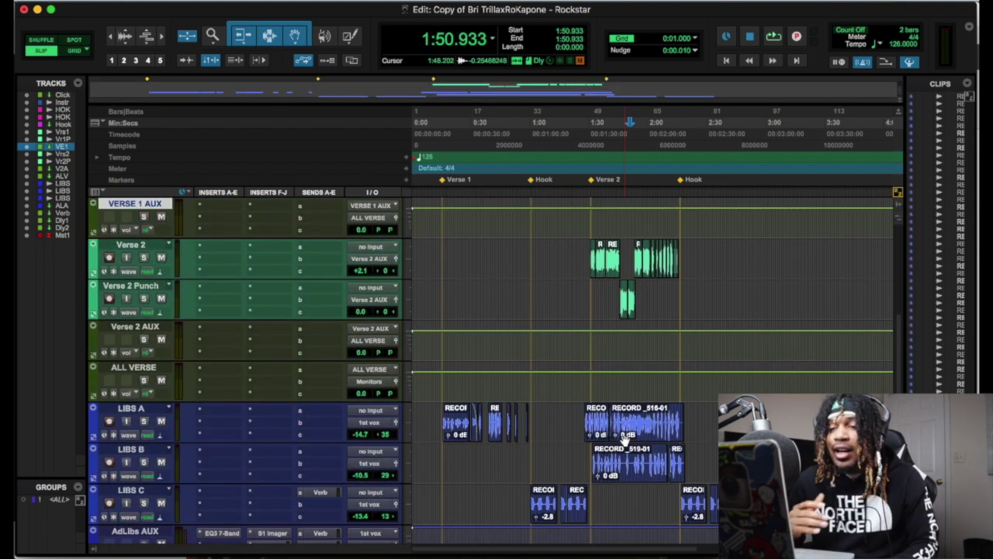
scroll(624, 441, up, 2)
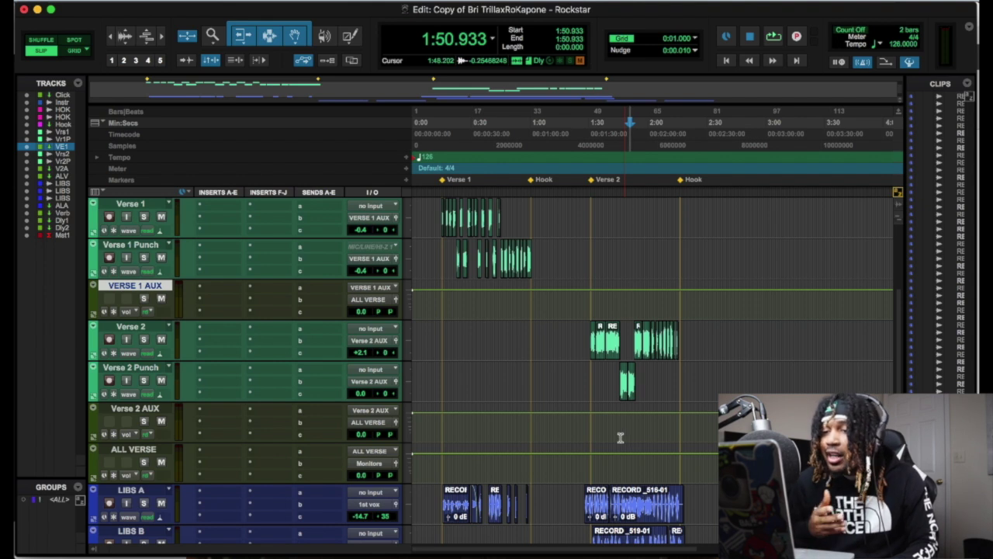
scroll(620, 438, up, 5)
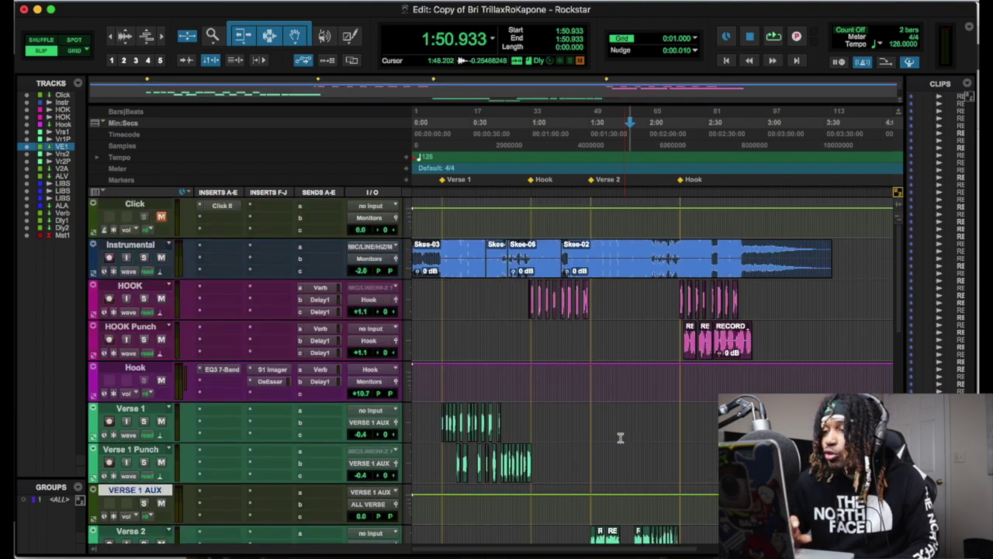
Review the whole session from the instrumental down to Master 1, checking aux routing and the clips along the timeline
scroll(620, 438, down, 13)
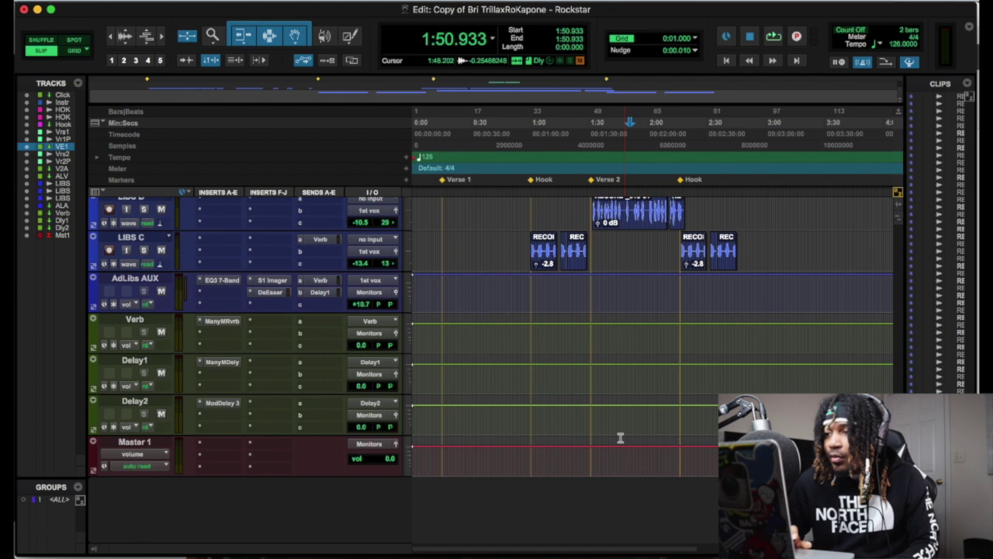
scroll(620, 438, up, 2)
scroll(620, 437, up, 9)
scroll(620, 437, down, 4)
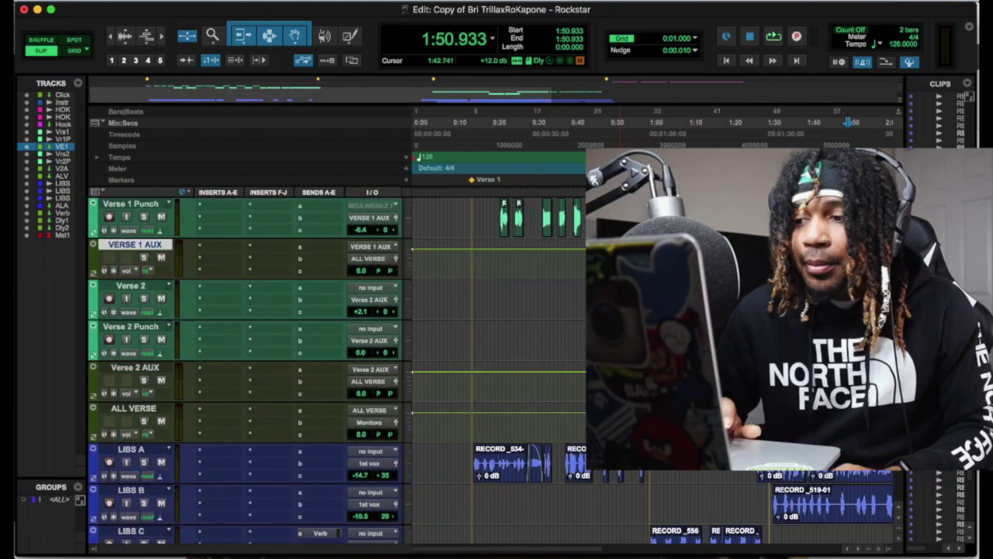
scroll(620, 438, down, 5)
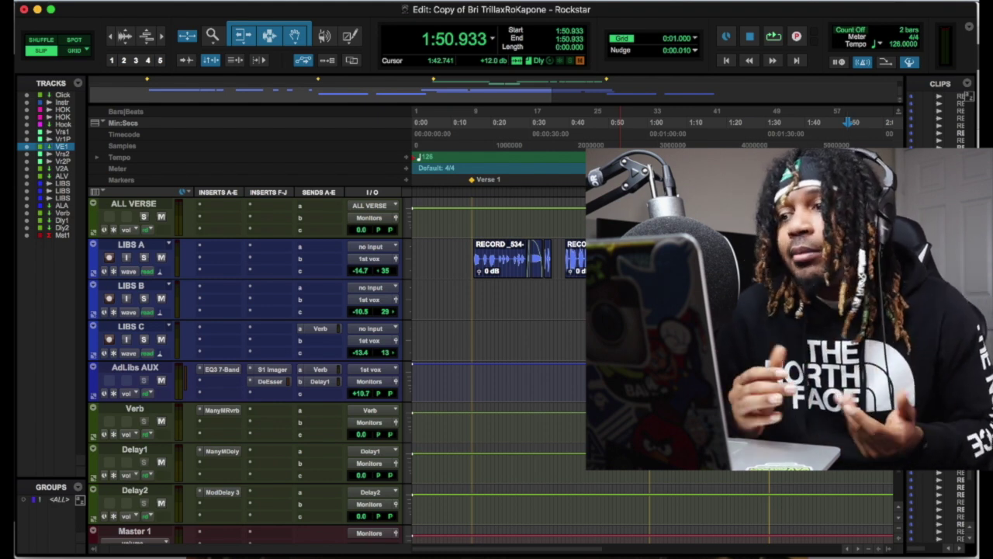
scroll(248, 357, up, 10)
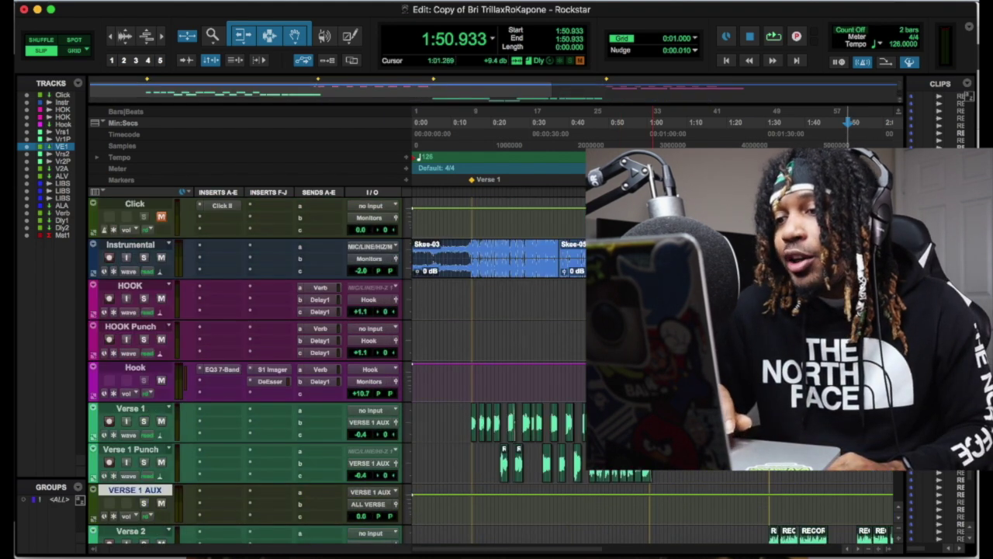
scroll(652, 349, right, 10)
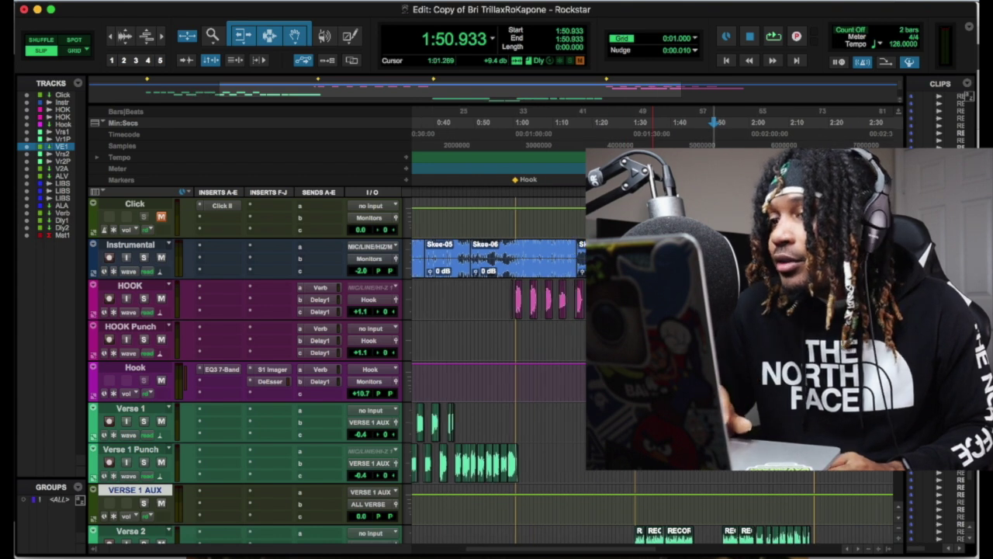
scroll(652, 350, right, 5)
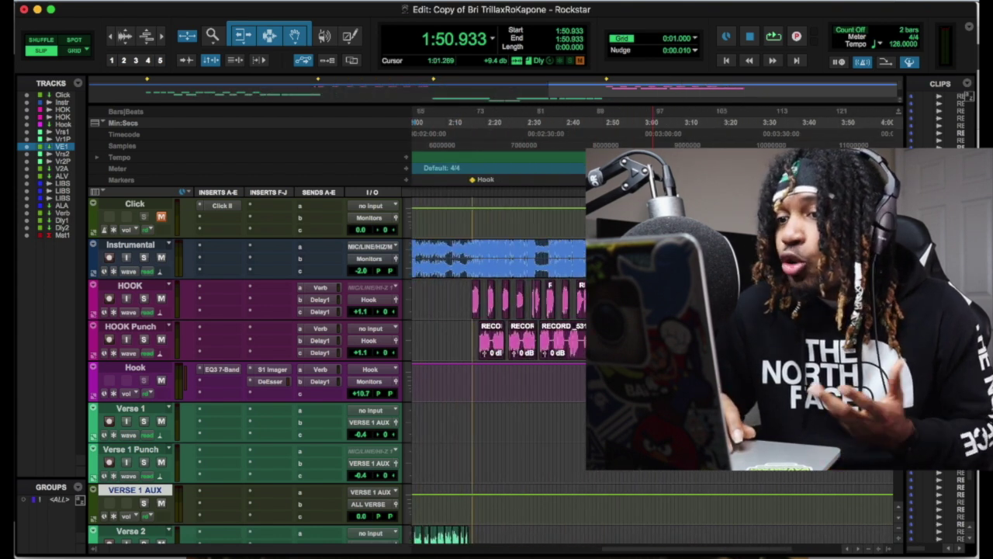
scroll(497, 349, left, 3)
scroll(249, 357, down, 3)
scroll(248, 364, up, 8)
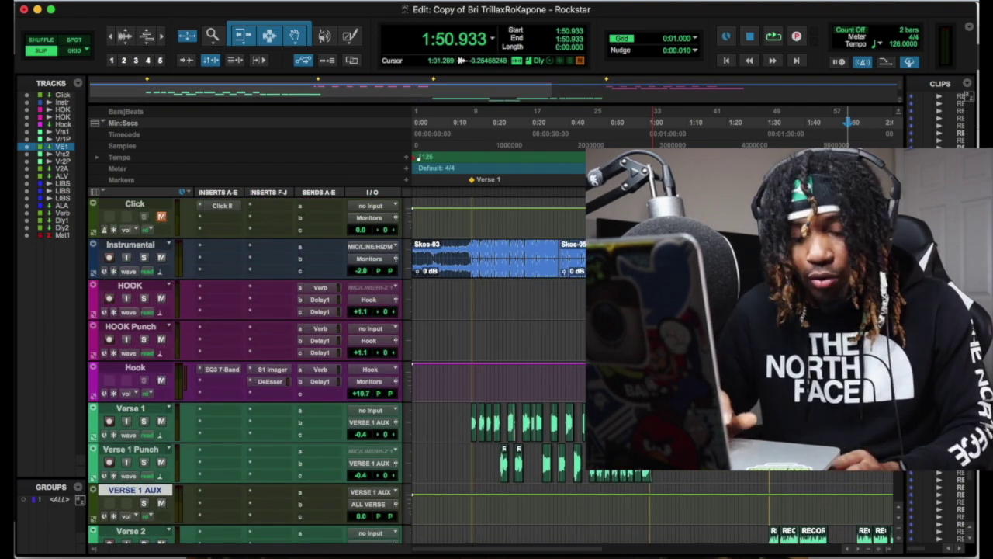
scroll(659, 349, right, 5)
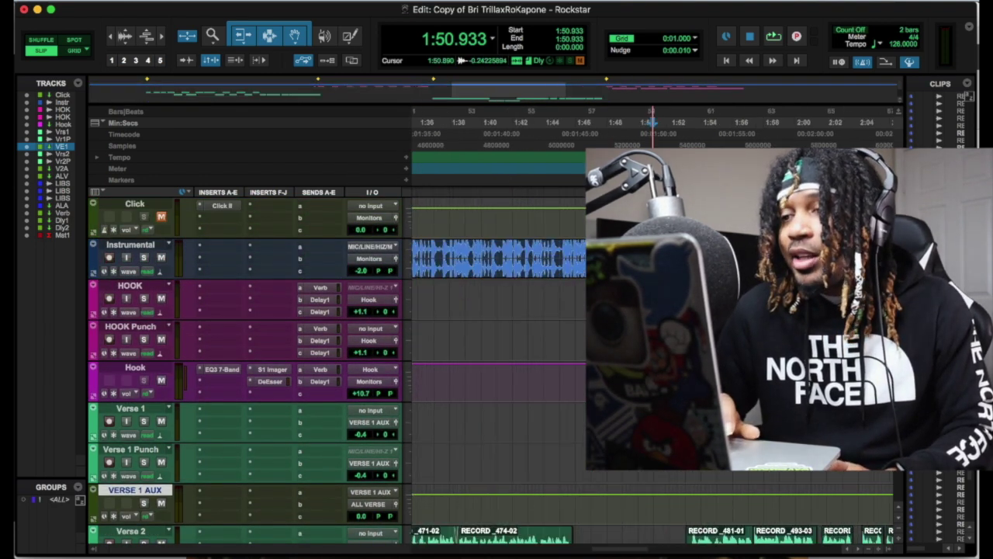
Examine the hook, Verse 1 and Verse 2 tracks with their aux tracks, comparing where their clips sit along the timeline
scroll(659, 349, down, 1)
scroll(660, 349, down, 1)
scroll(660, 349, up, 4)
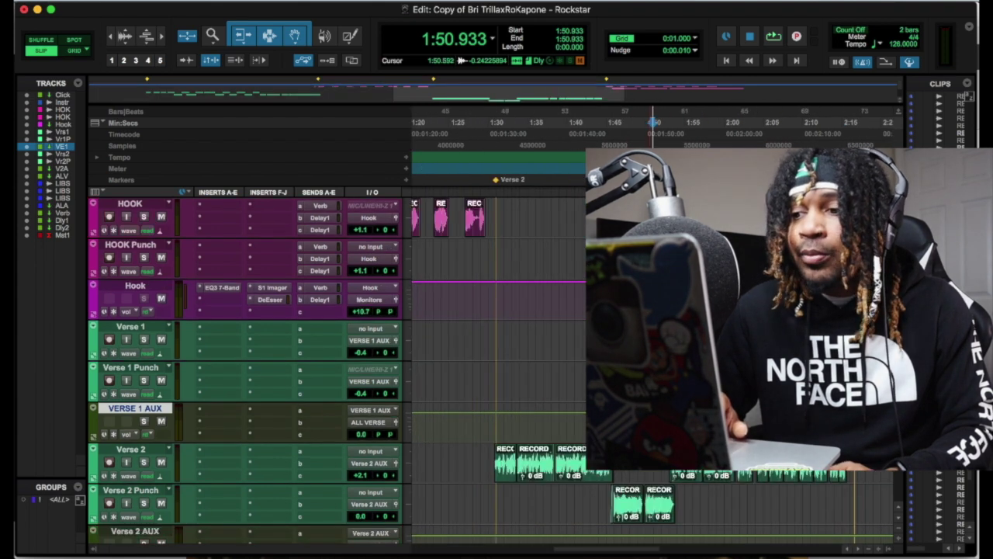
scroll(659, 349, down, 4)
scroll(659, 349, up, 2)
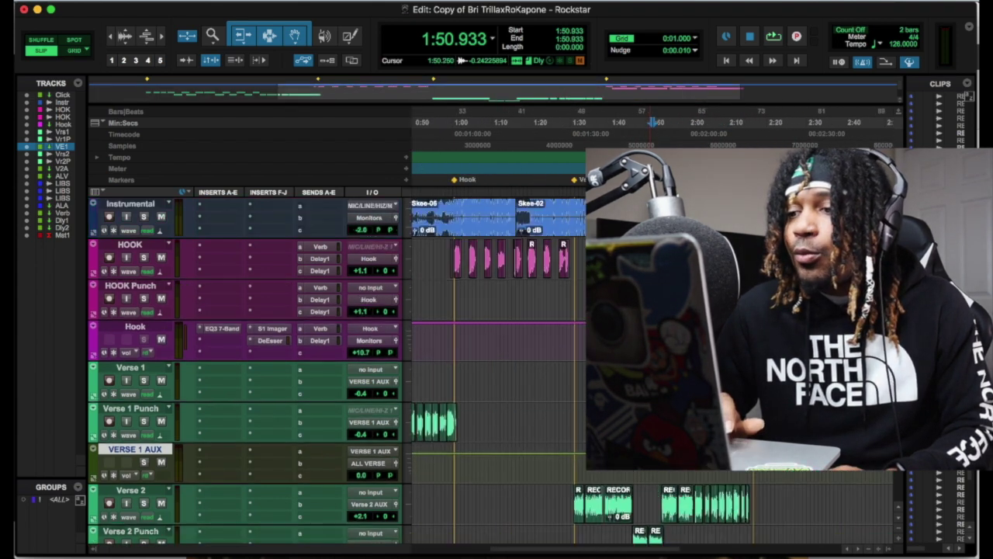
scroll(660, 349, down, 5)
scroll(660, 349, up, 4)
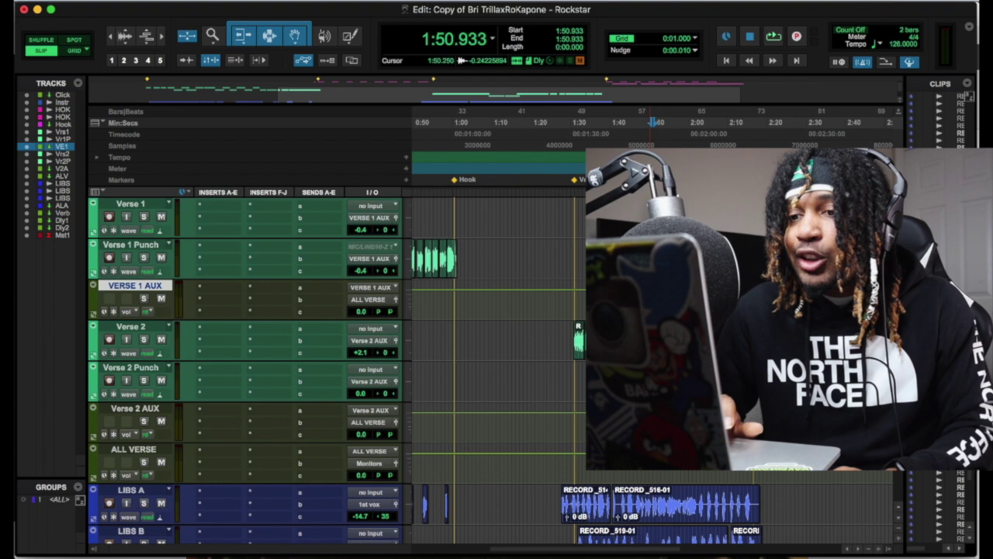
scroll(660, 349, up, 5)
scroll(660, 349, down, 1)
scroll(660, 349, down, 2)
scroll(660, 349, down, 5)
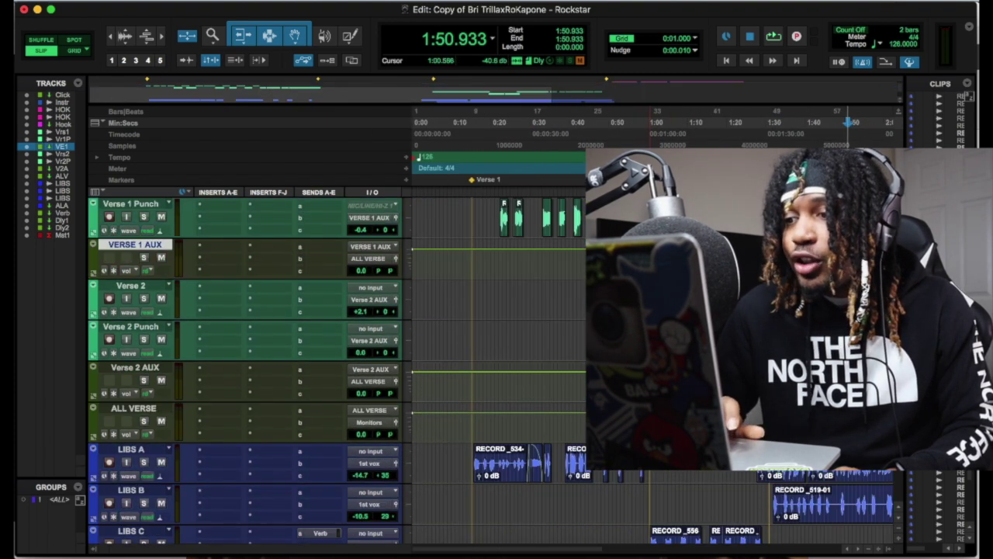
Review the track layout from Click through the verse and ad-lib auxes down to the Verb, Delay1, Delay2 and Master 1 tracks
scroll(660, 349, up, 5)
scroll(497, 349, down, 8)
scroll(497, 349, up, 4)
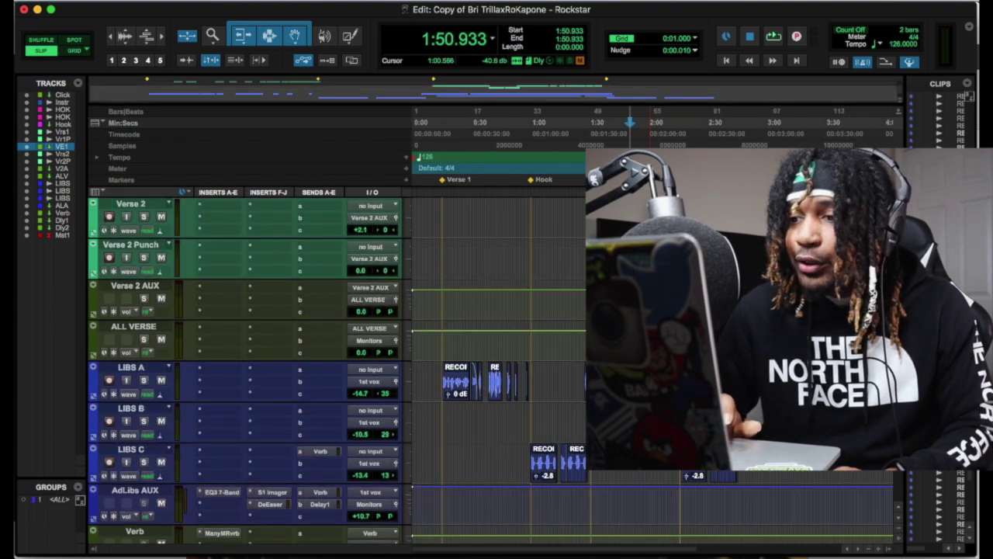
scroll(496, 349, down, 2)
scroll(556, 311, up, 7)
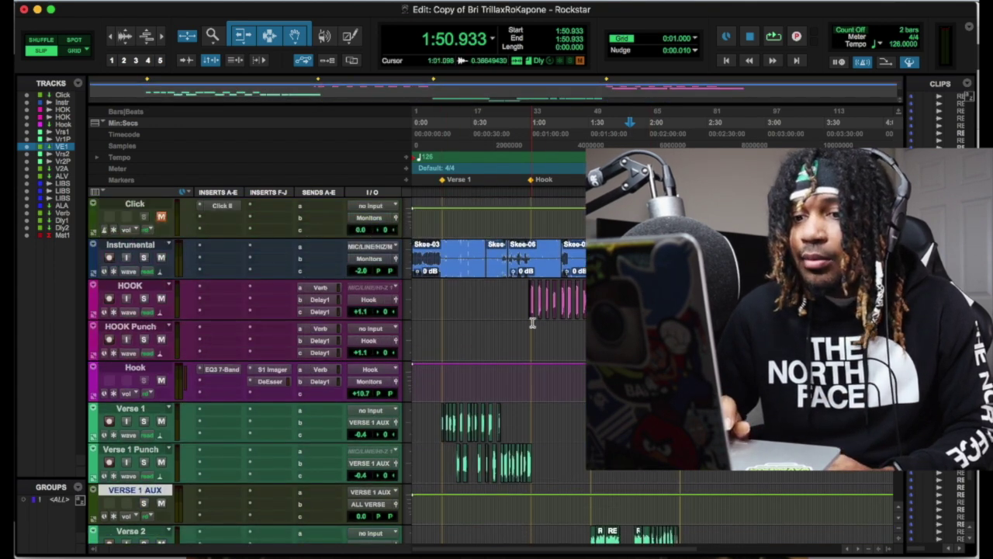
scroll(482, 351, down, 2)
scroll(482, 419, down, 3)
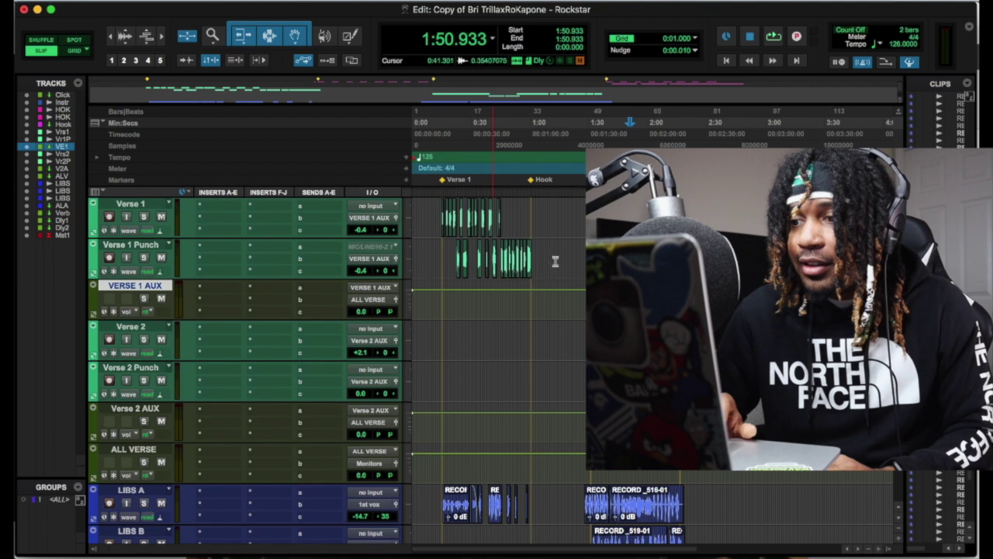
scroll(419, 314, down, 8)
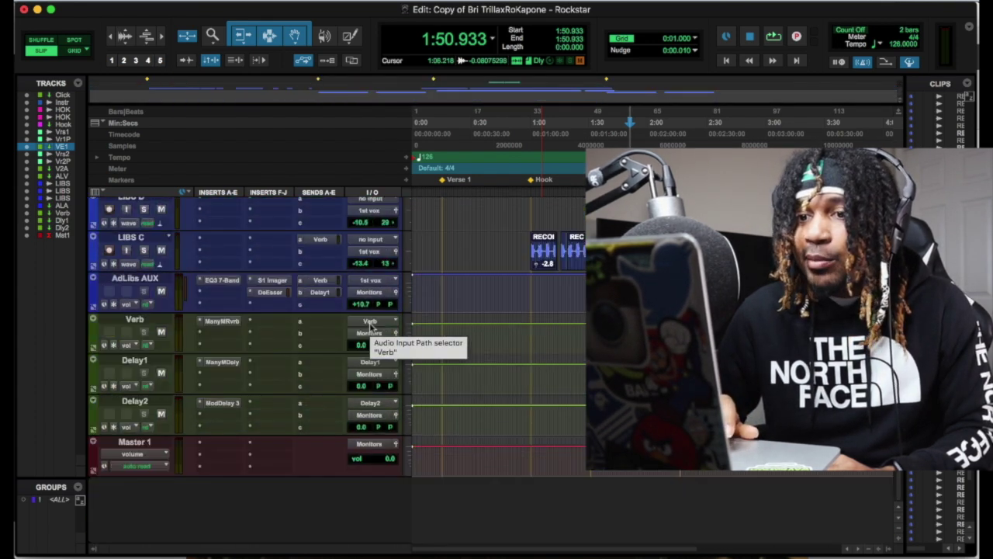
scroll(371, 326, up, 10)
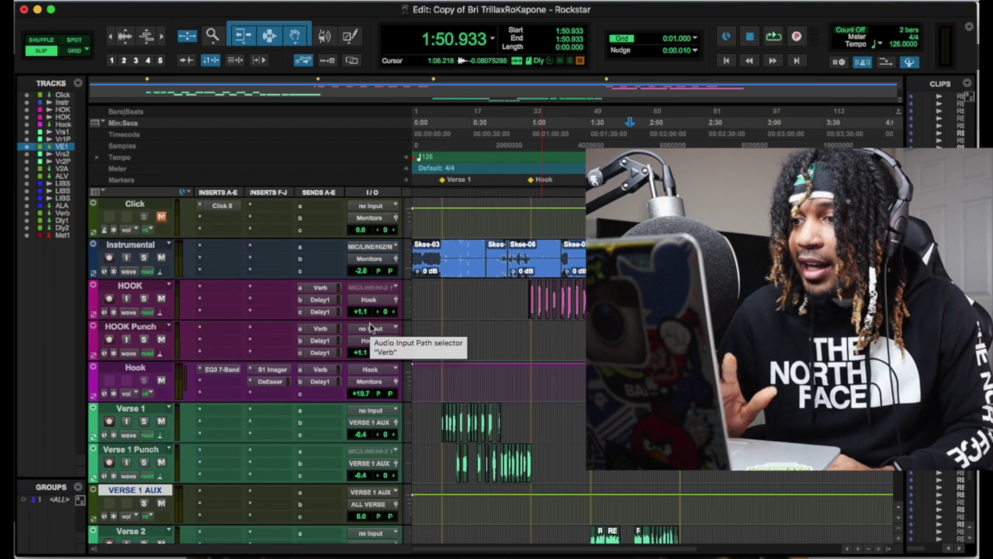
scroll(371, 325, down, 10)
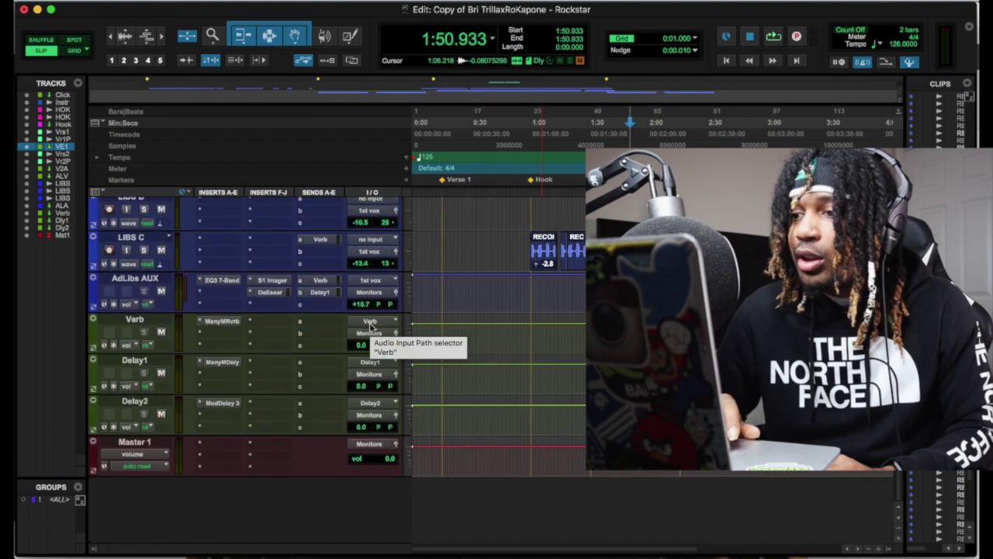